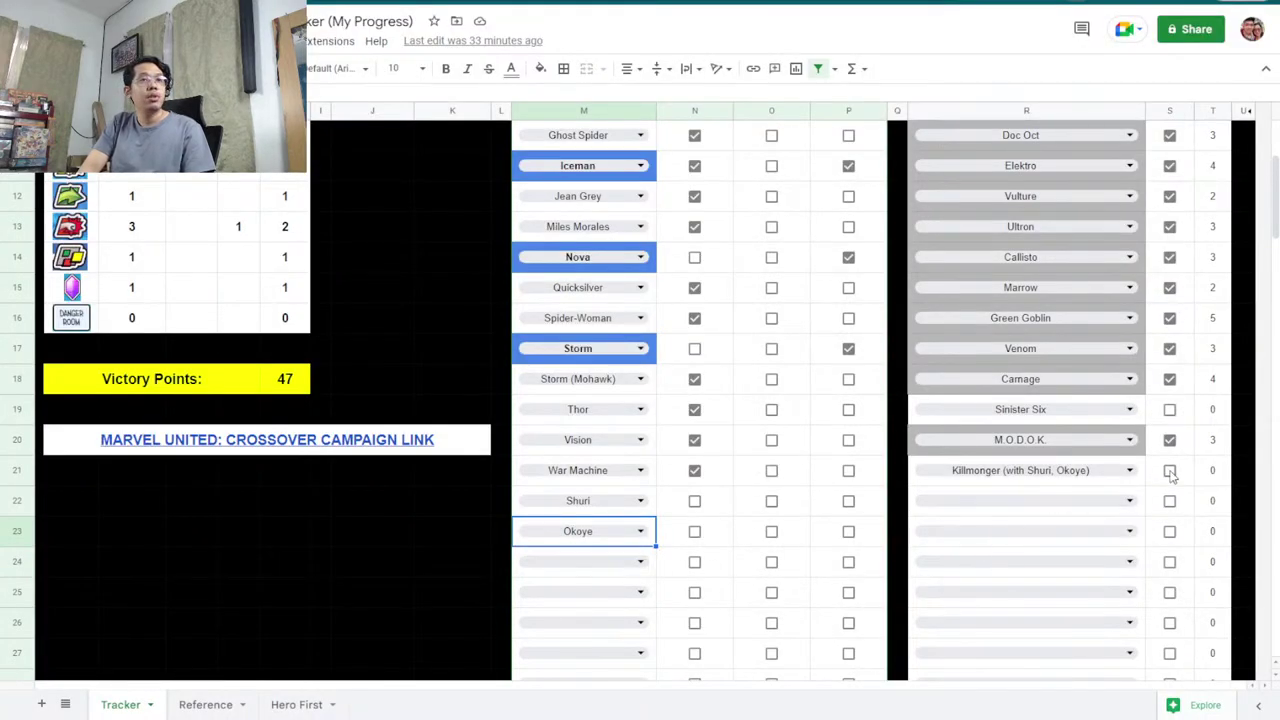
Tick the column S checkbox for the villain Killmonger (with Shuri, Okoye) in row 21 of the Tracker sheet.
scroll(1171, 500, "up", 2)
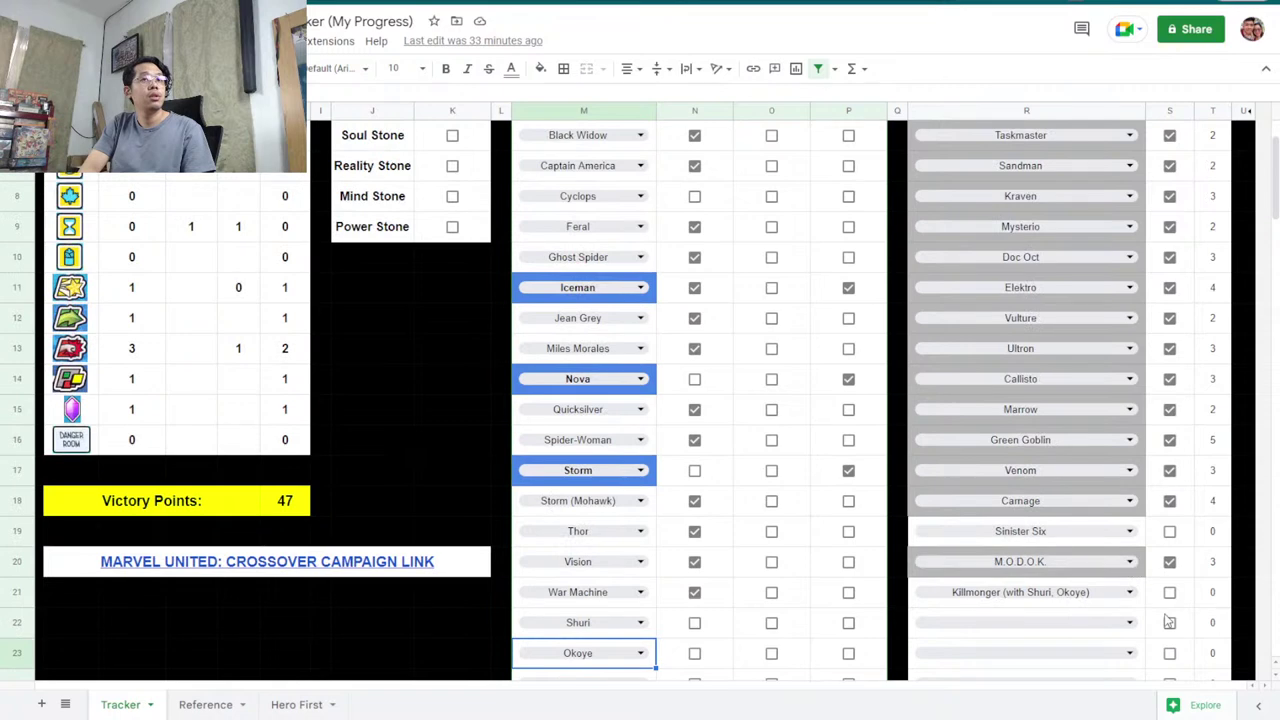
left_click(1170, 592)
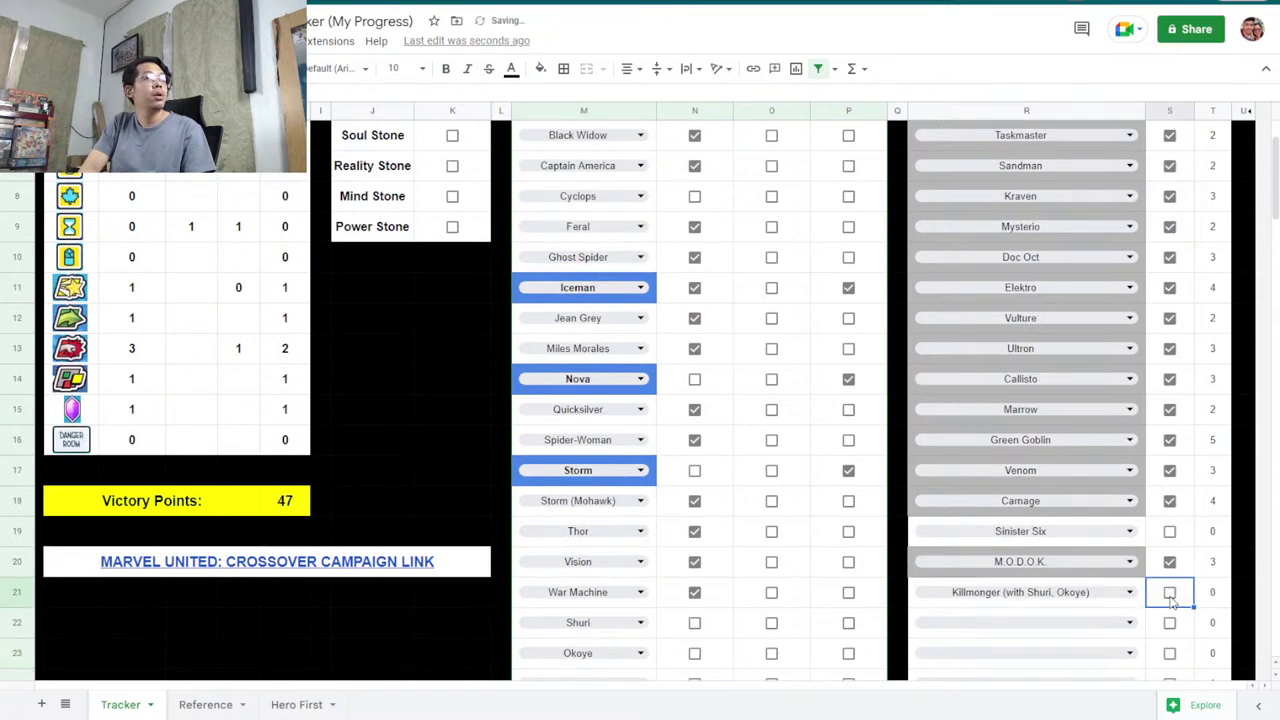
left_click(1170, 593)
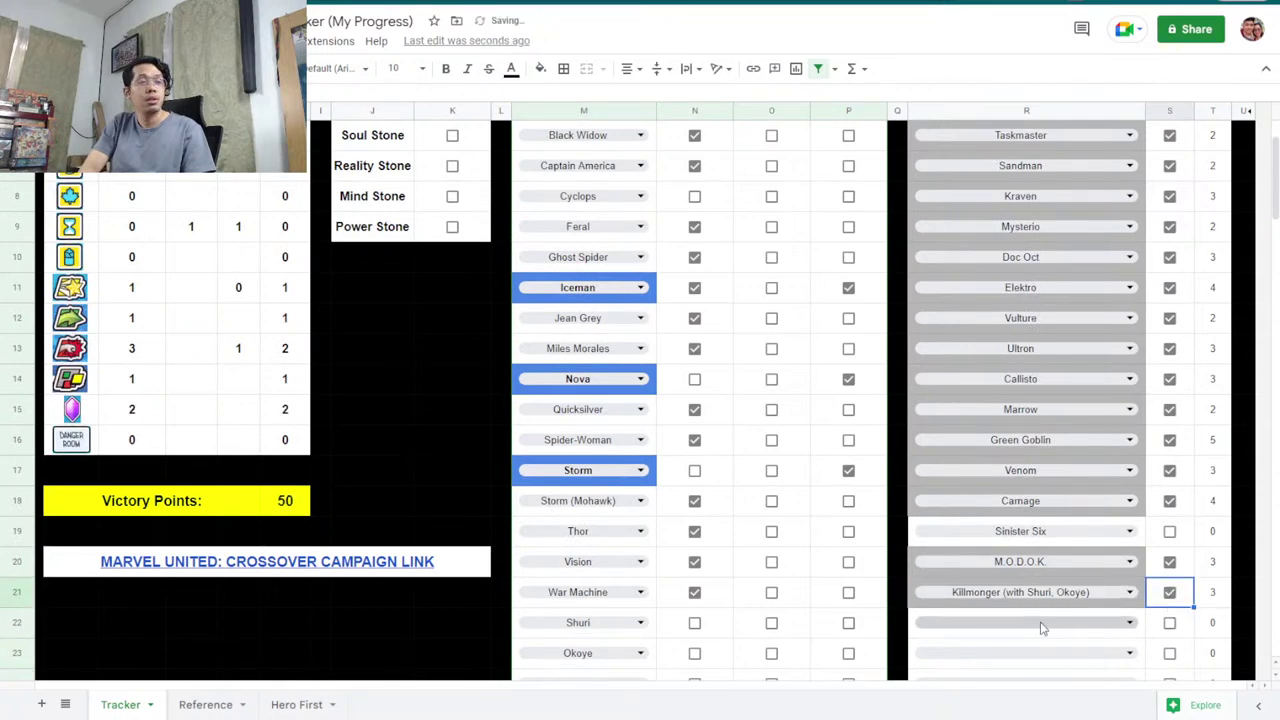
Tick the column N checkboxes for the heroes Shuri and Okoye in rows 22 and 23.
scroll(1040, 624, "down", 2)
scroll(1020, 600, "down", 3)
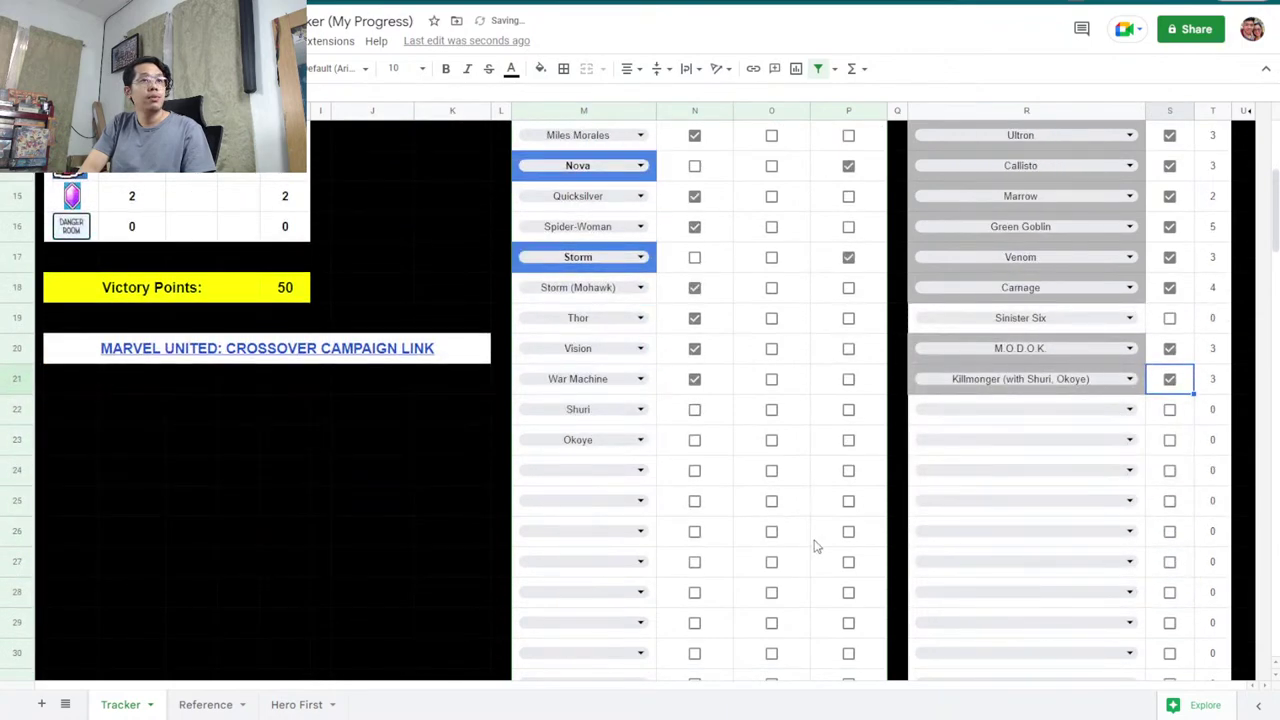
scroll(815, 546, "up", 5)
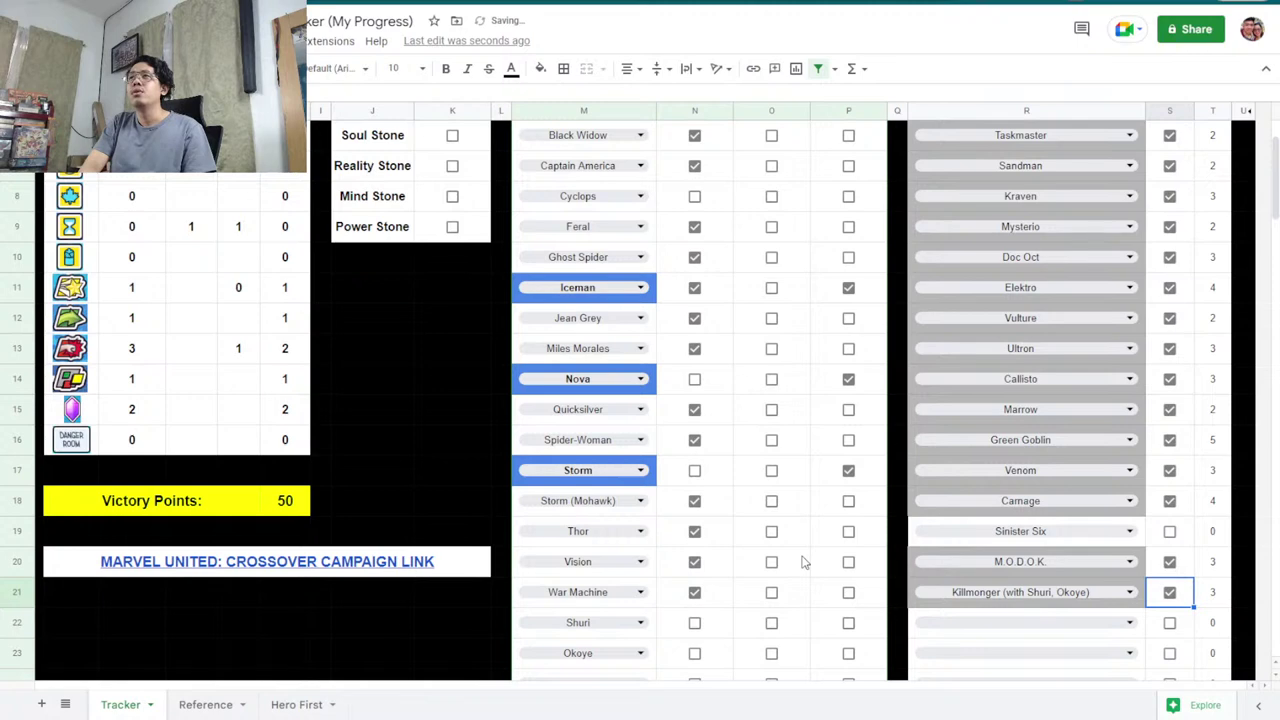
scroll(802, 562, "down", 3)
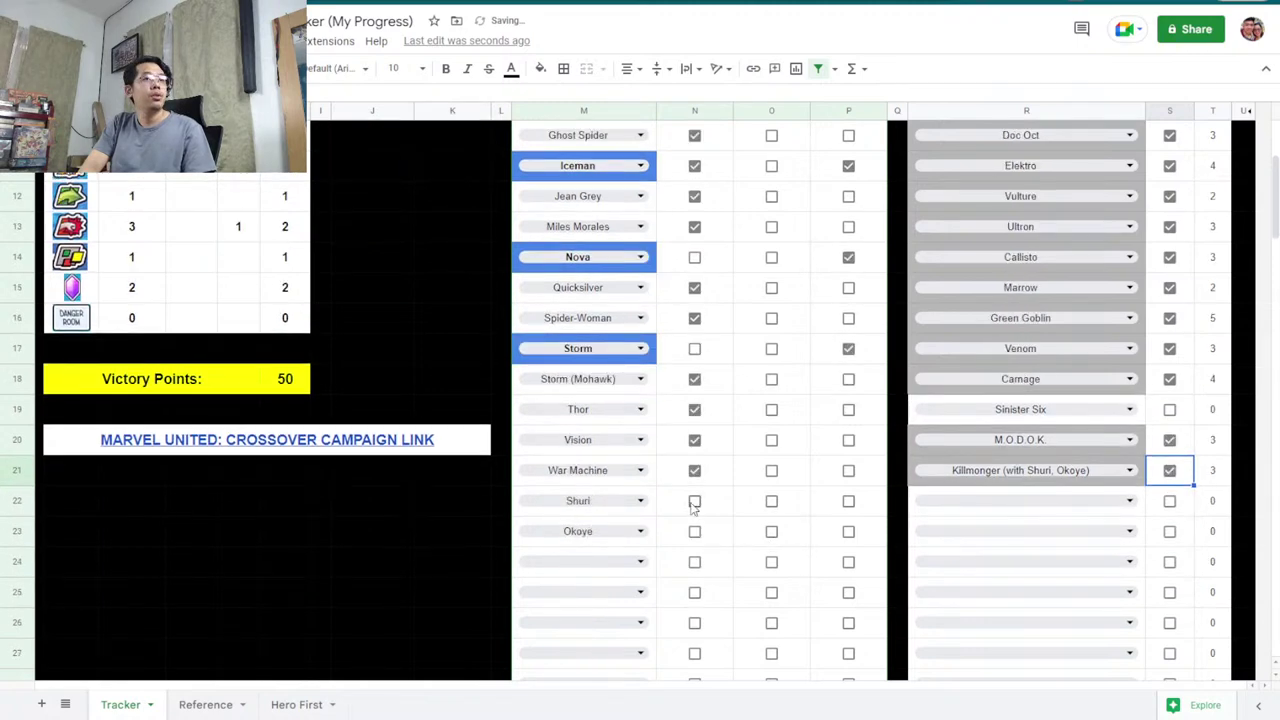
left_click(694, 503)
left_click(694, 530)
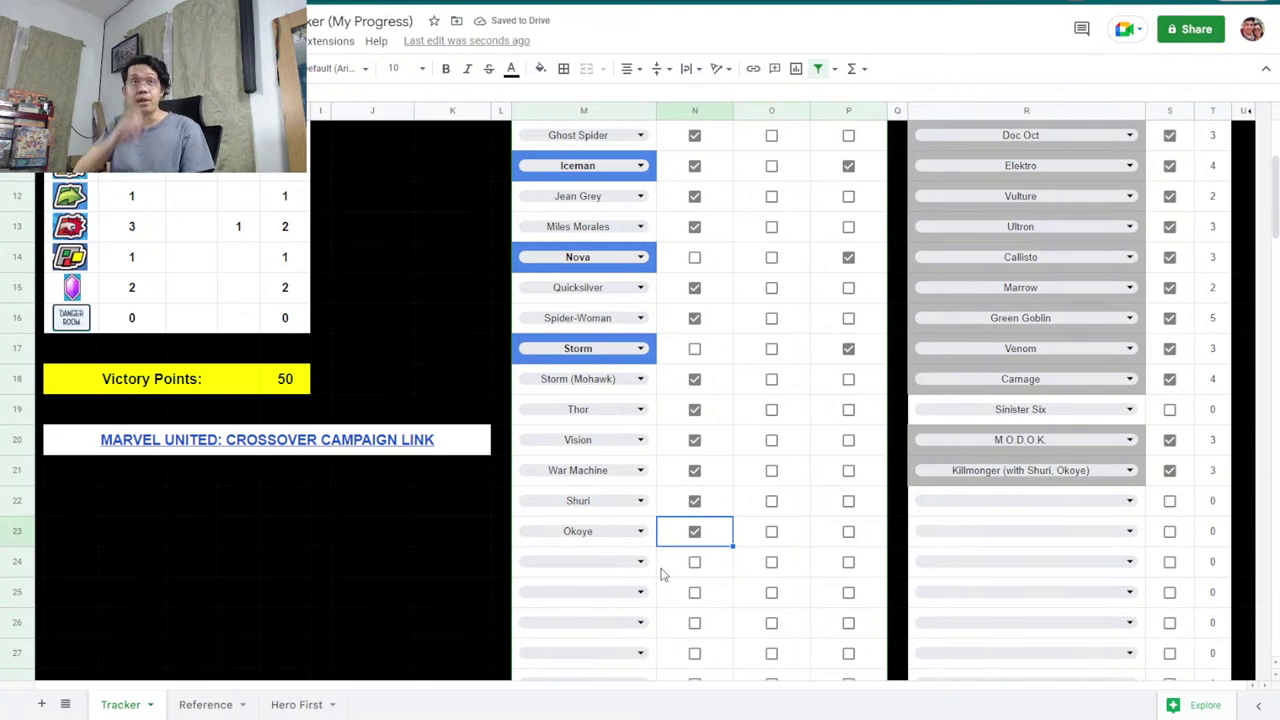
Tick the column N checkbox for the hero Storm in row 17.
scroll(664, 492, "up", 1)
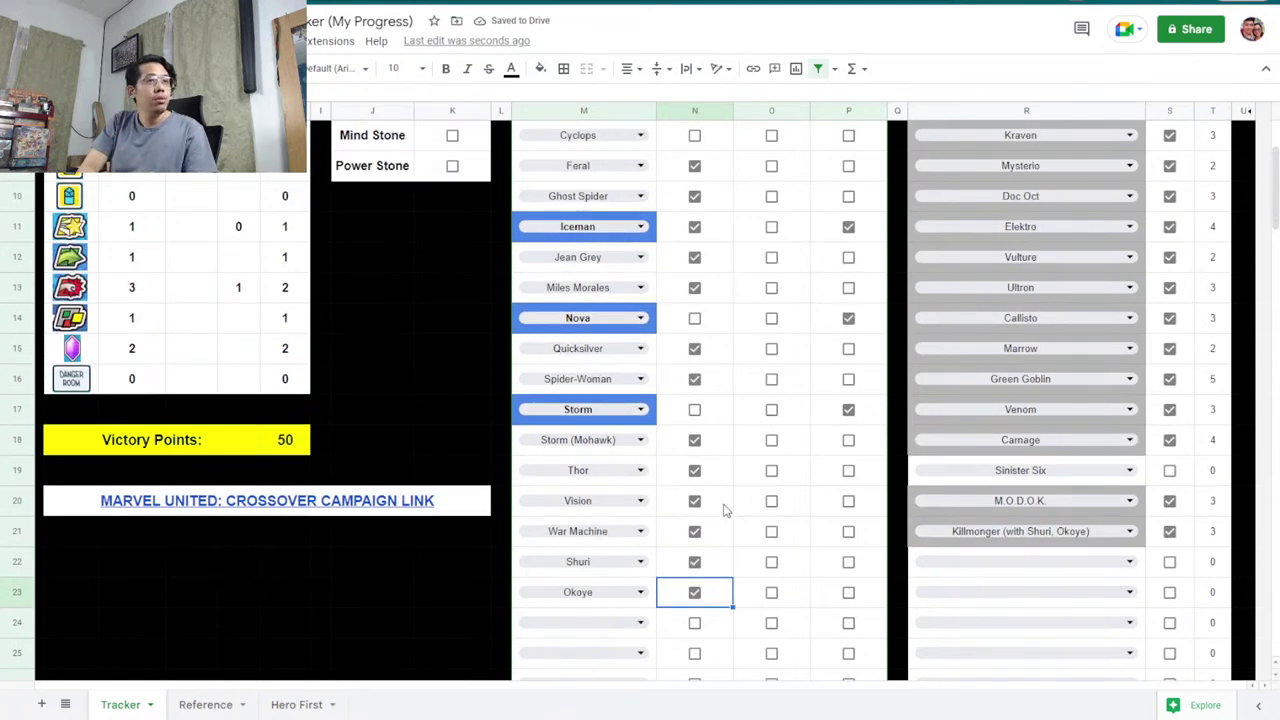
scroll(717, 492, "up", 2)
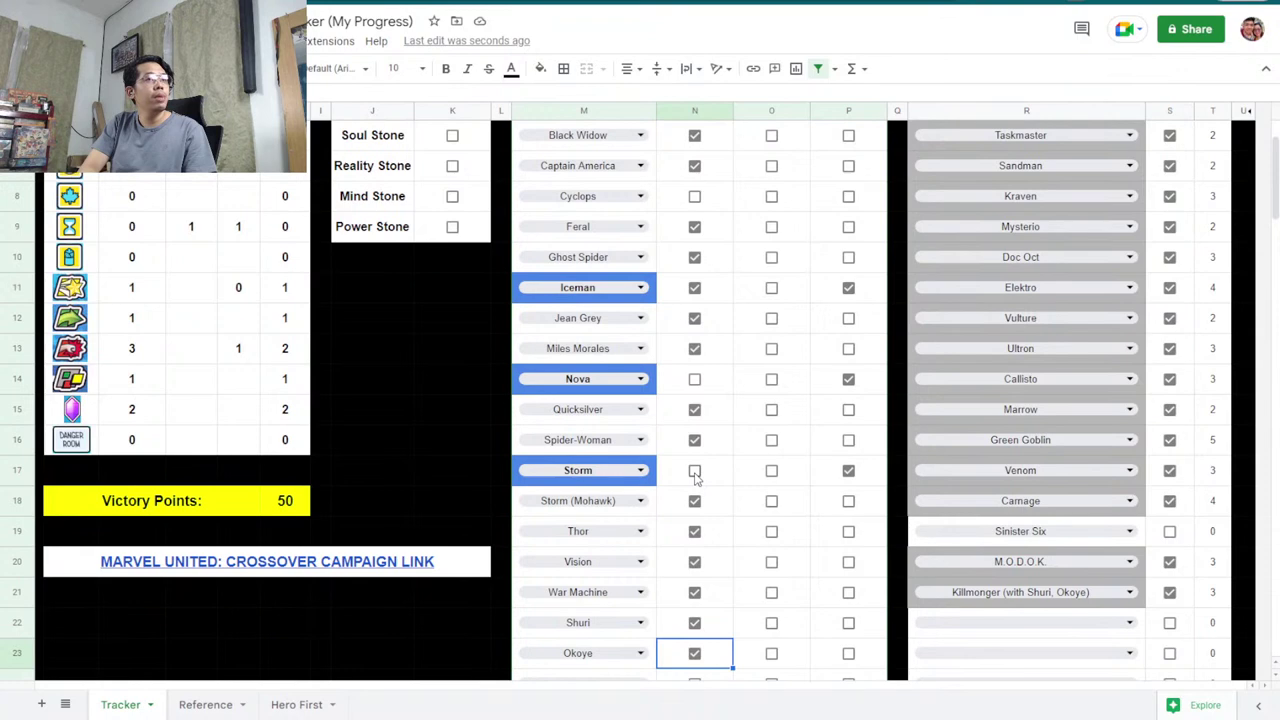
left_click(695, 471)
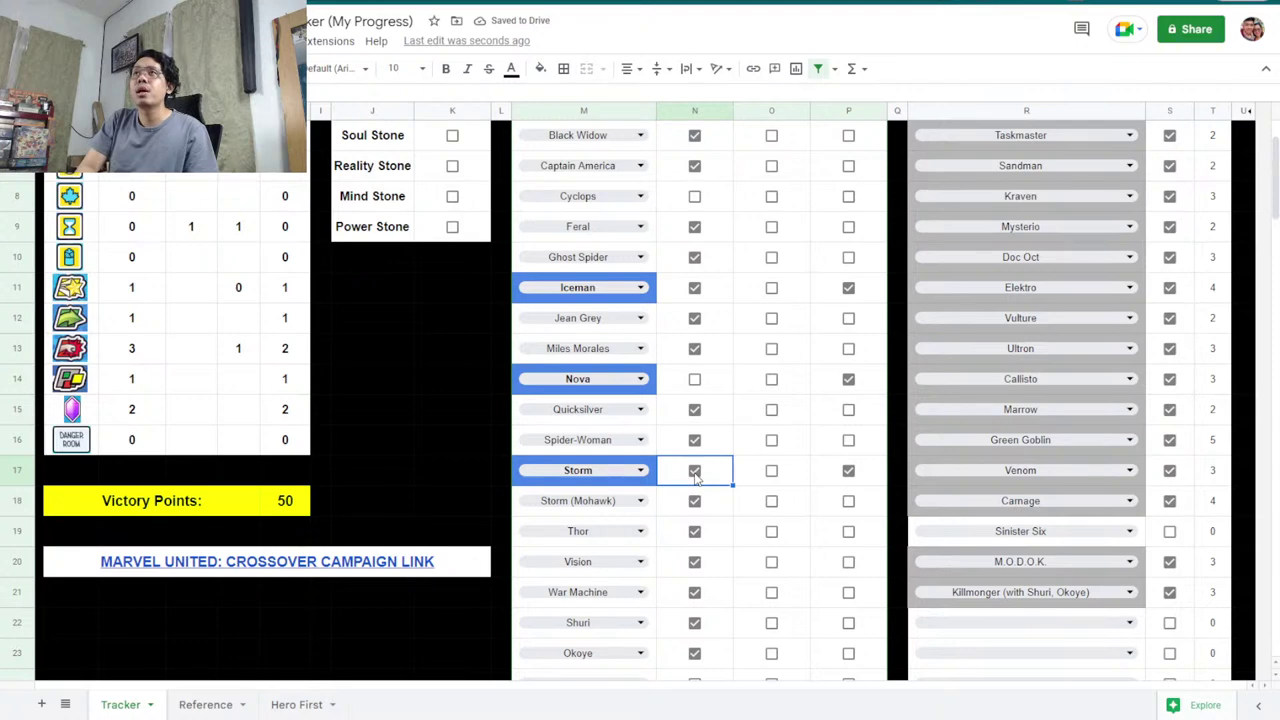
left_click(695, 471)
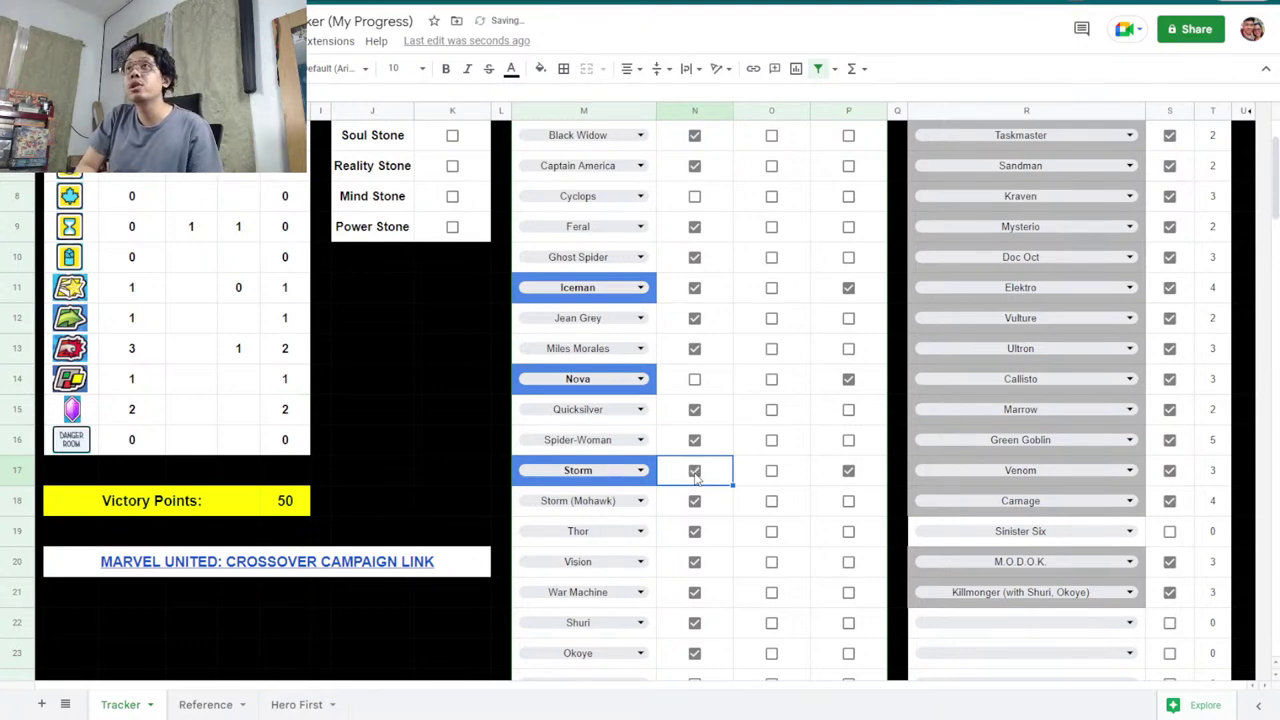
Examine the campaign map upward from Killmonger through the X-Men area for the heroes' first-win rewards.
scroll(697, 478, "up", 1)
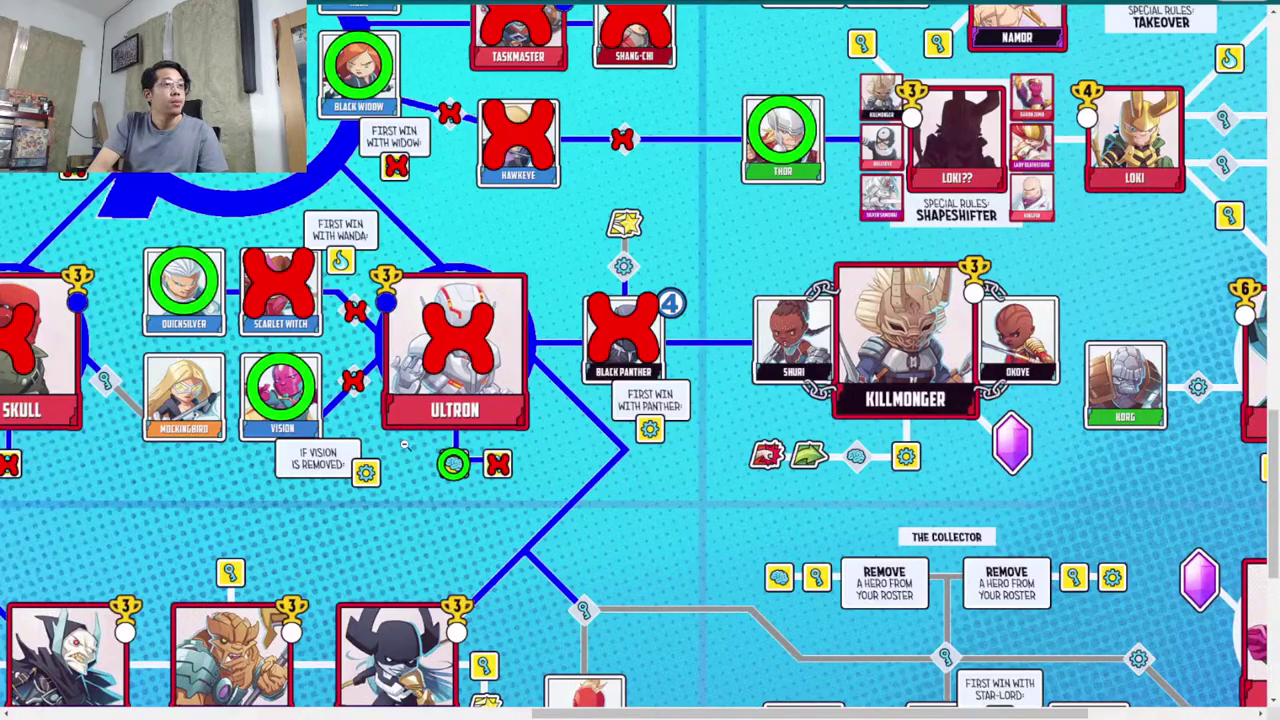
scroll(435, 490, "up", 6)
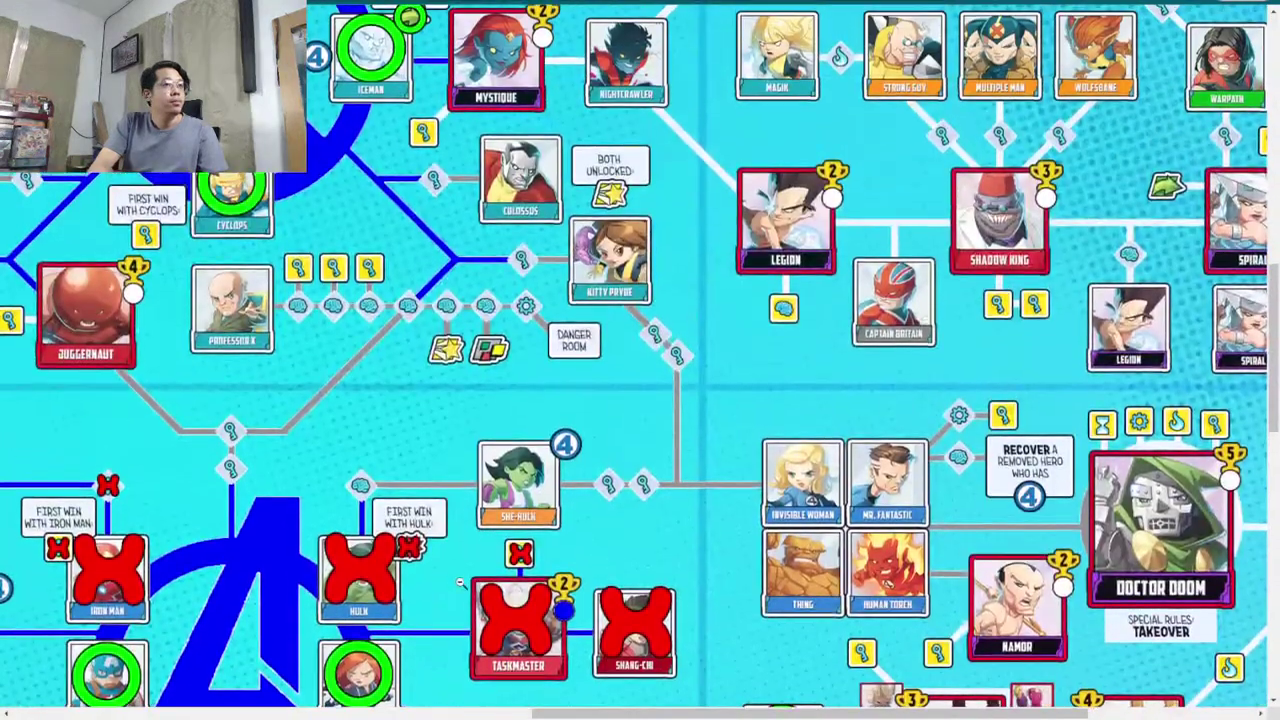
left_click_drag(562, 714, 276, 714)
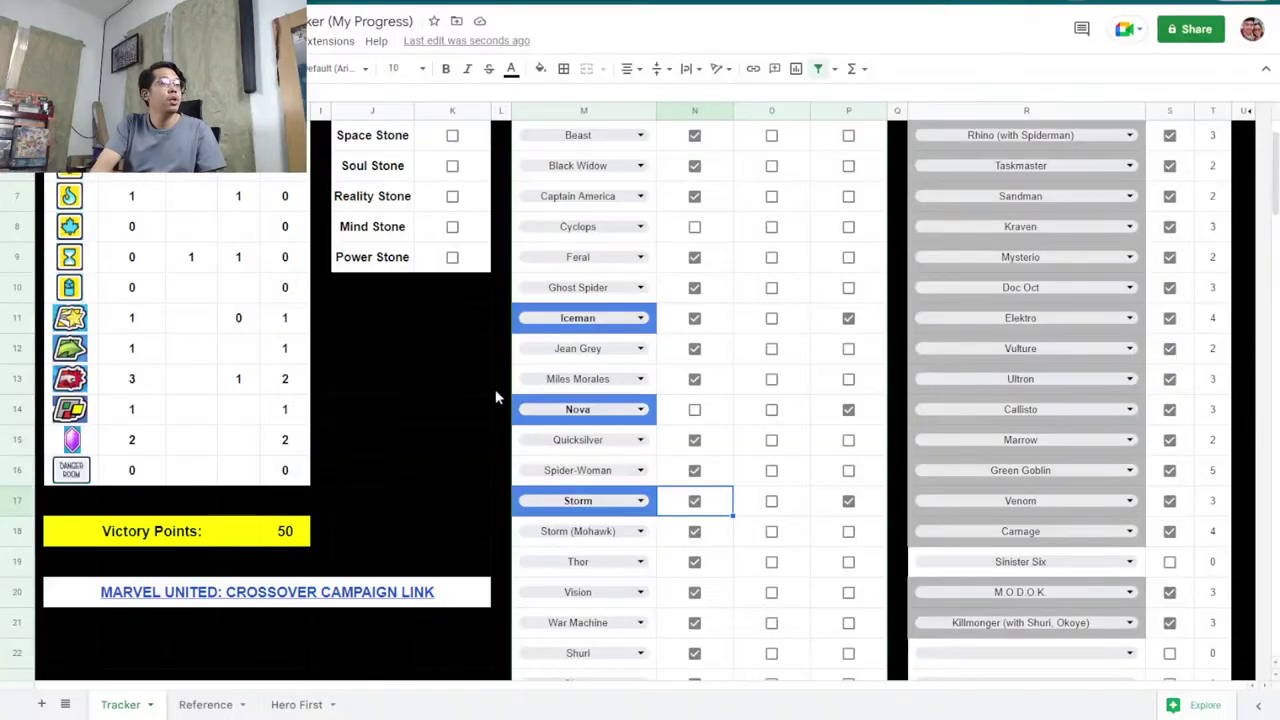
Toggle Storm's column N checkbox off and on to check whether it affects the token counts in rows 11 and 12.
left_click(142, 348)
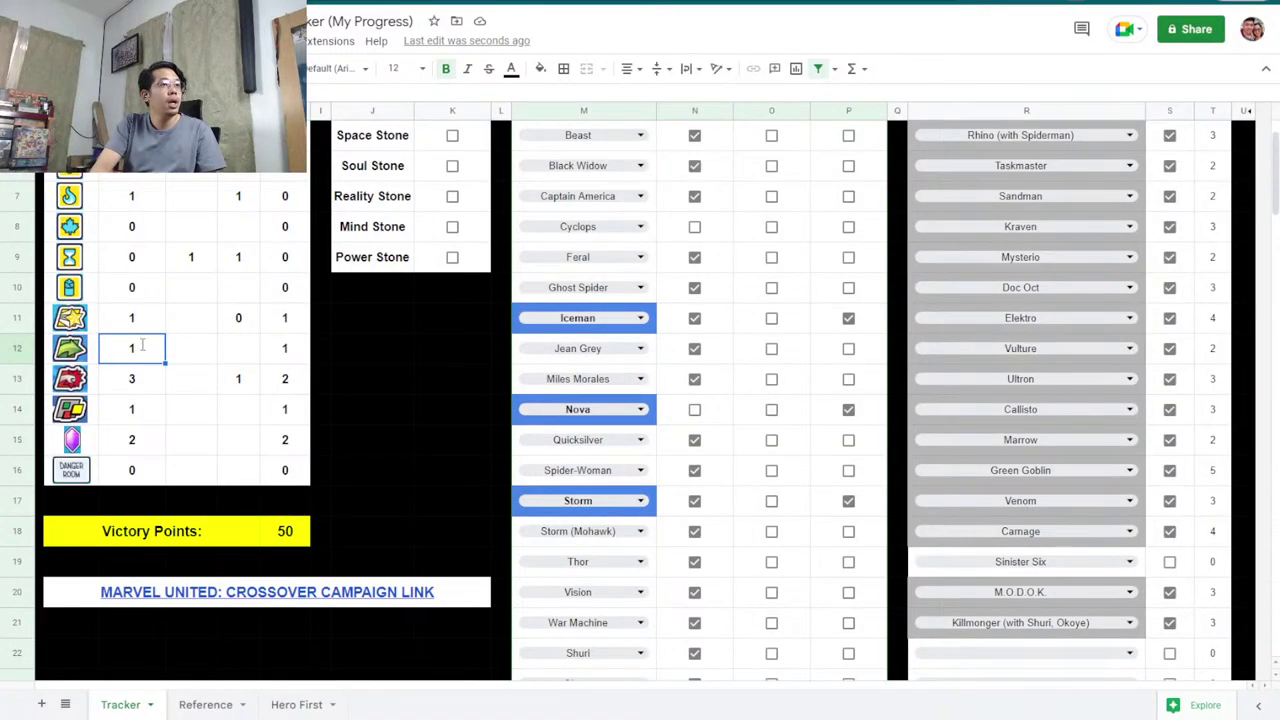
left_click(191, 440)
left_click(140, 354)
left_click(696, 506)
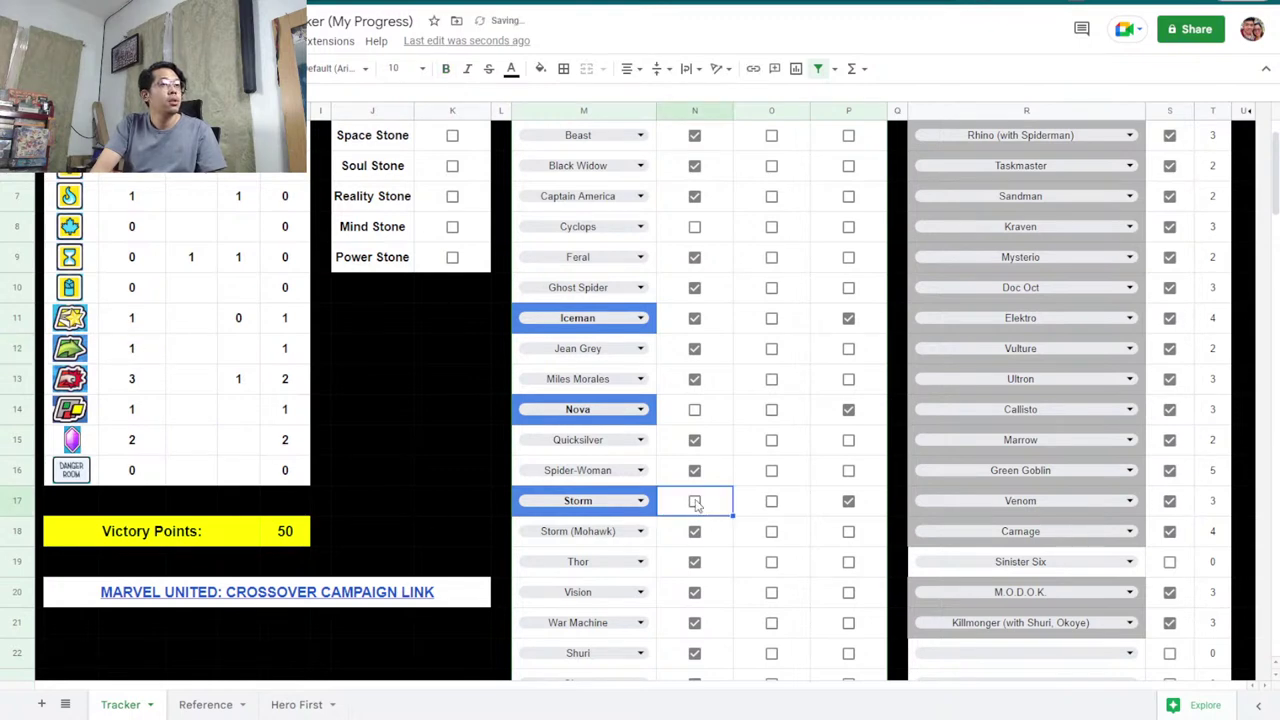
left_click(696, 505)
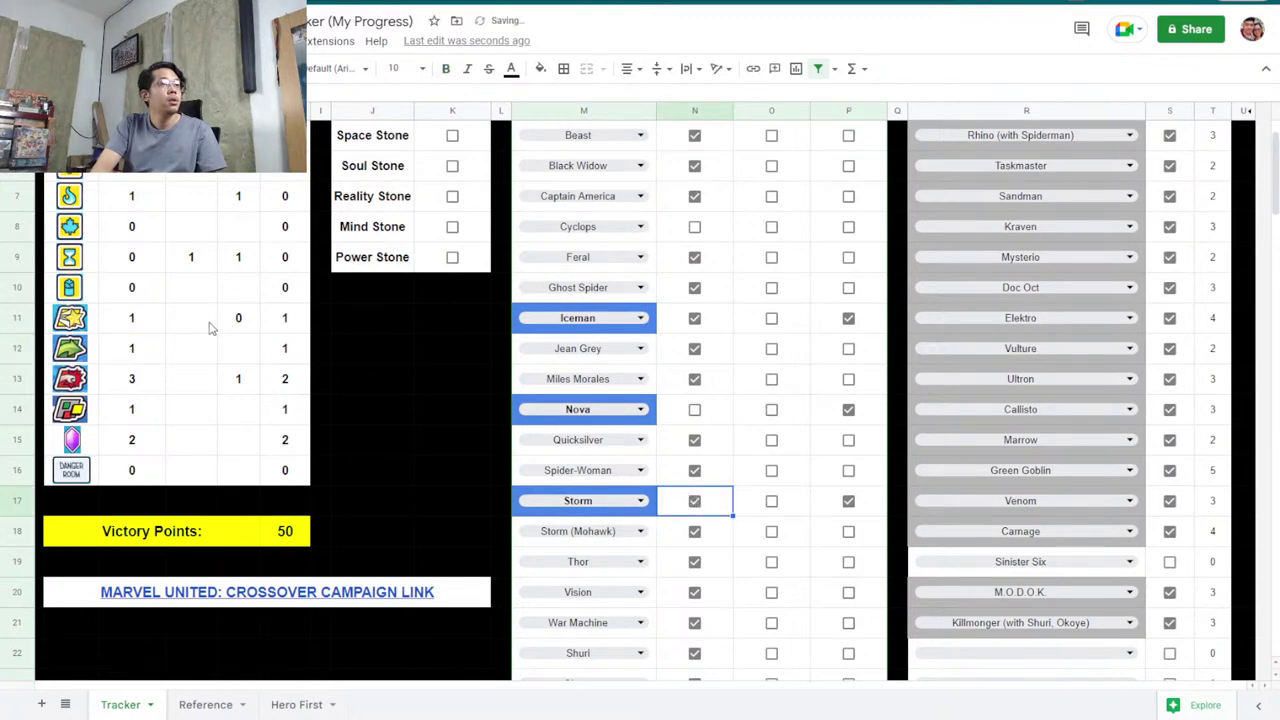
left_click(137, 325)
left_click(139, 352)
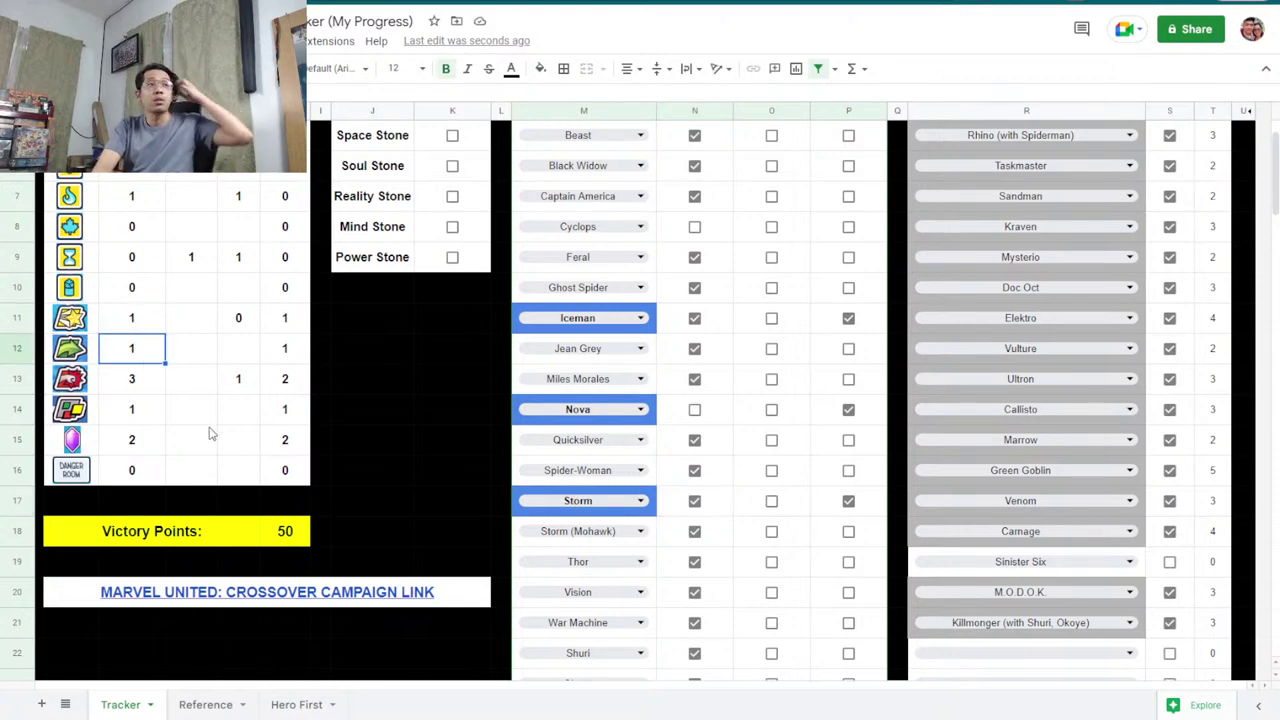
Examine the Hero First list and the Reference sheet's hero and villain entries to see how Storm's reward is recorded.
left_click(290, 705)
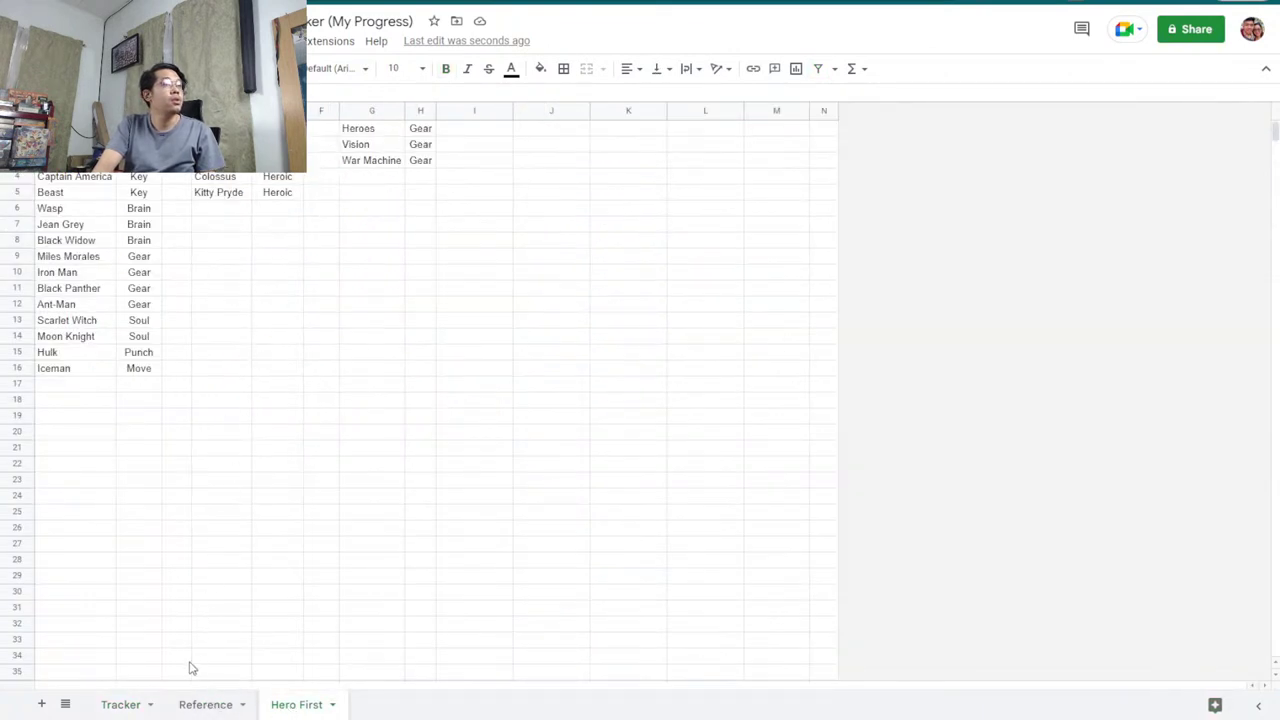
left_click(63, 375)
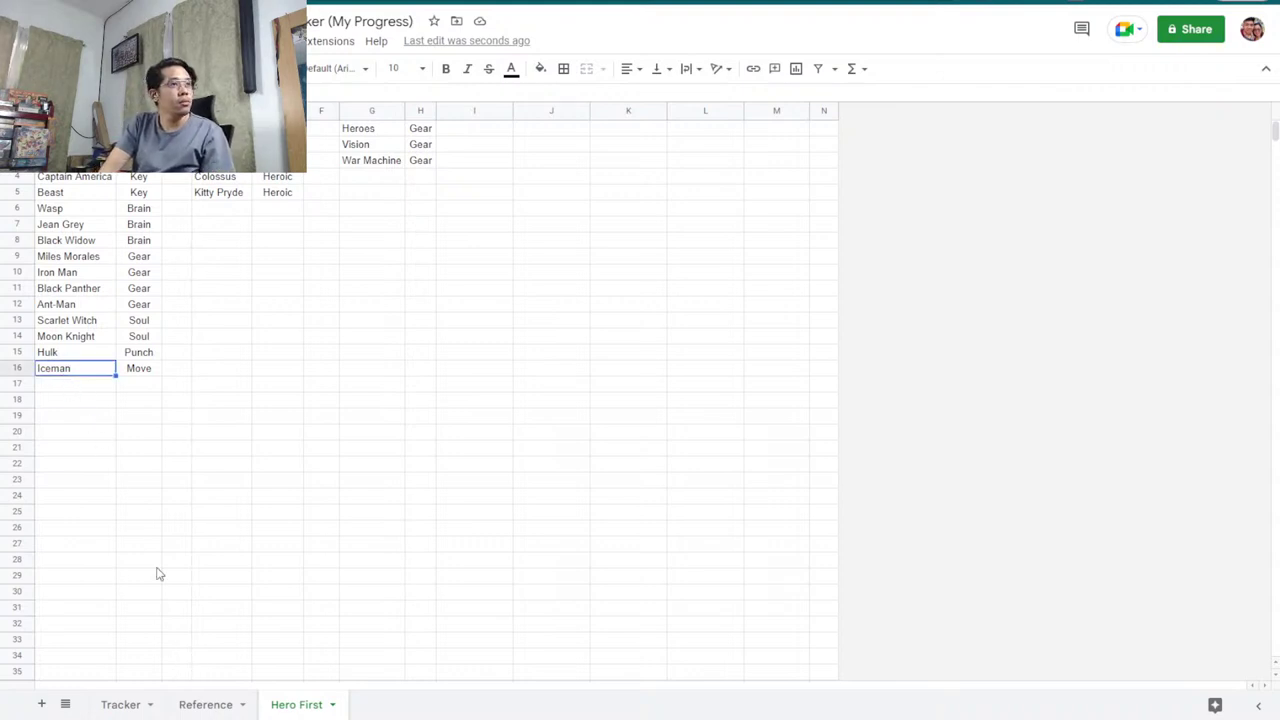
left_click(218, 706)
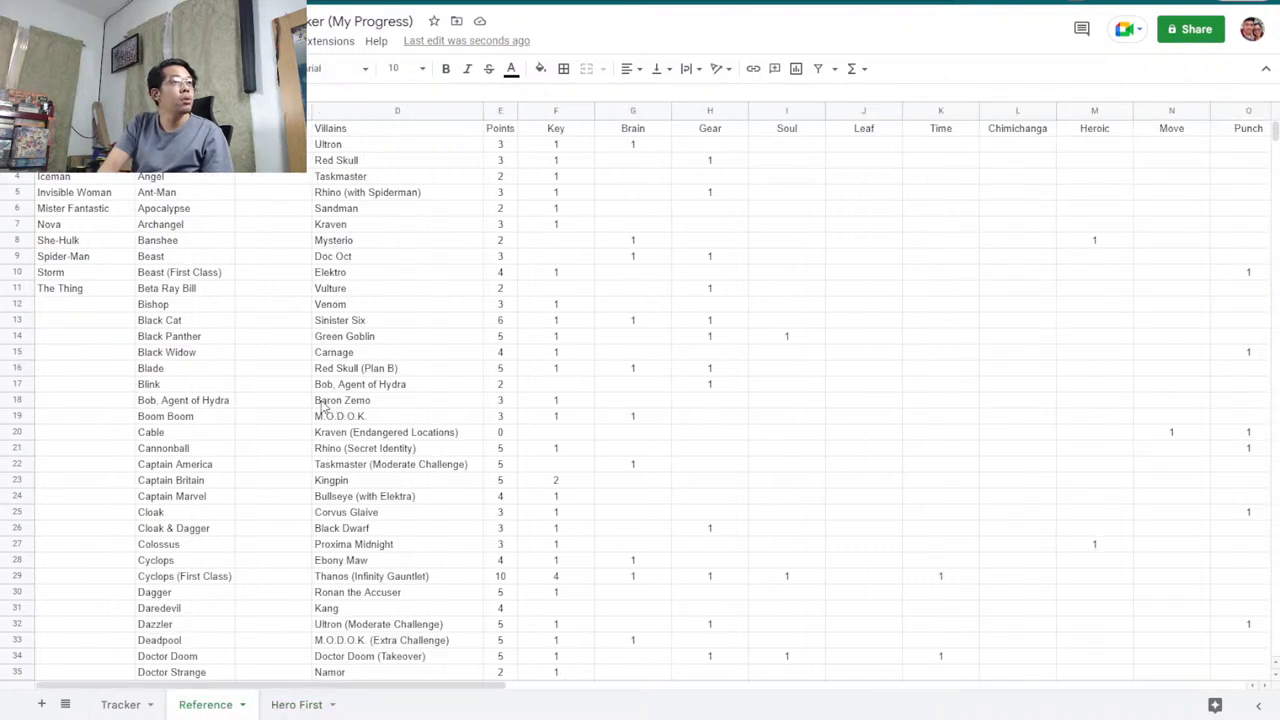
scroll(323, 405, "down", 6)
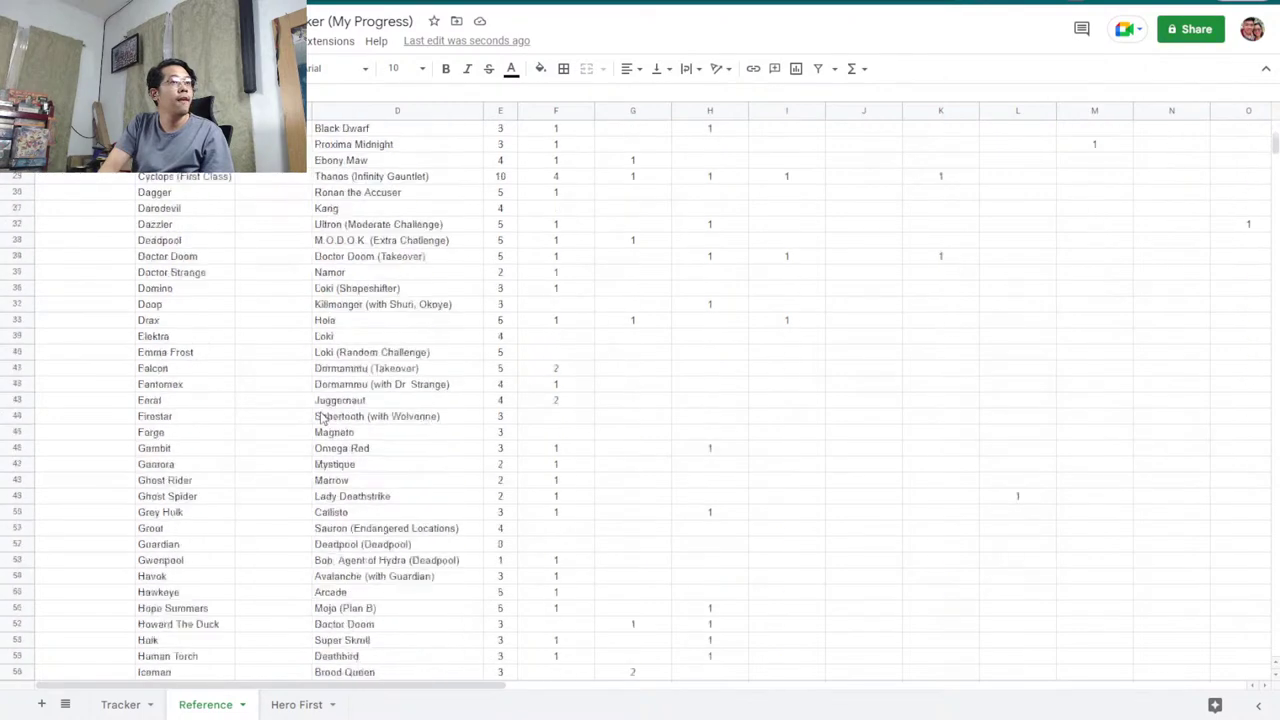
scroll(983, 591, "up", 6)
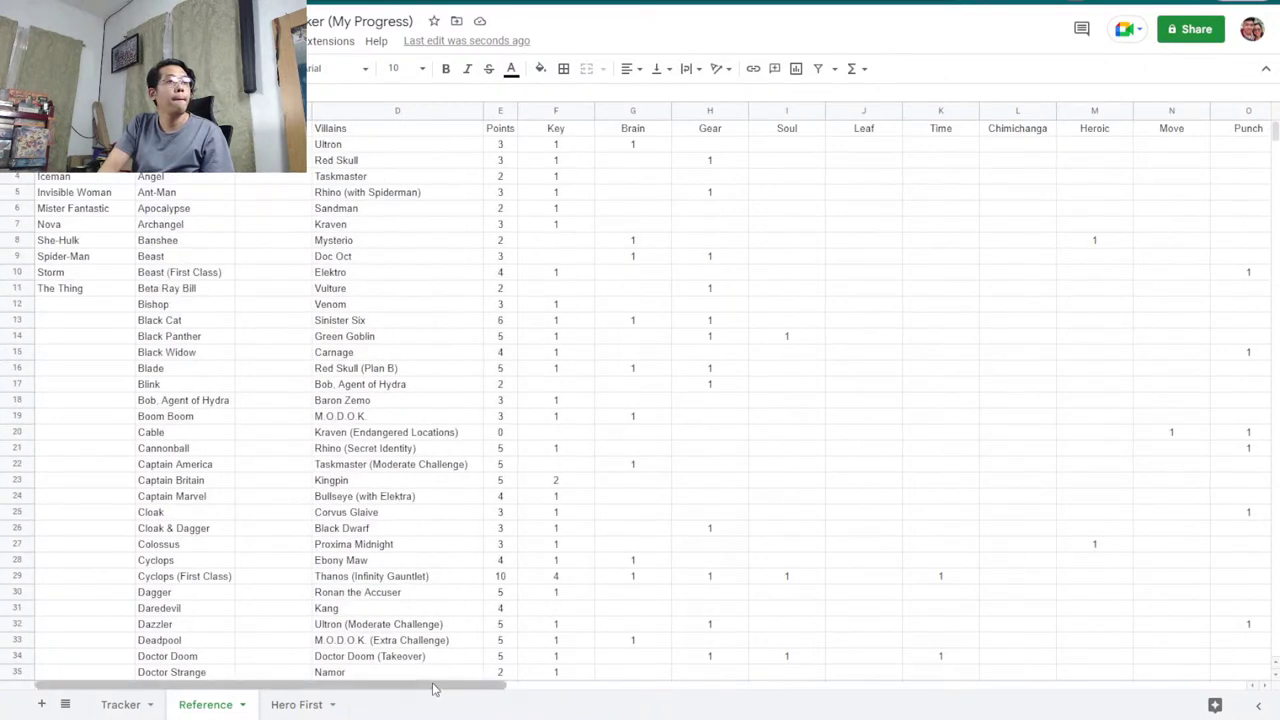
left_click_drag(434, 686, 477, 697)
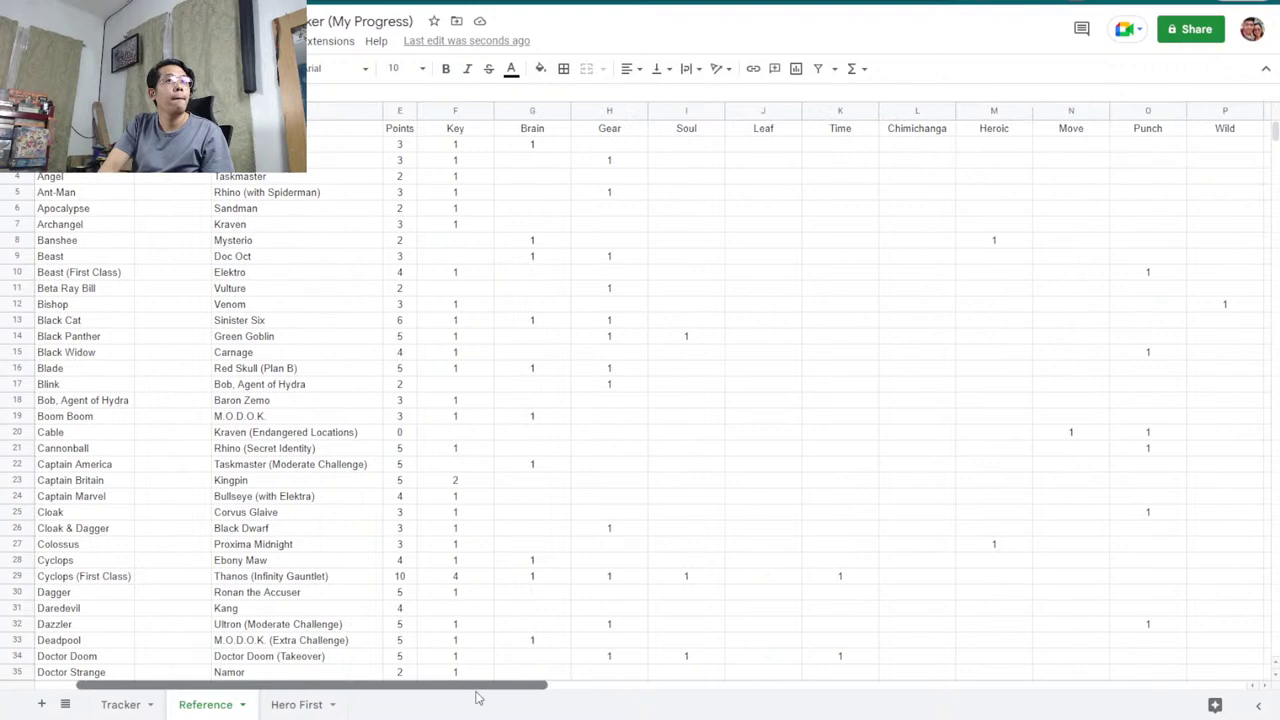
scroll(105, 431, "down", 6)
scroll(105, 431, "down", 5)
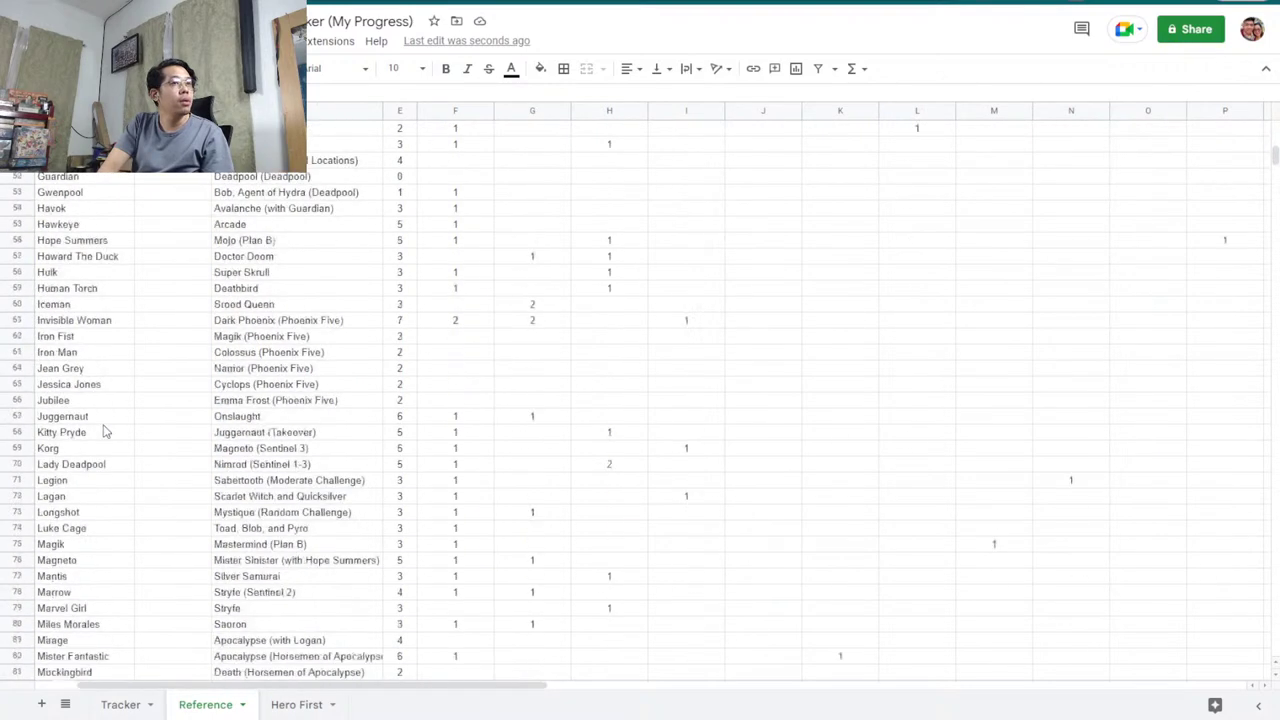
left_click(107, 448)
scroll(108, 516, "down", 2)
scroll(104, 530, "down", 5)
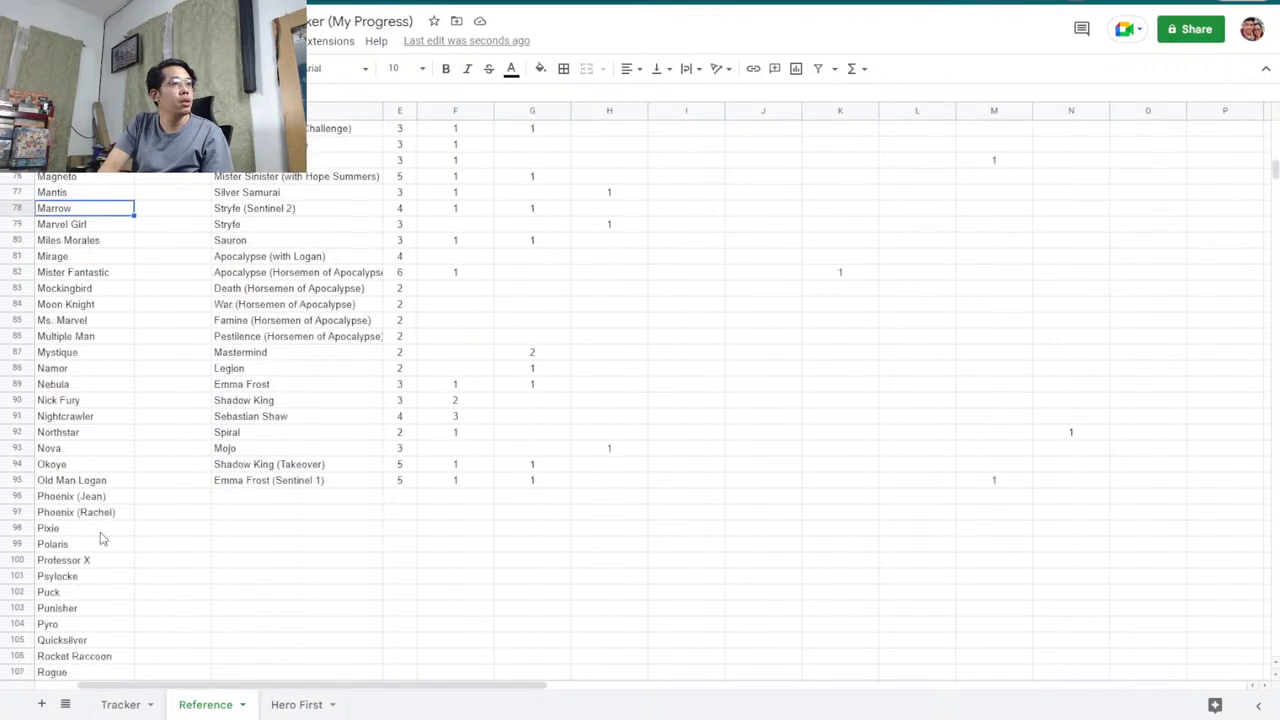
left_click(86, 590)
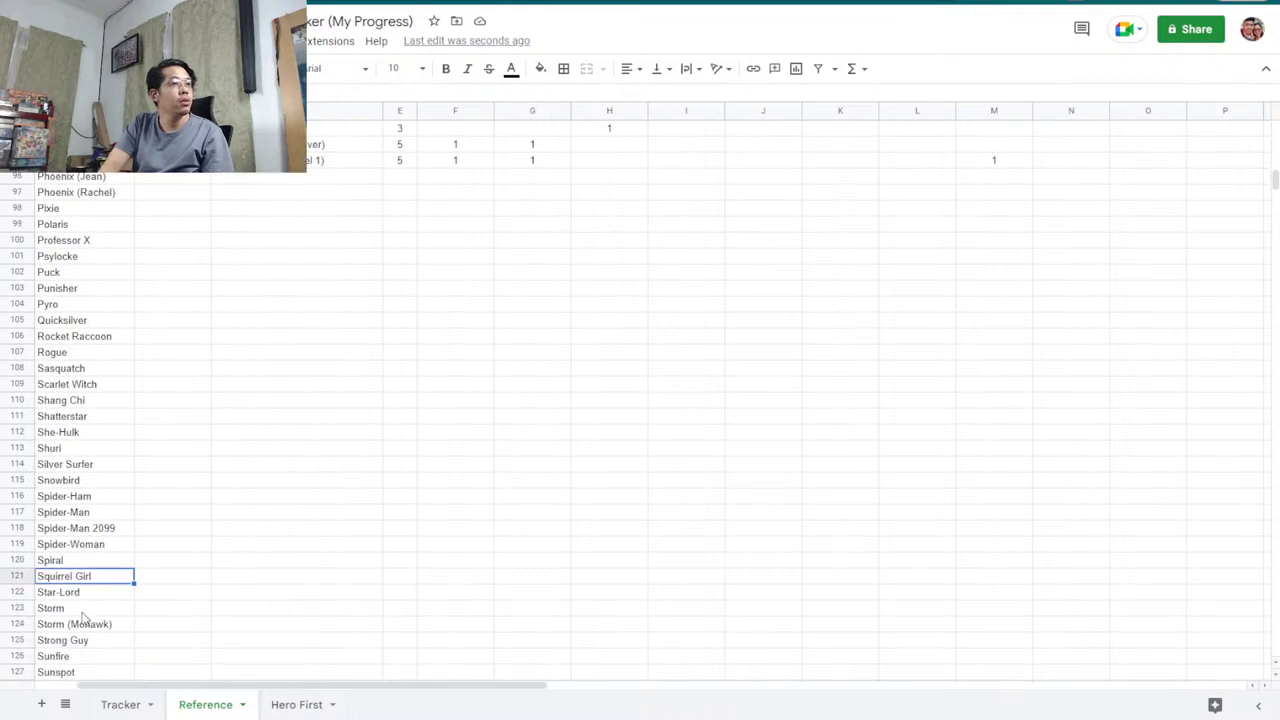
left_click(86, 610)
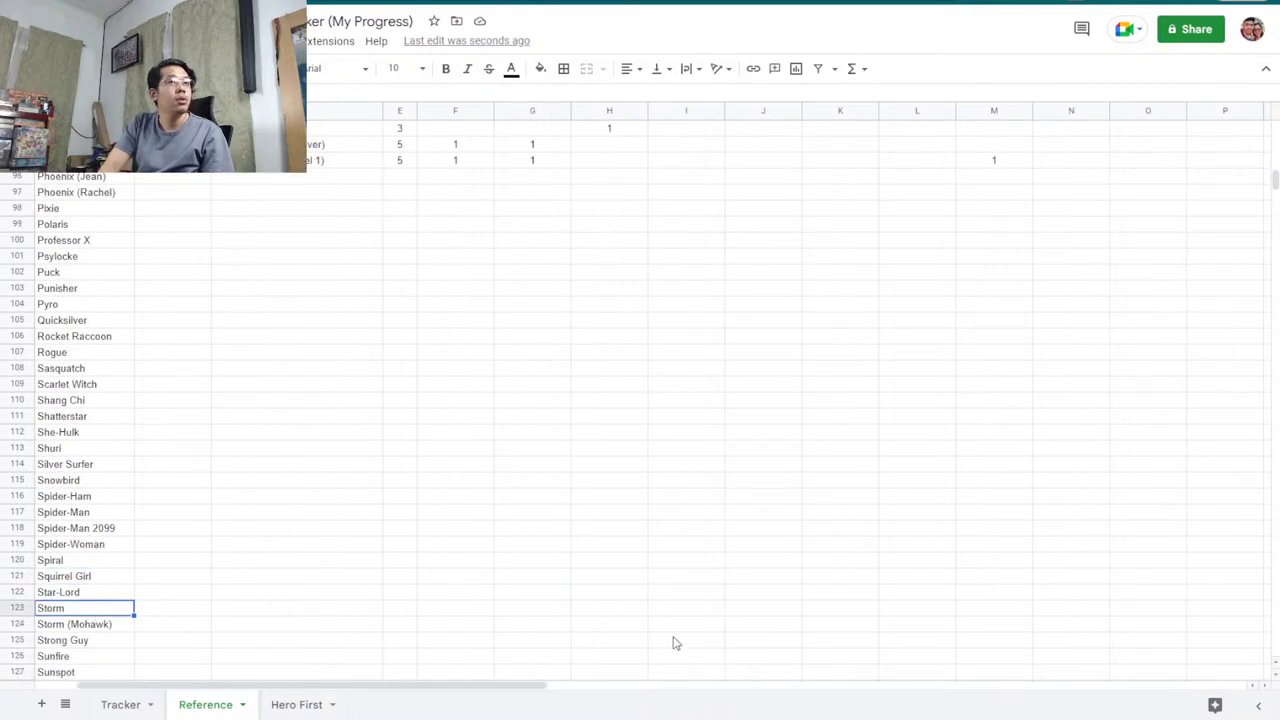
scroll(674, 642, "up", 8)
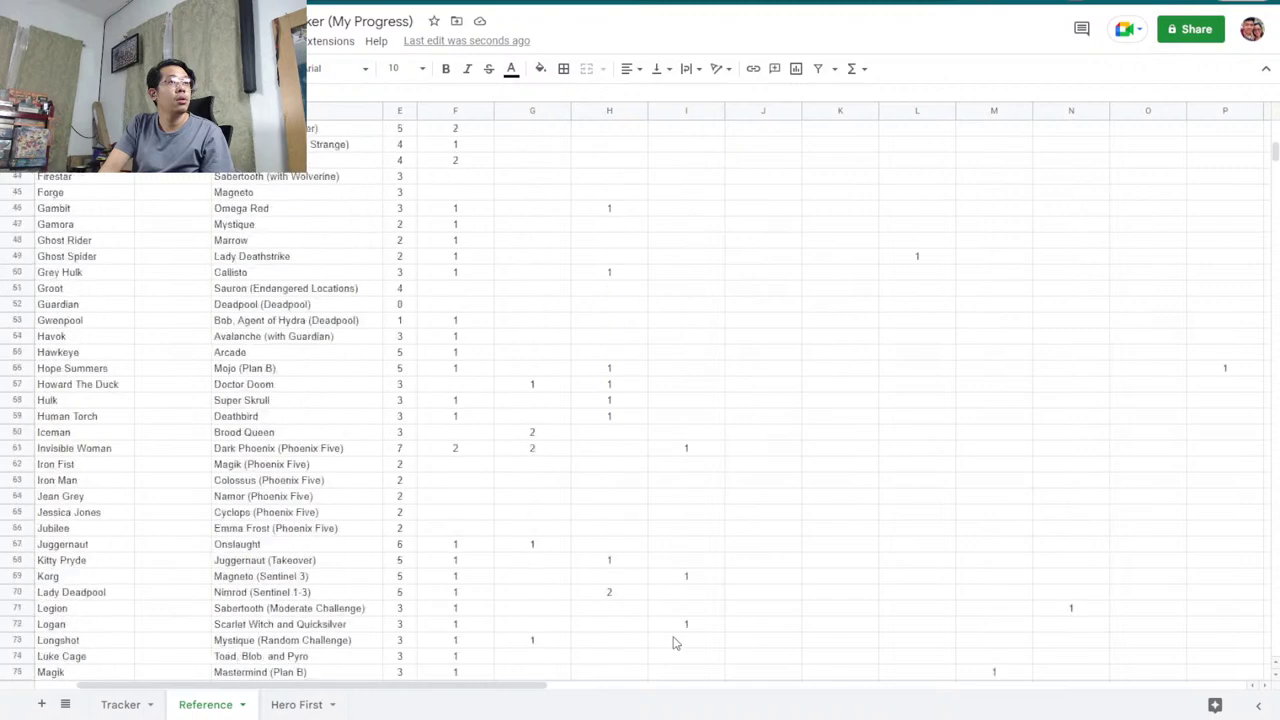
scroll(674, 642, "up", 6)
scroll(657, 623, "down", 3)
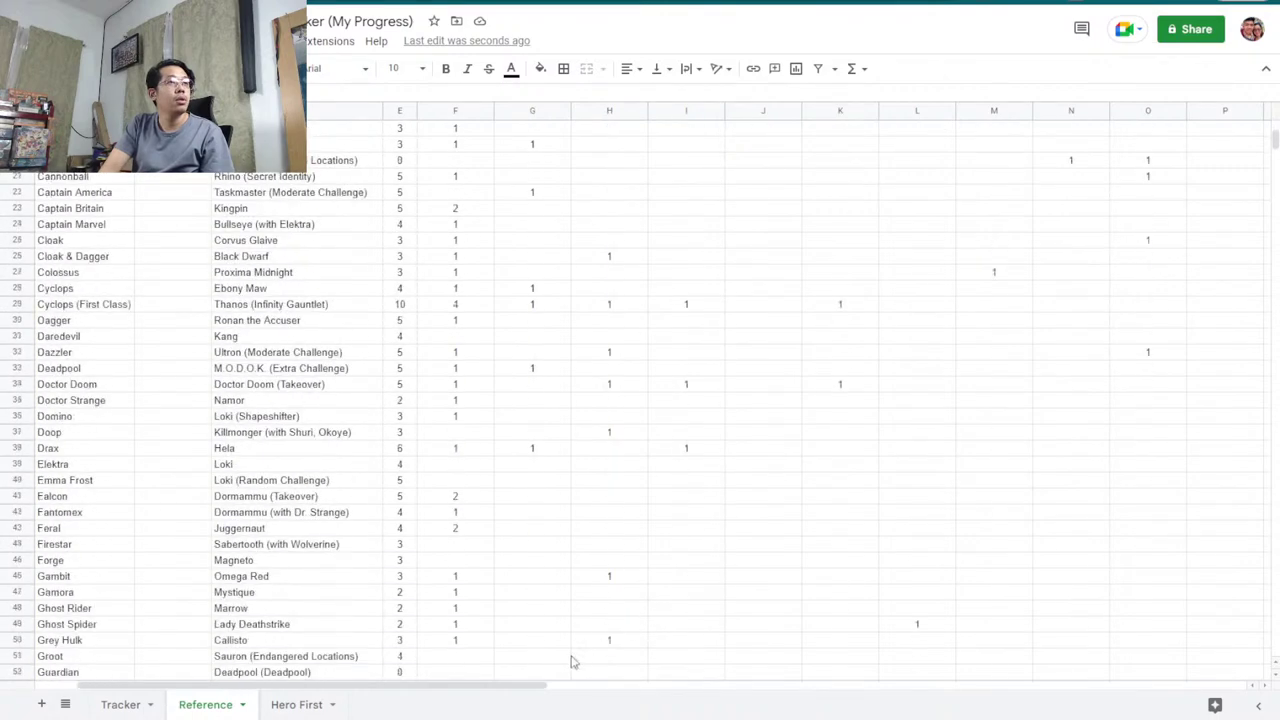
scroll(572, 662, "down", 3)
Add Storm to the hero list on the Hero First sheet in row 17, directly below Iceman.
left_click(280, 705)
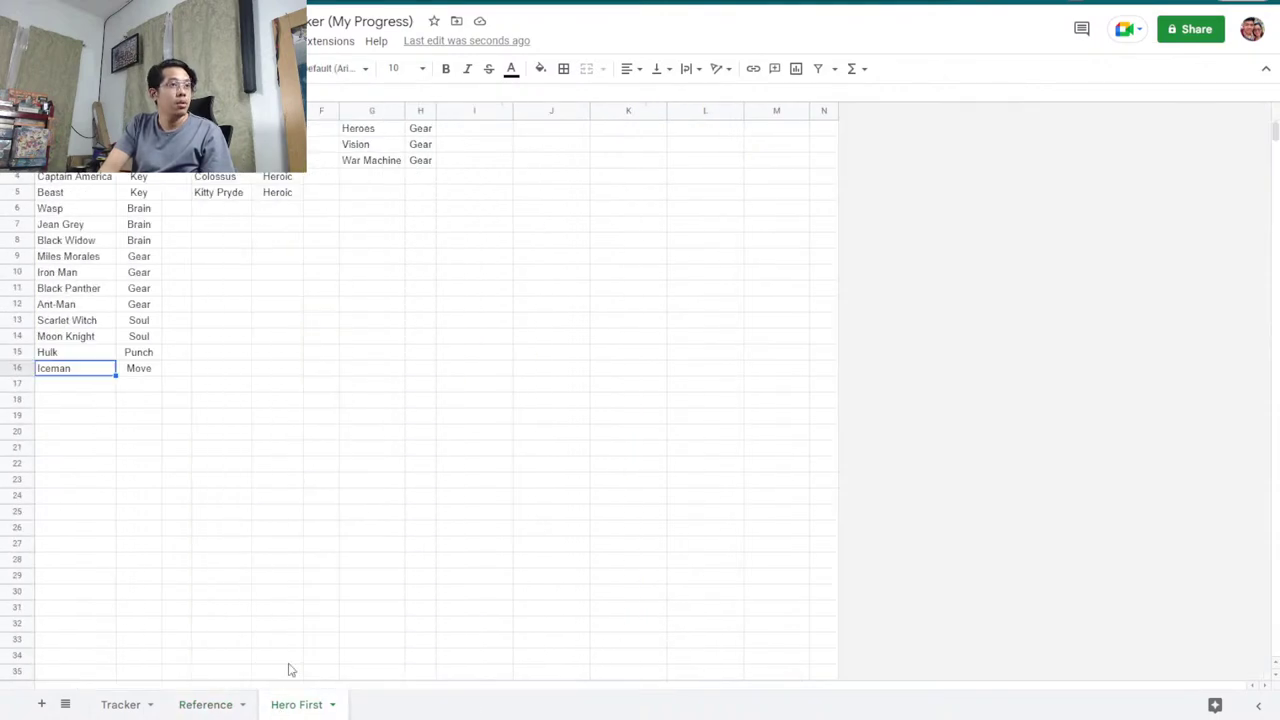
left_click(105, 400)
left_click(90, 386)
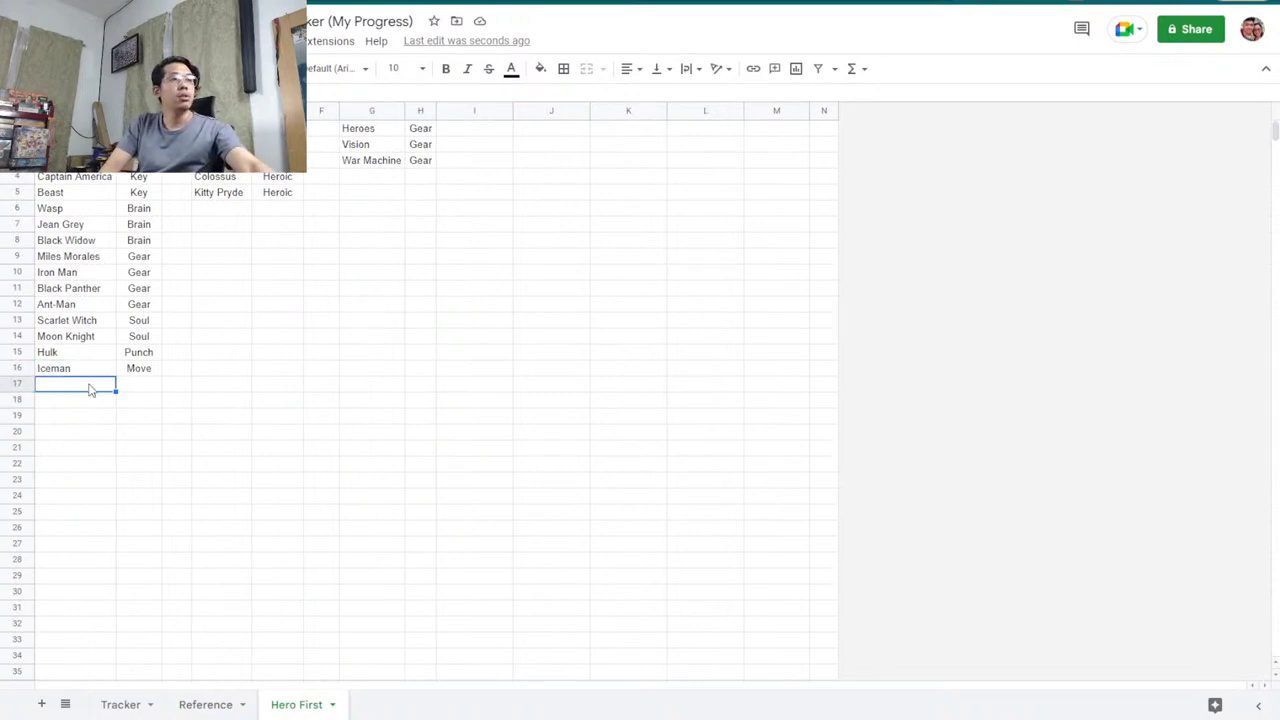
type("Storm")
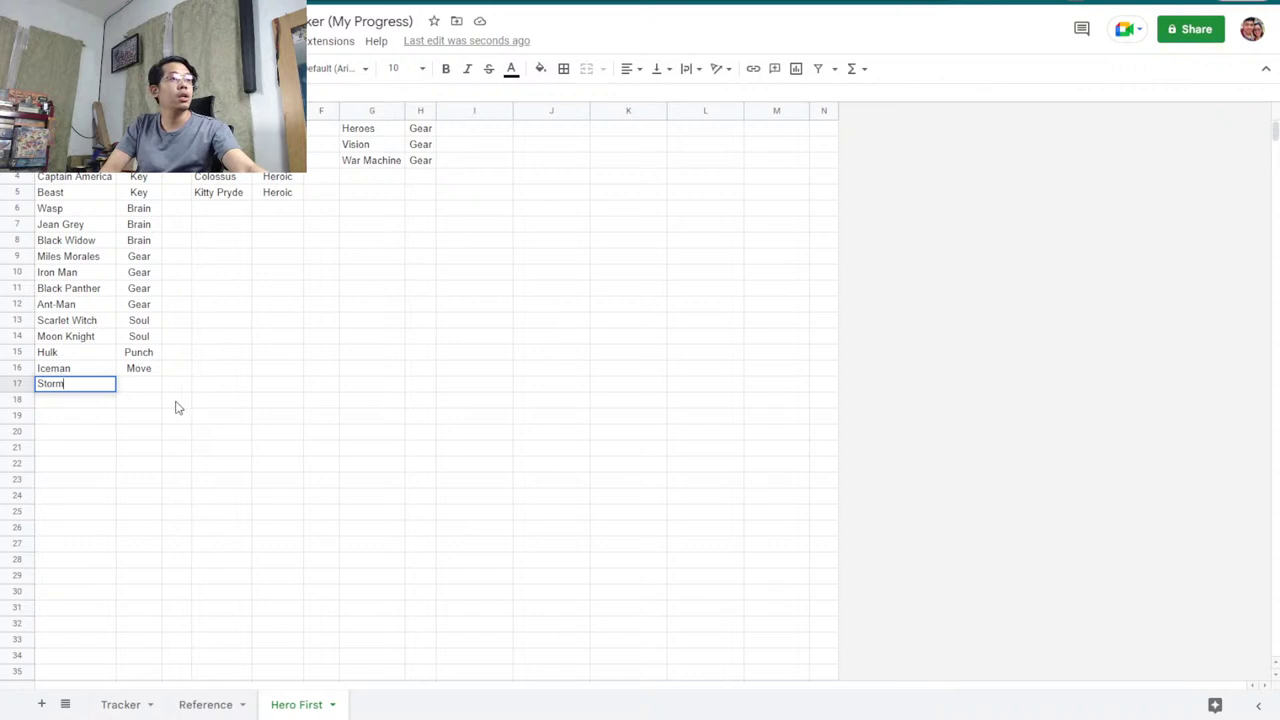
left_click(174, 405)
Copy the Move reward from Iceman's row into Storm's row, and return to the Tracker sheet.
left_click(148, 372)
key("ctrl+c")
left_click(149, 386)
key("ctrl+v")
left_click(262, 465)
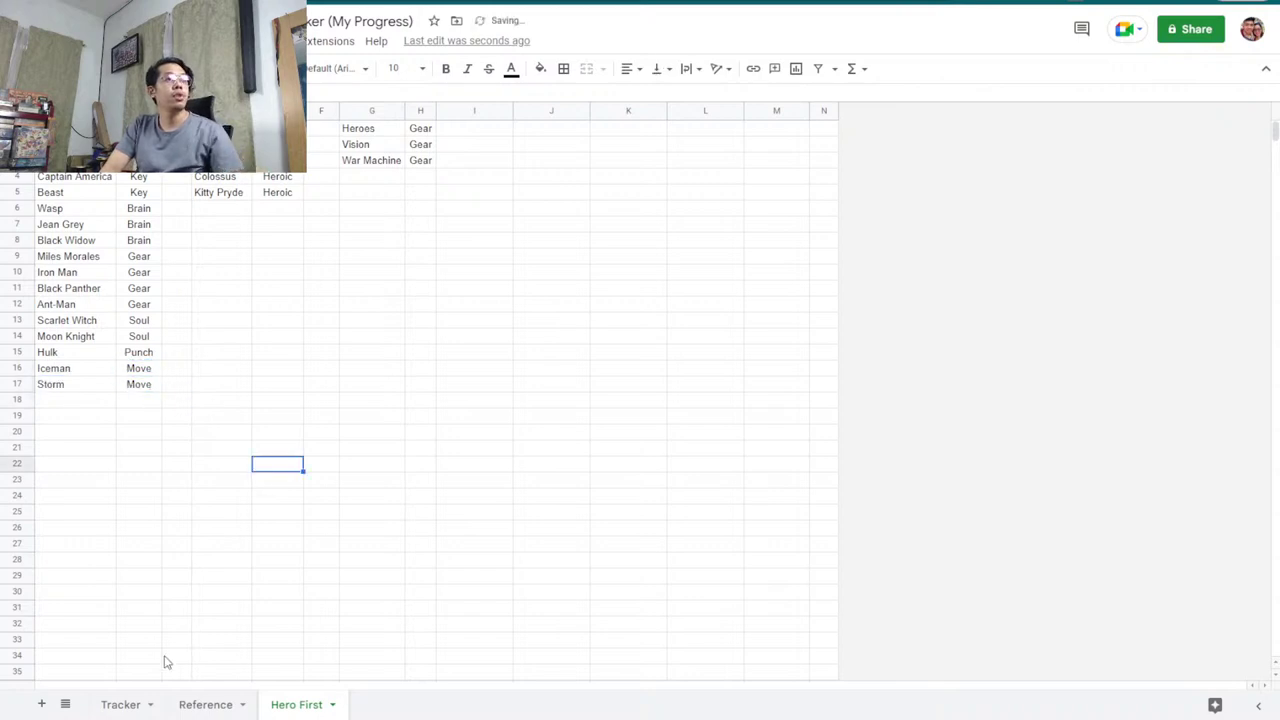
left_click(118, 705)
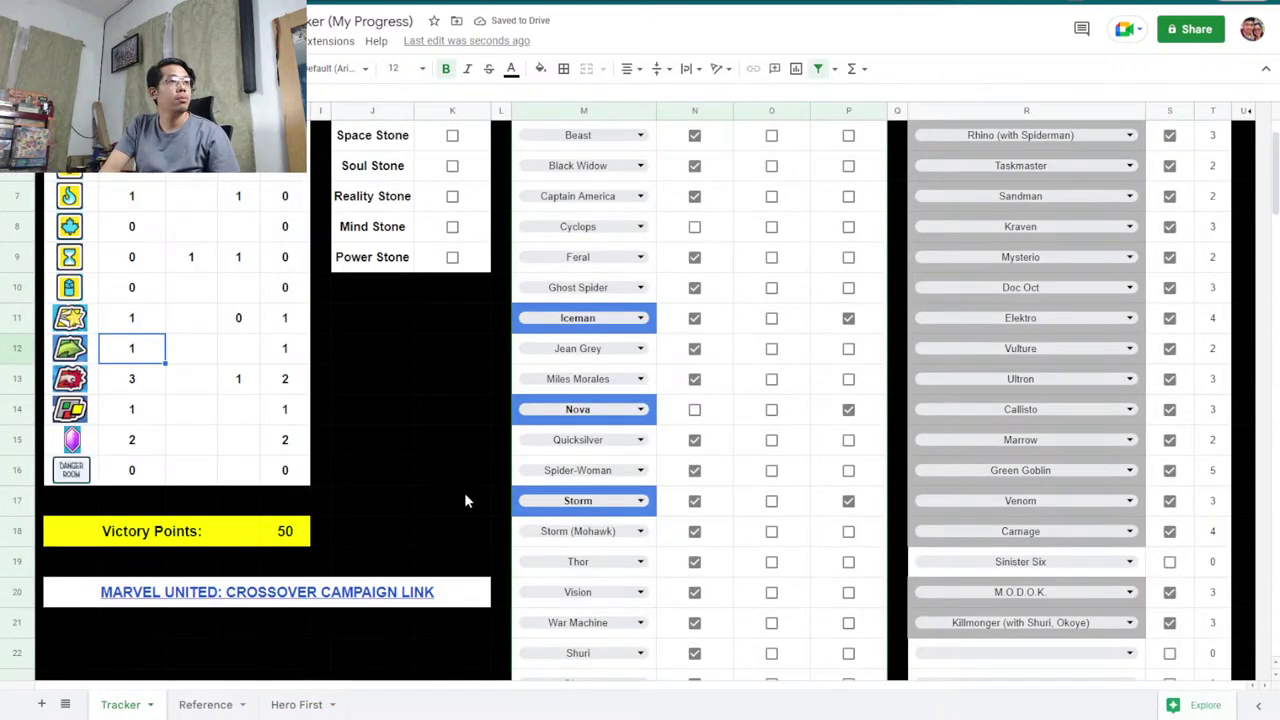
Unhide columns C and D of the token table on the Tracker sheet.
left_click(211, 390)
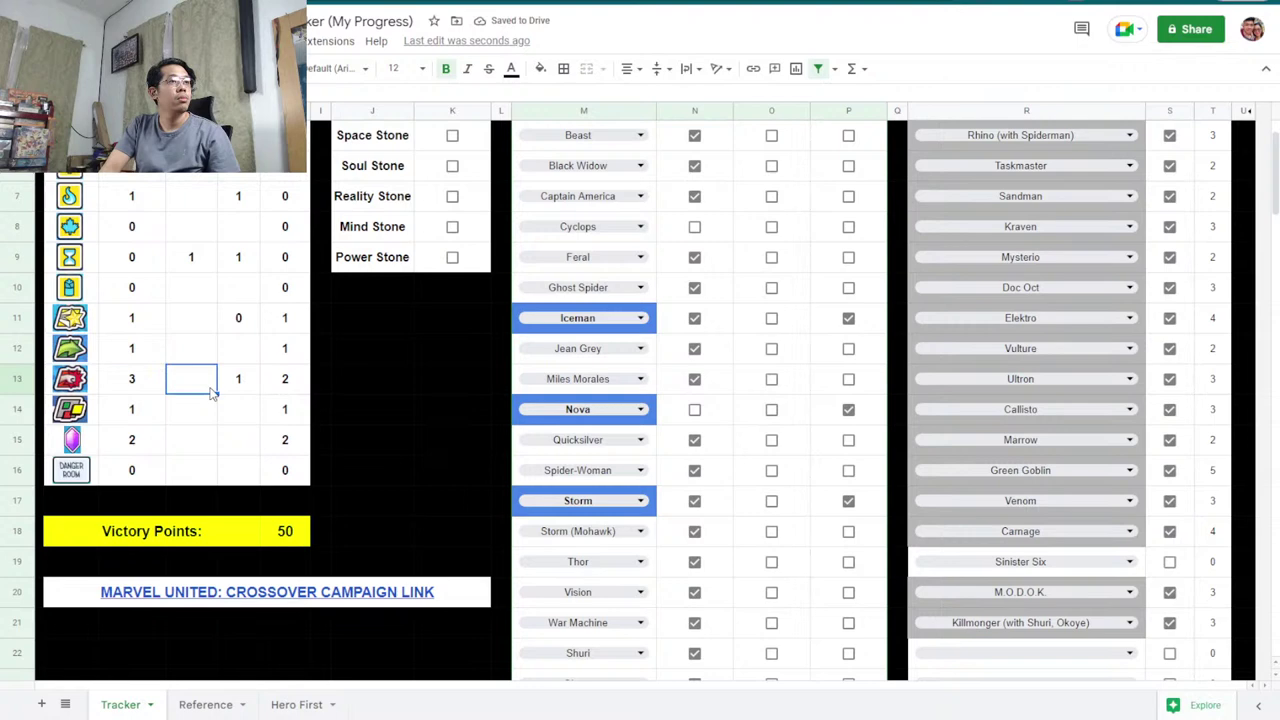
left_click(697, 509)
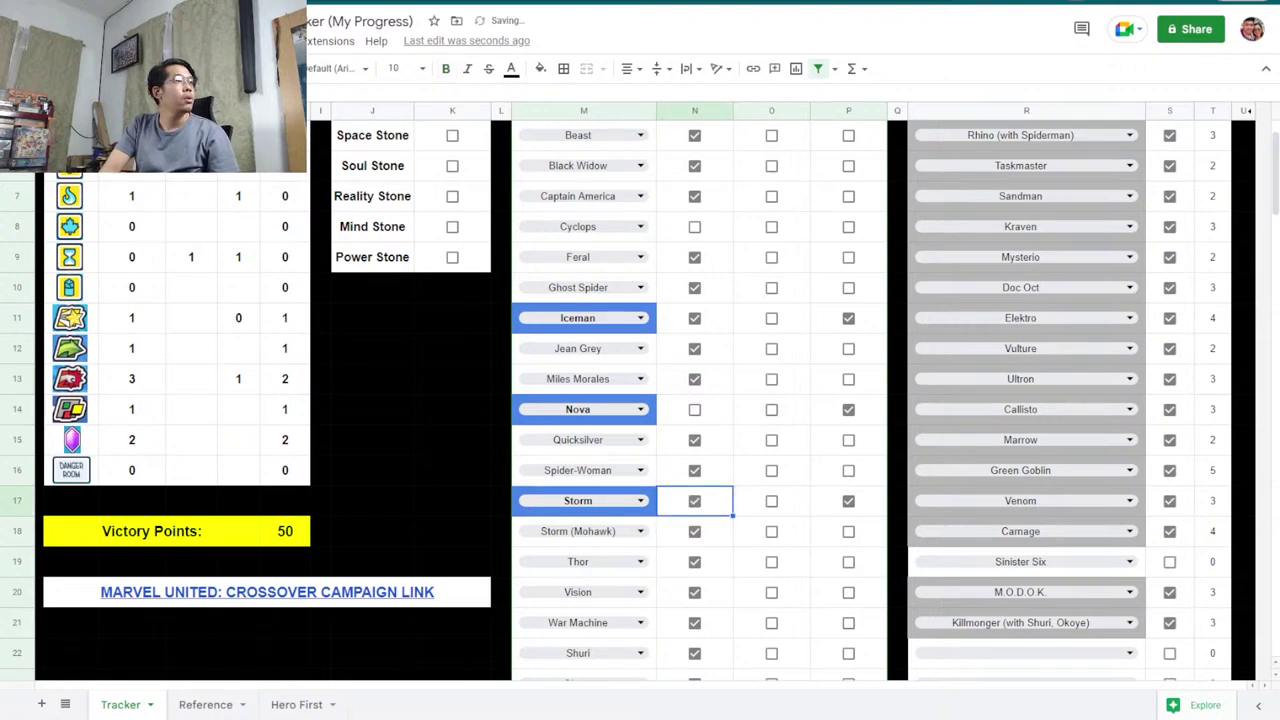
scroll(209, 491, "up", 1)
scroll(209, 491, "left", 2)
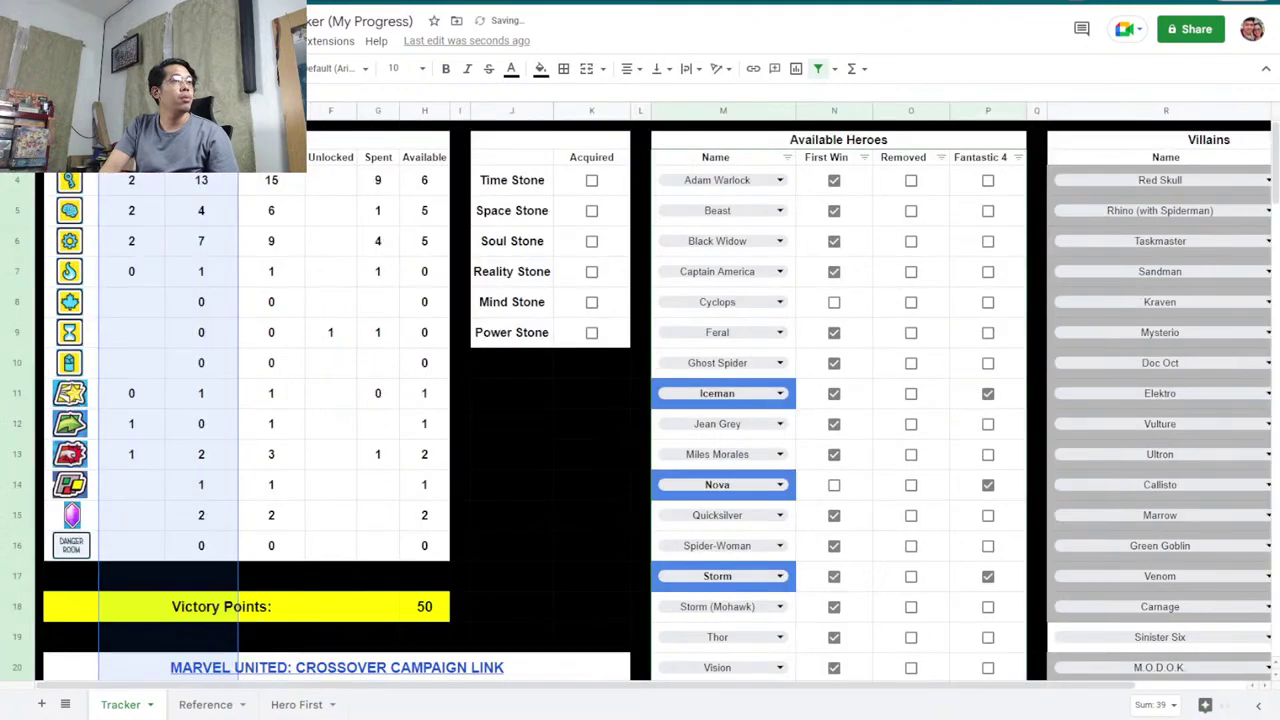
left_click(206, 514)
Inspect the formulas behind the Move token counts in C12 and D12, comparing them with the neighbouring rows.
left_click(147, 437)
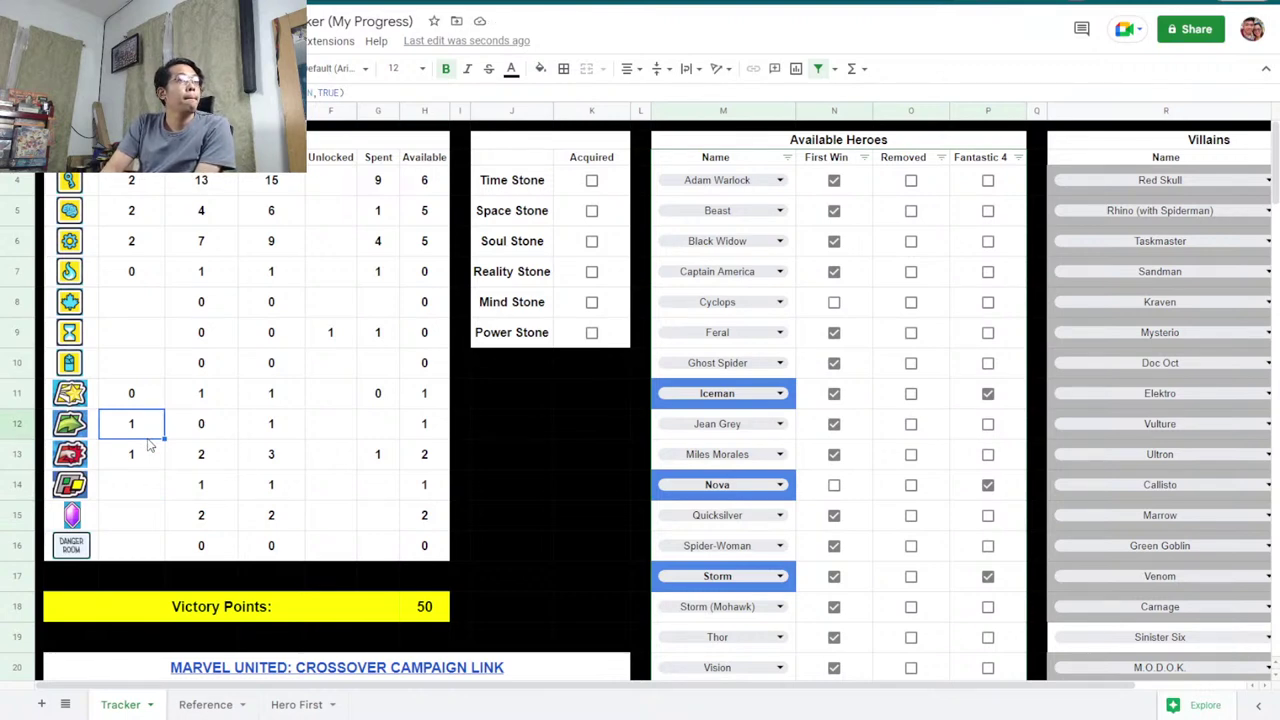
key("Return")
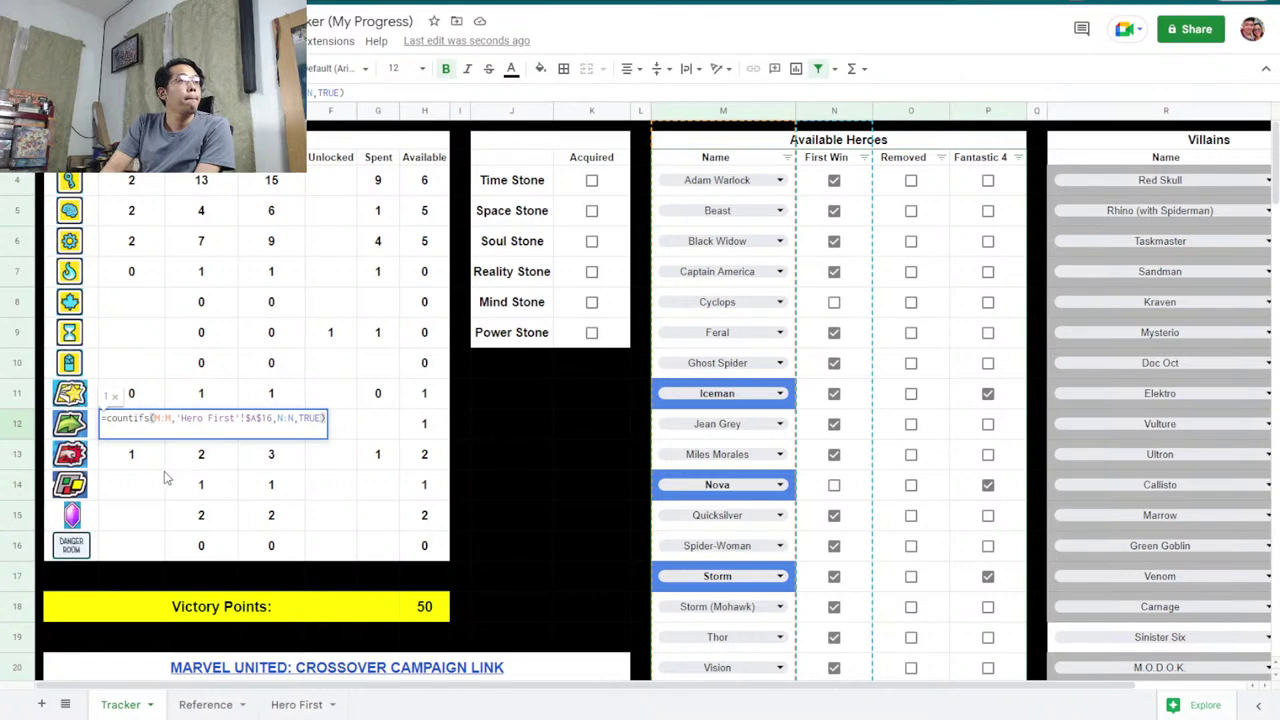
left_click(162, 477)
left_click(202, 430)
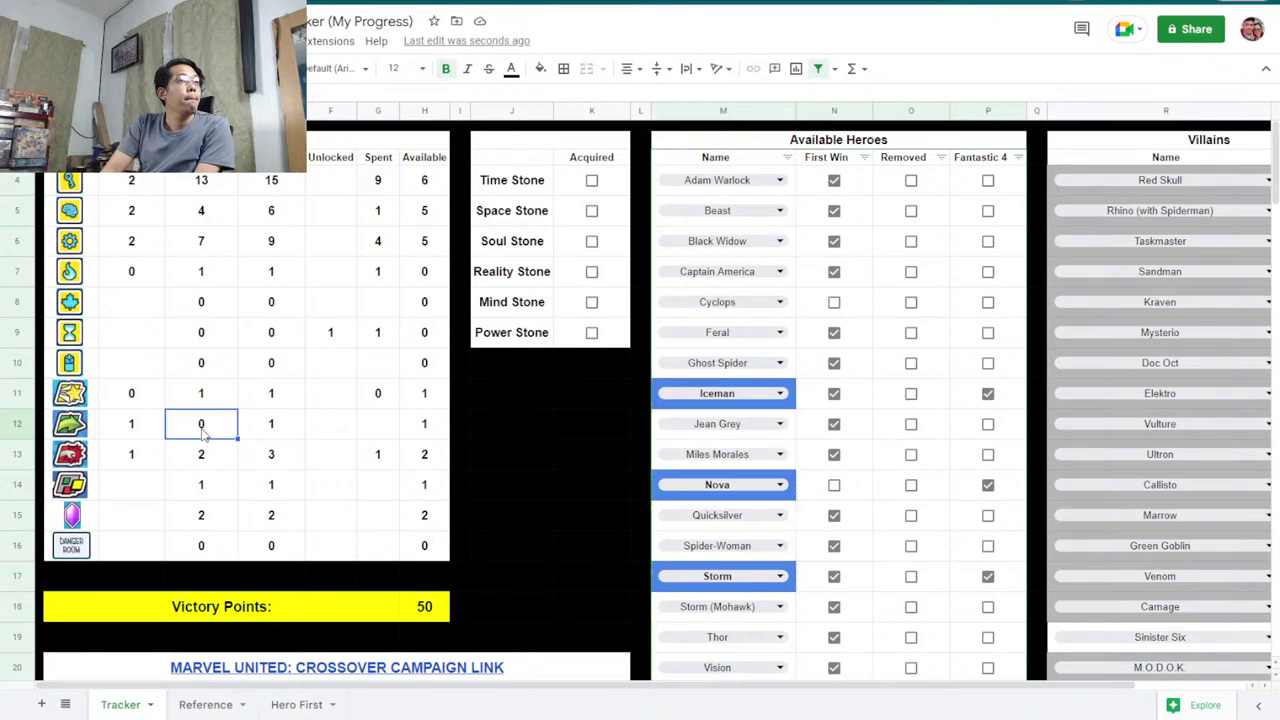
double_click(202, 438)
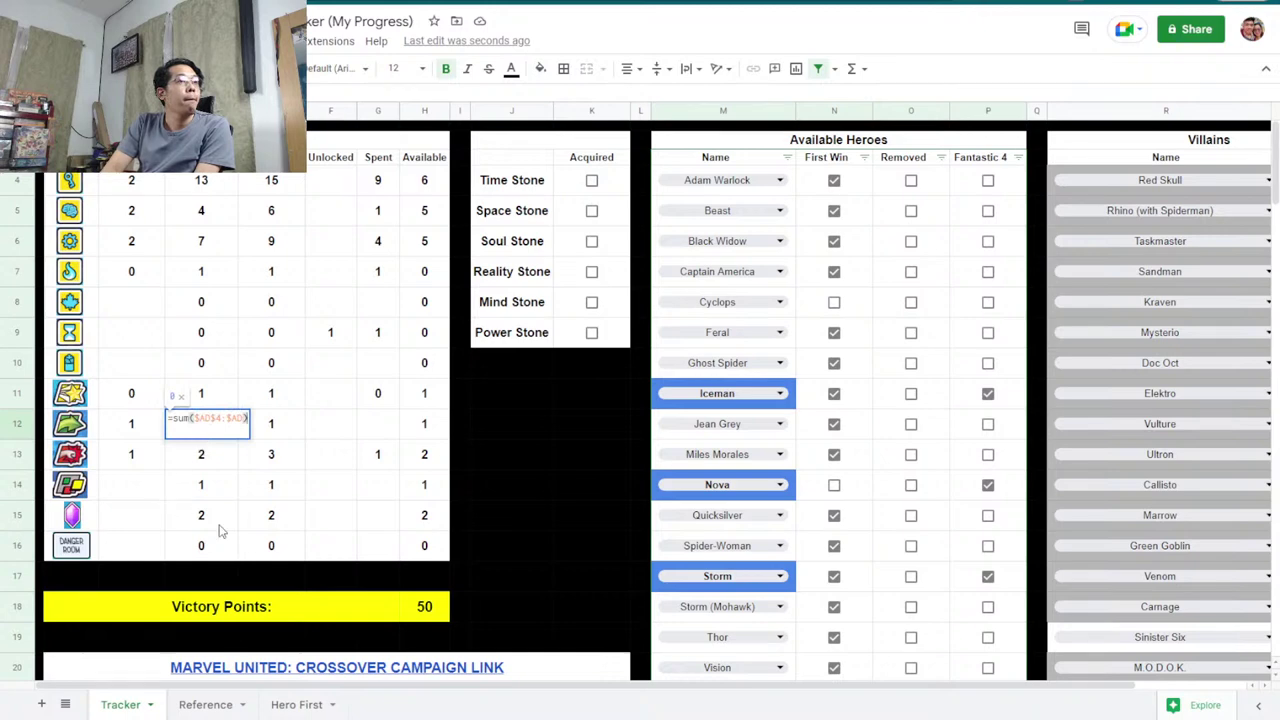
left_click(155, 486)
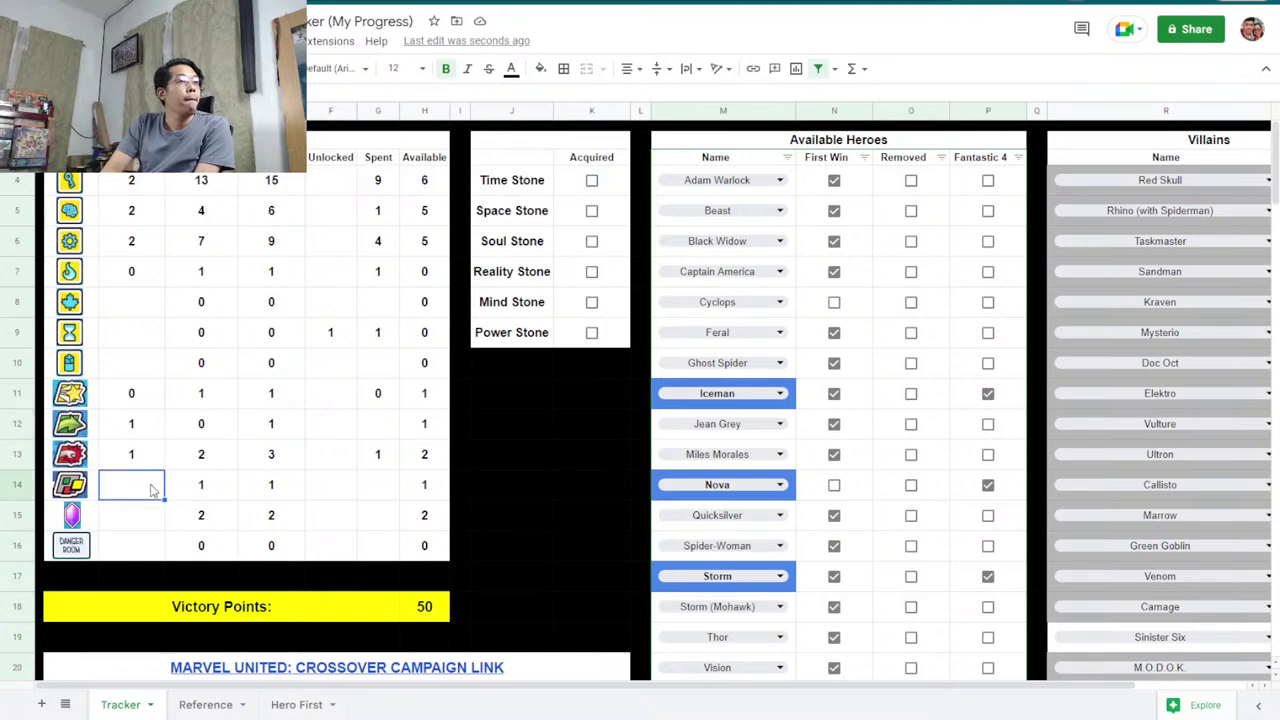
left_click(142, 433)
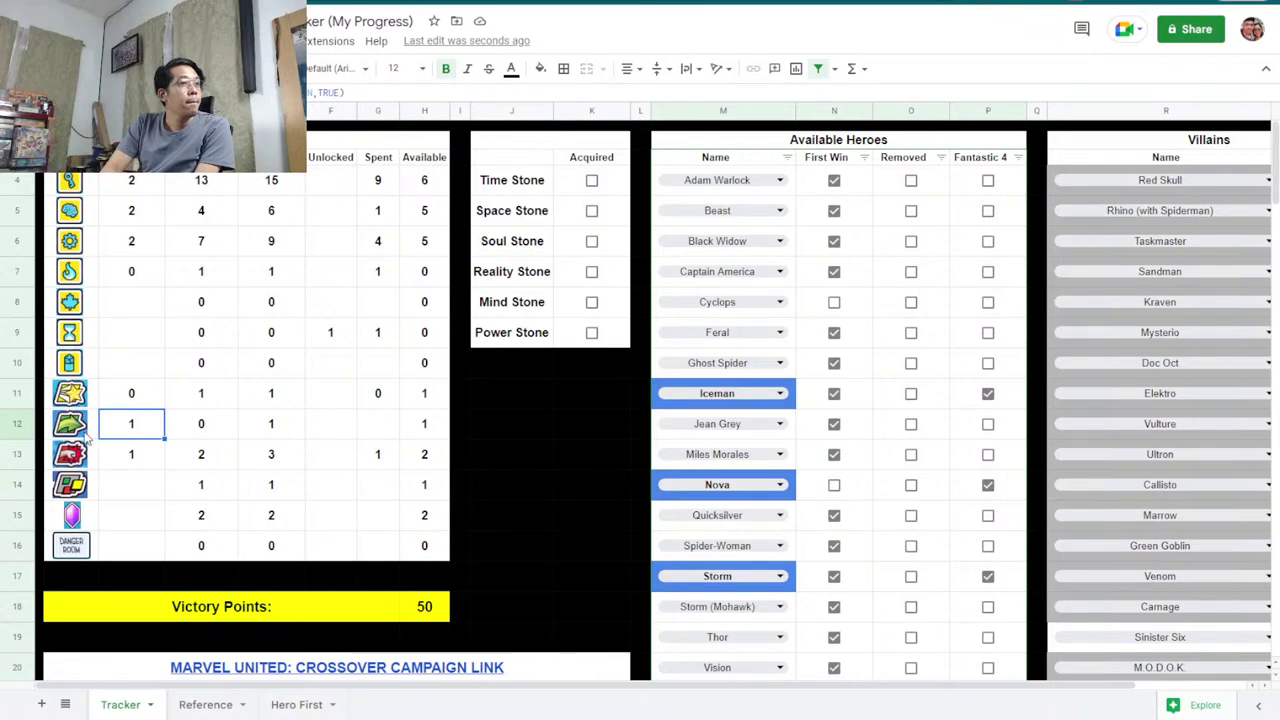
left_click(94, 438)
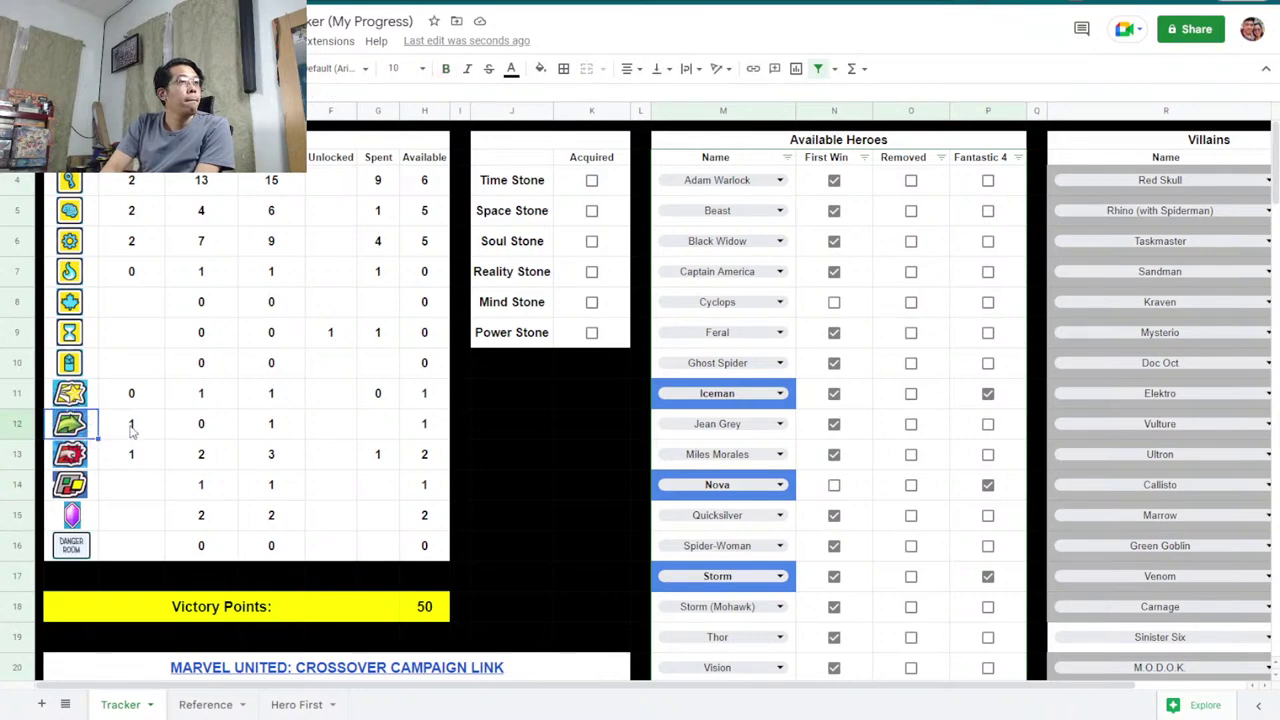
left_click(132, 430)
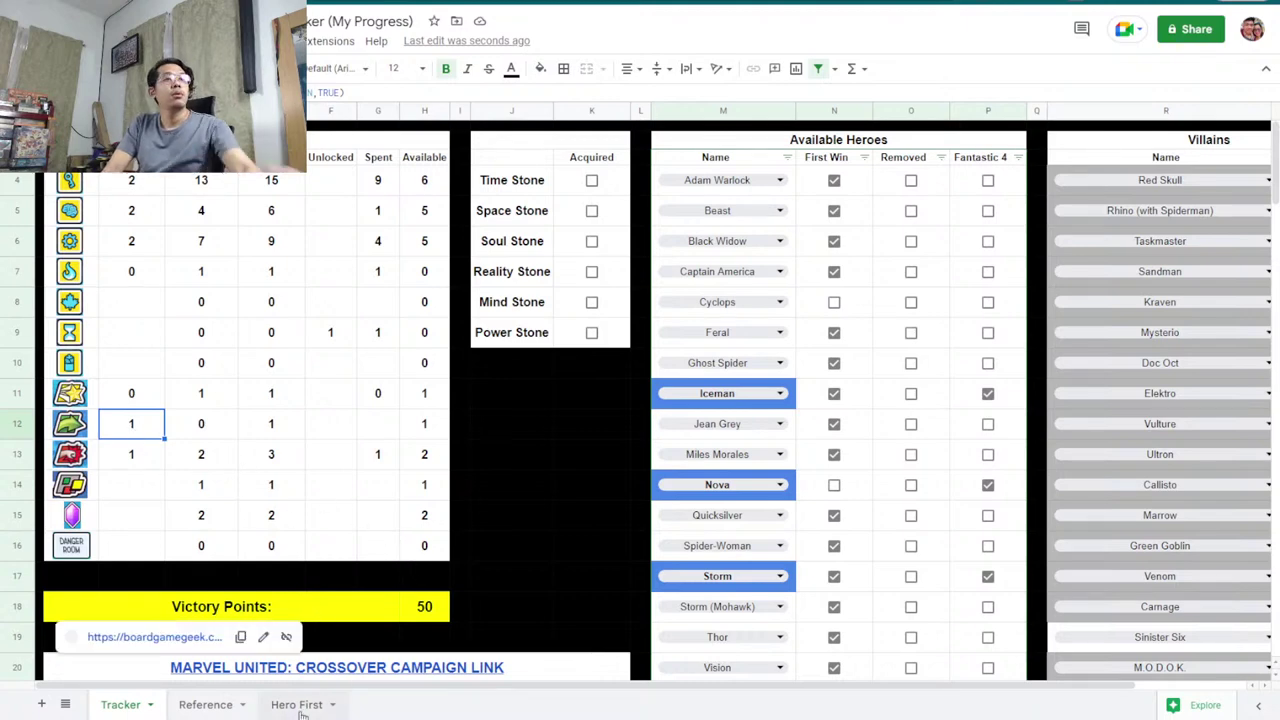
left_click(141, 463)
left_click(141, 441)
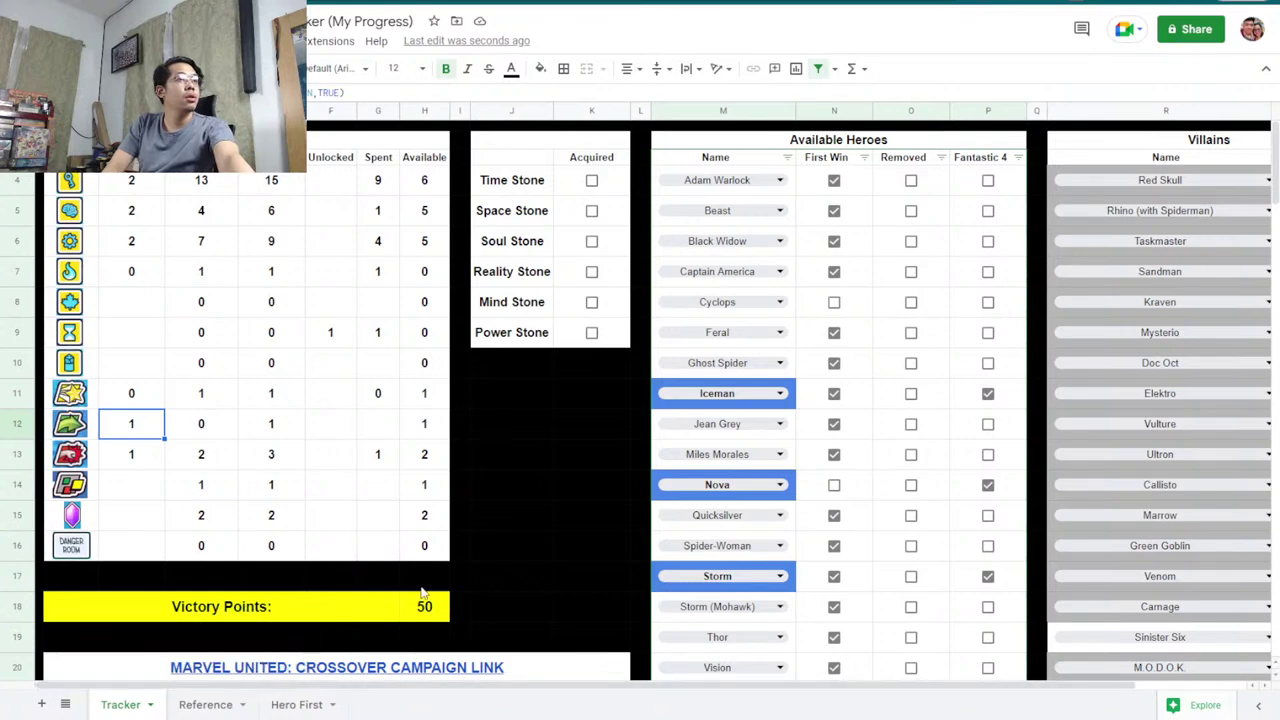
Look up Storm's row on the Hero First sheet and change the COUNTIFS hero reference in Tracker cell C12 to 'Hero First'!$A$17.
left_click(302, 704)
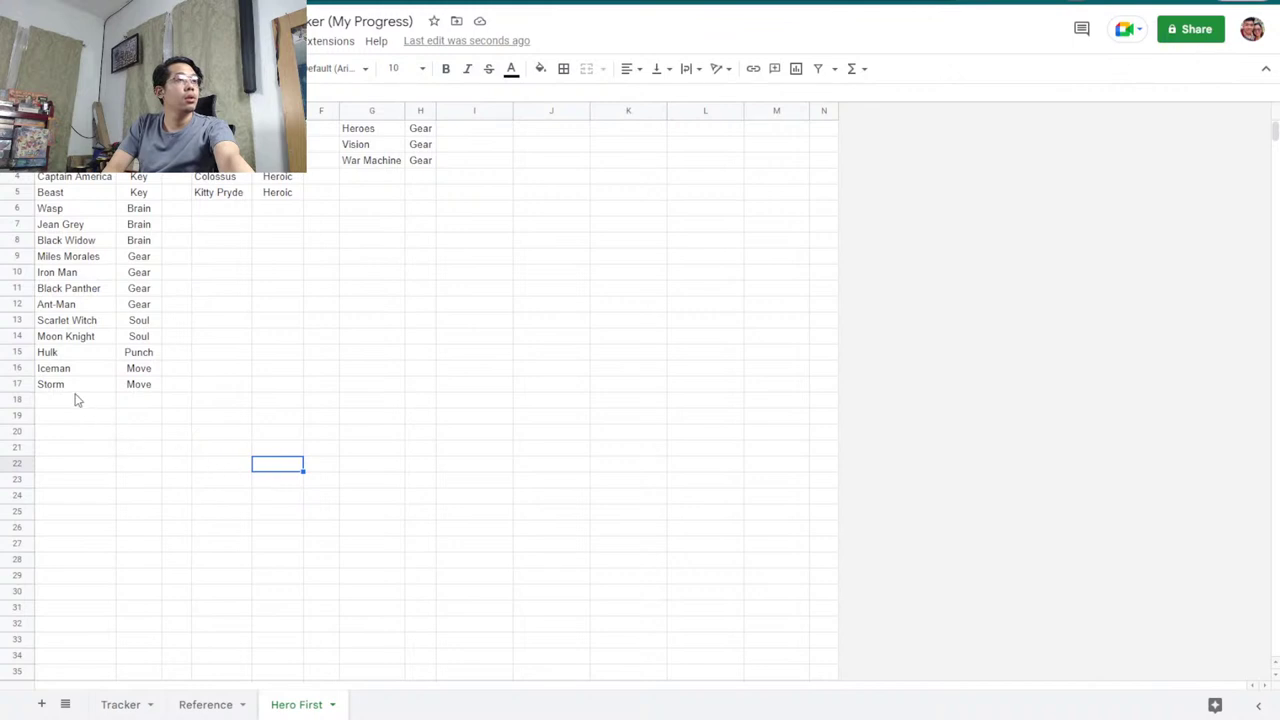
left_click(131, 707)
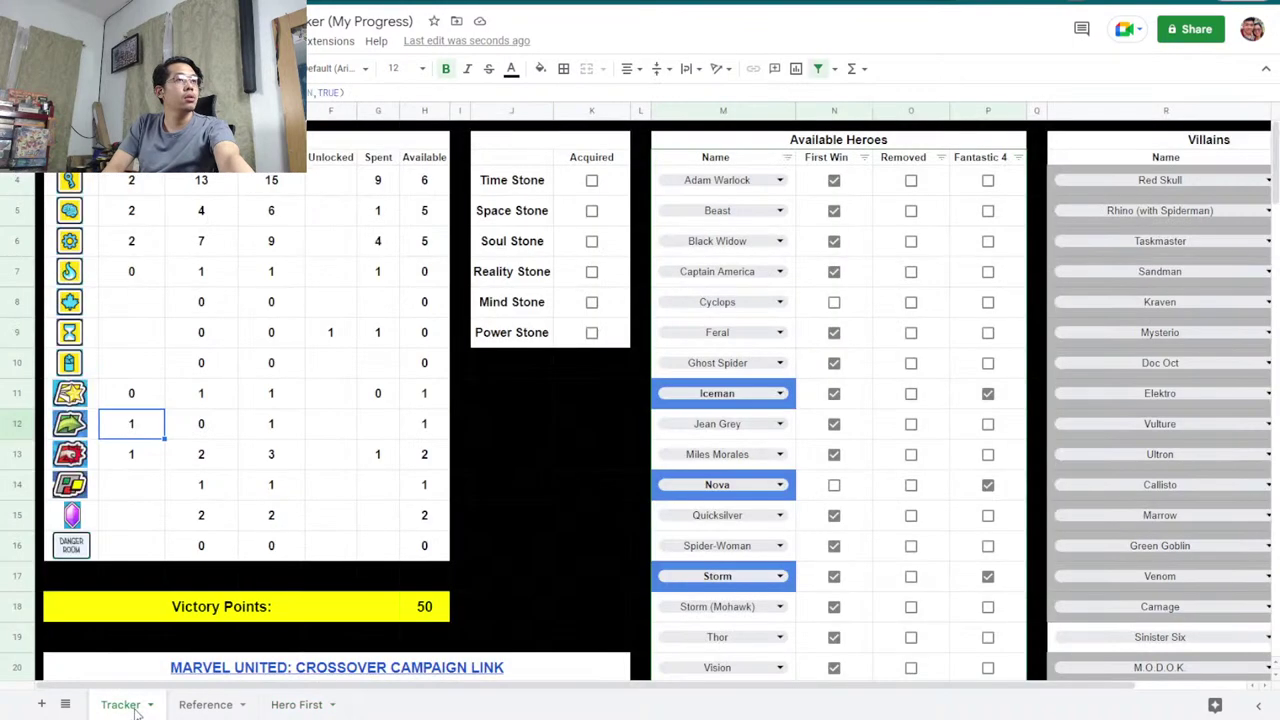
double_click(142, 428)
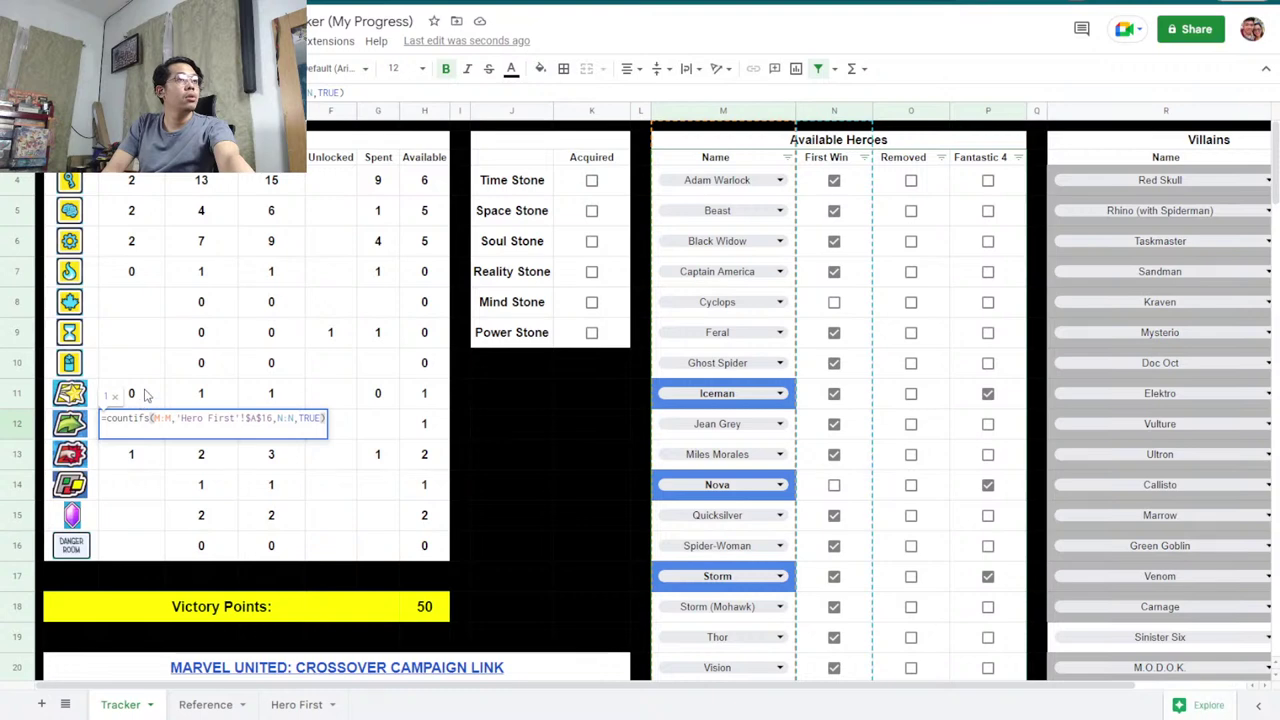
left_click(146, 396)
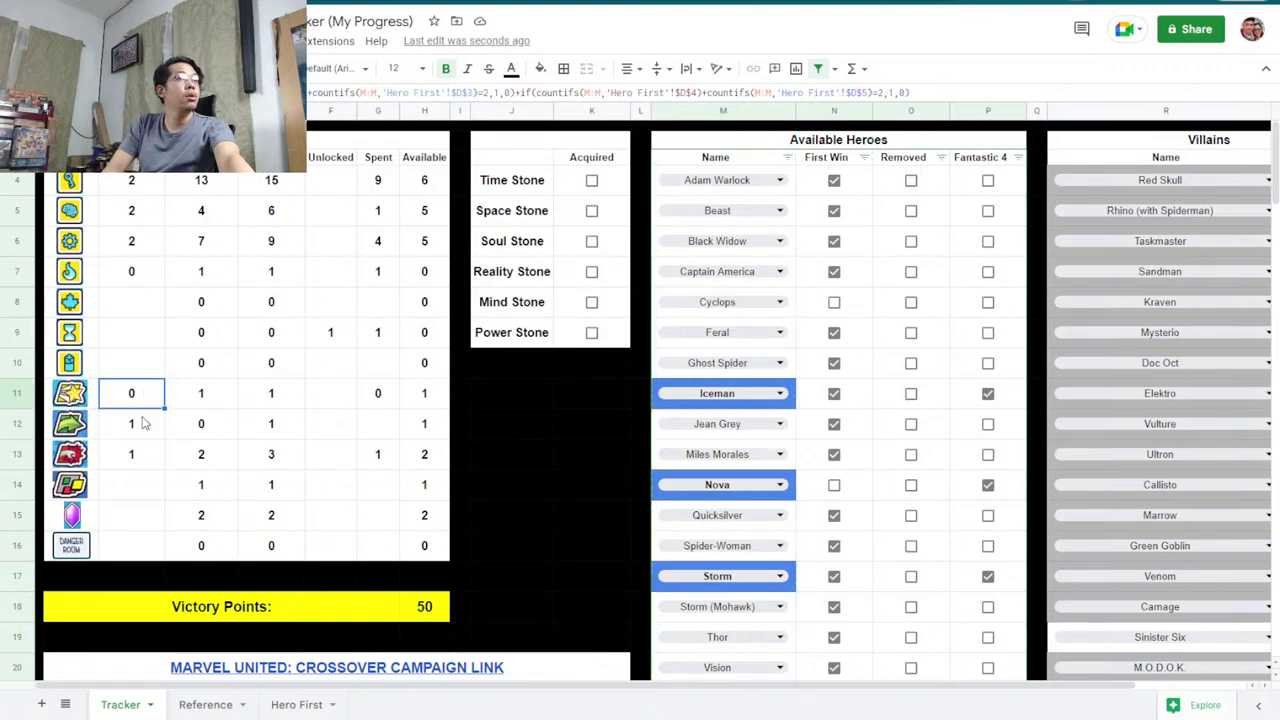
double_click(142, 423)
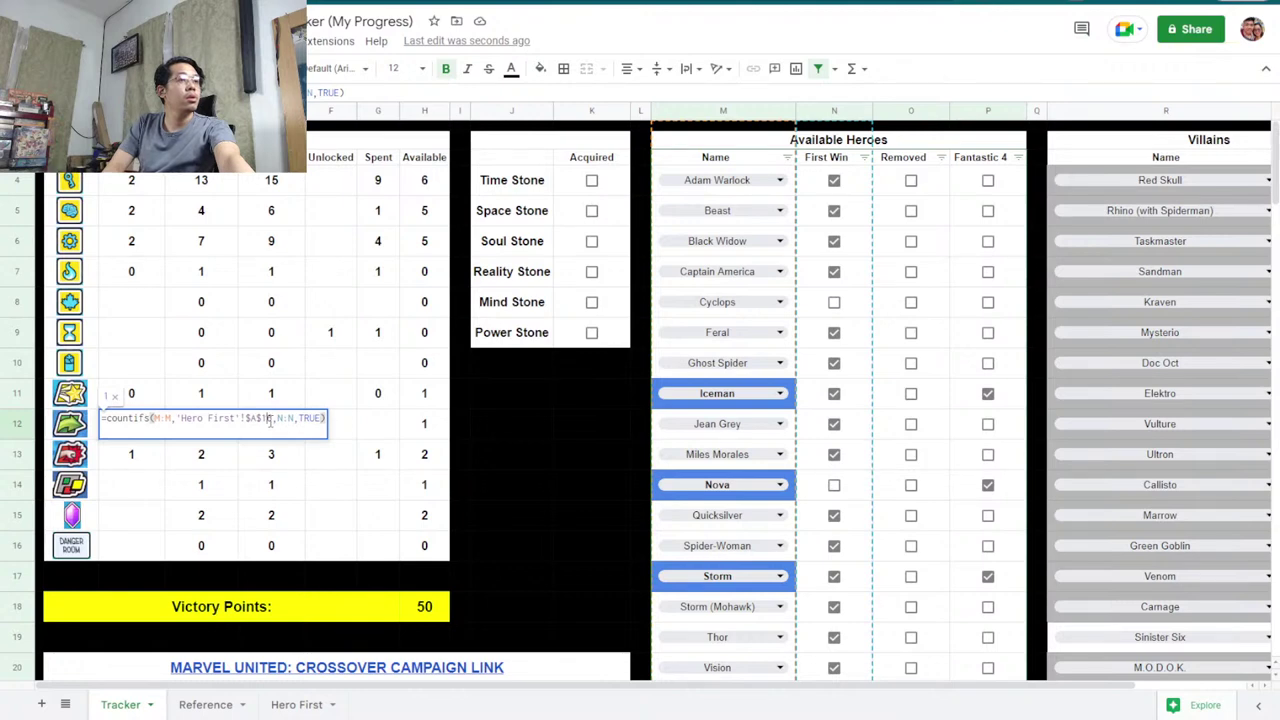
left_click(270, 420)
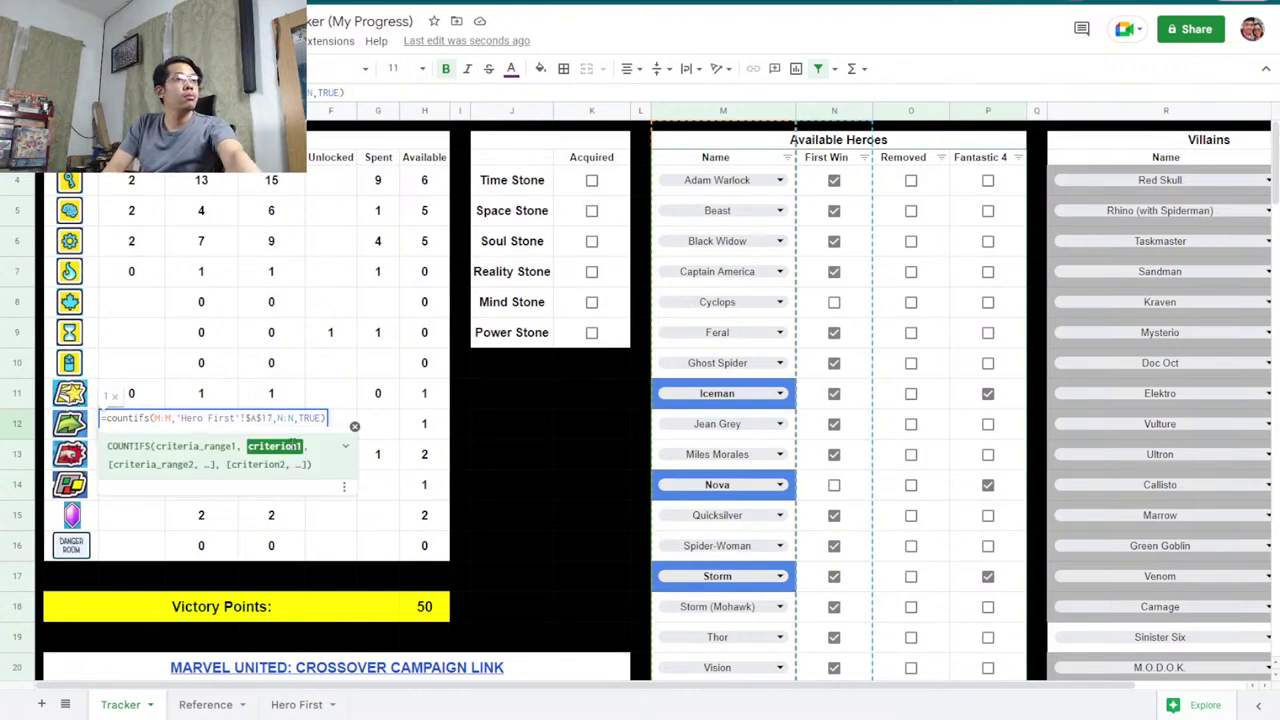
key("Return")
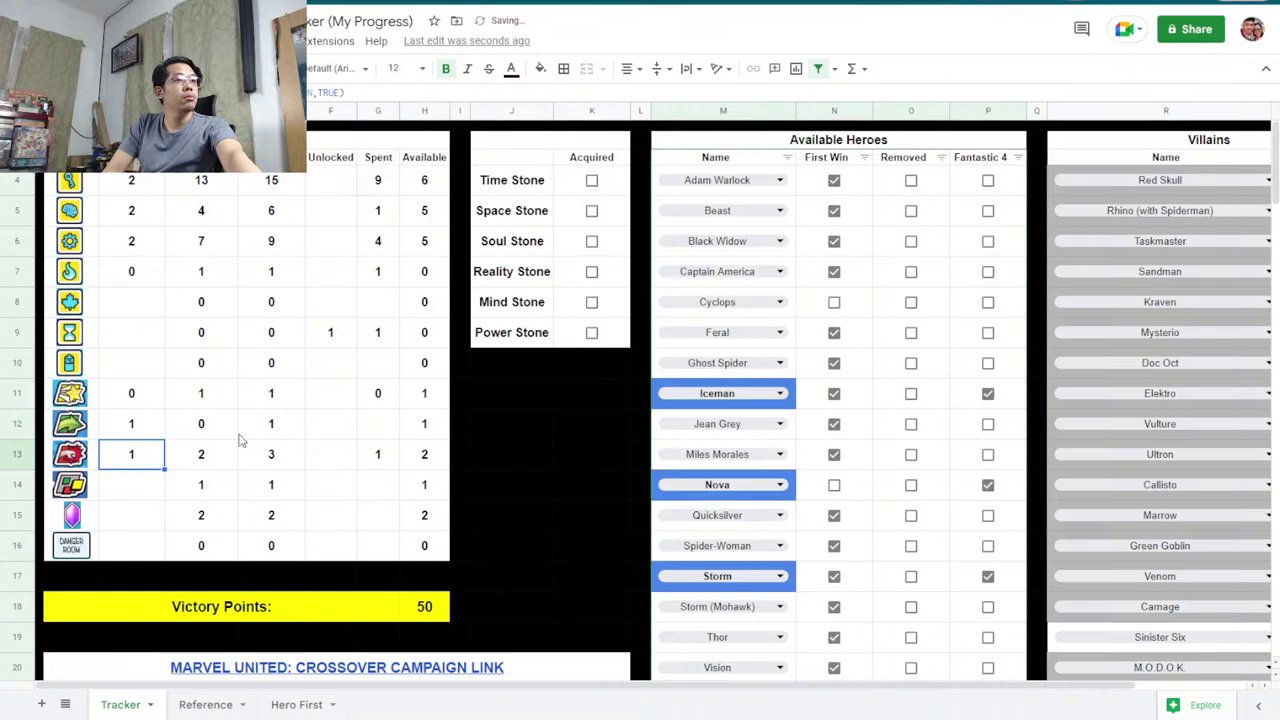
Toggle Storm's First Win checkbox off and on to test the Move token count in C12.
left_click(141, 428)
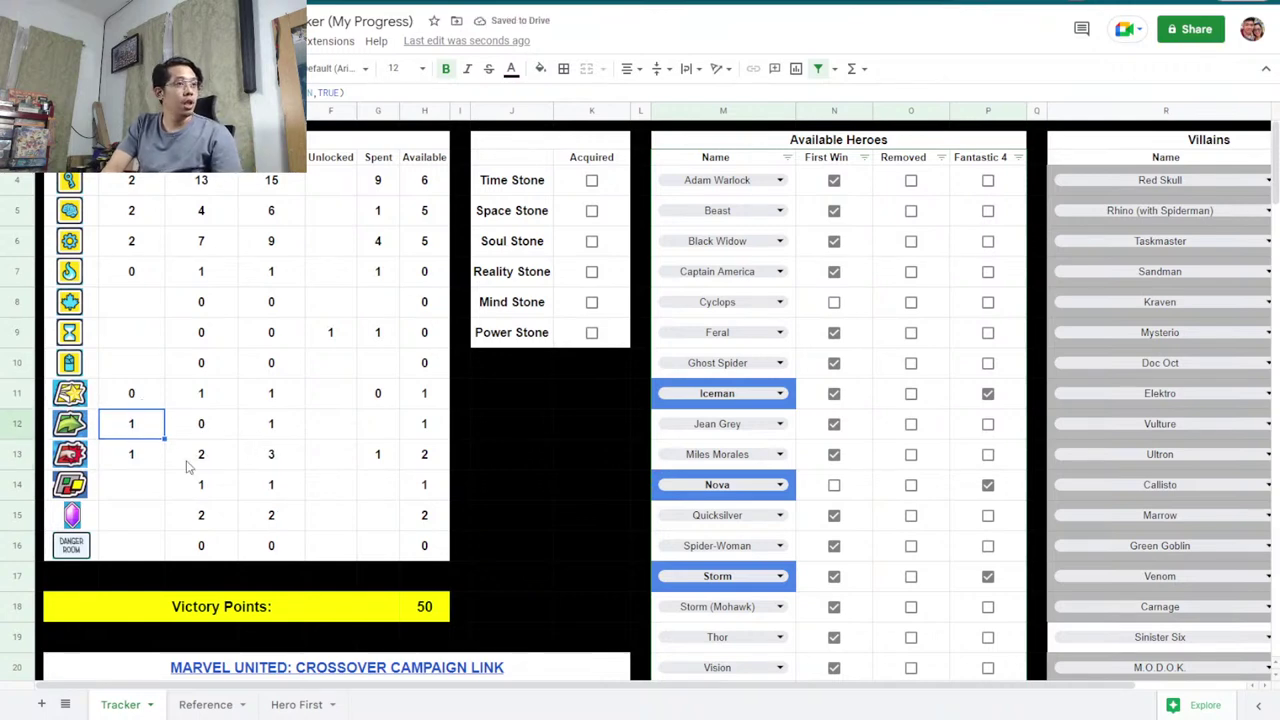
left_click(323, 436)
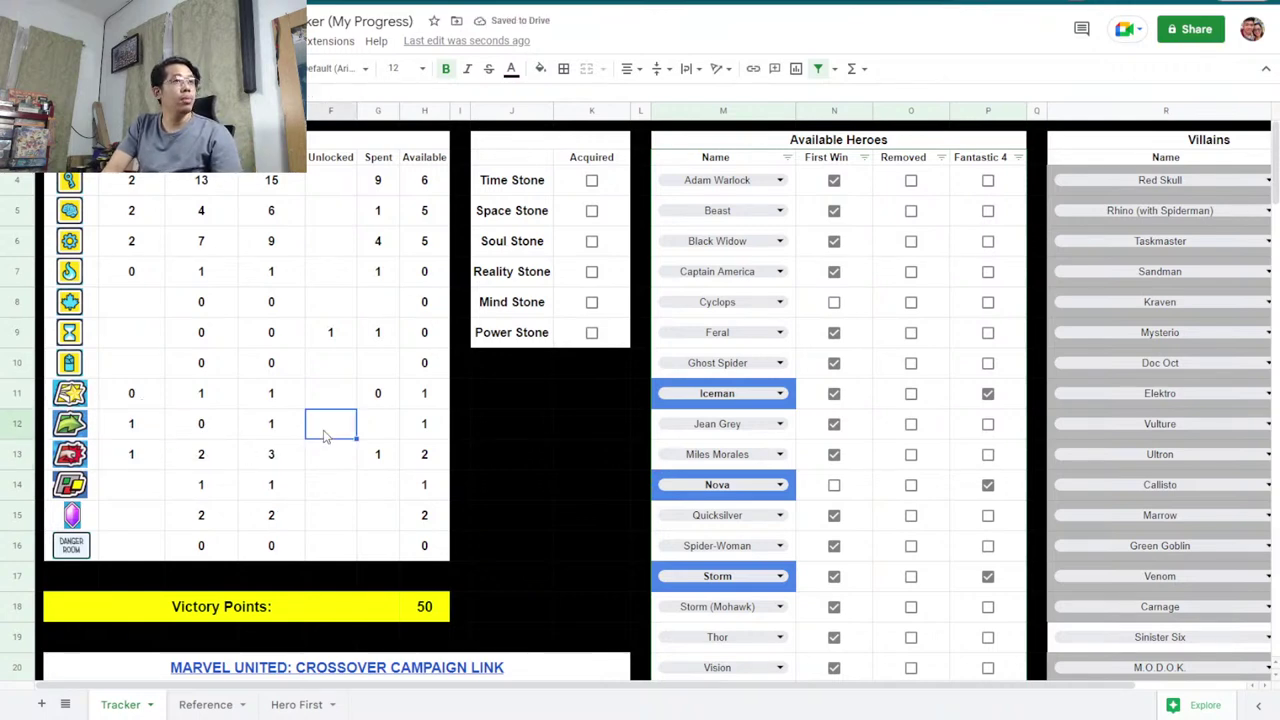
left_click(291, 436)
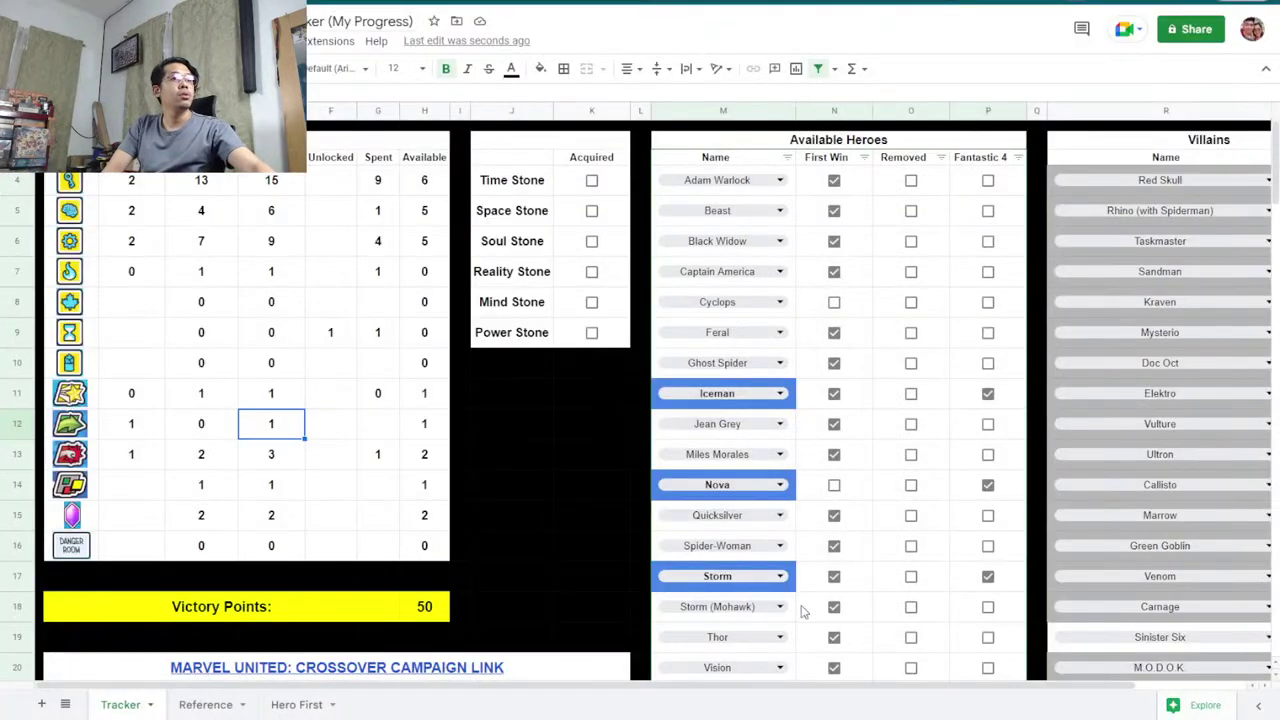
left_click(834, 577)
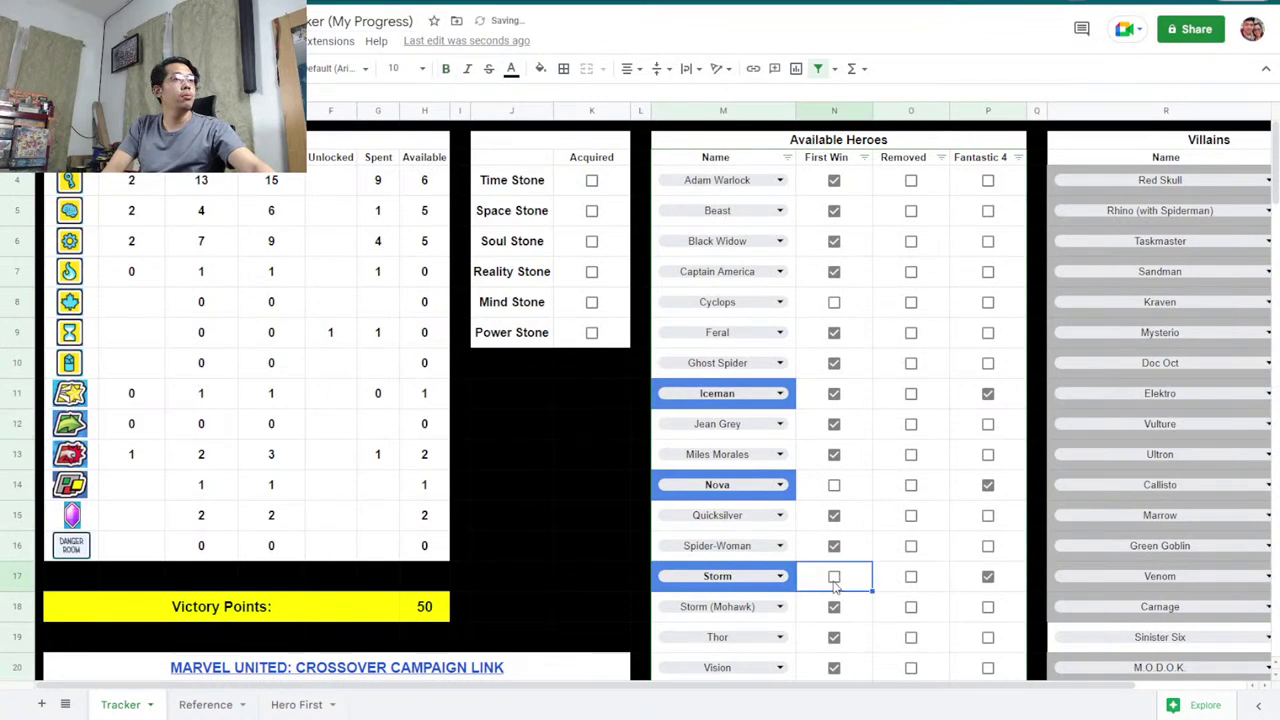
left_click(834, 578)
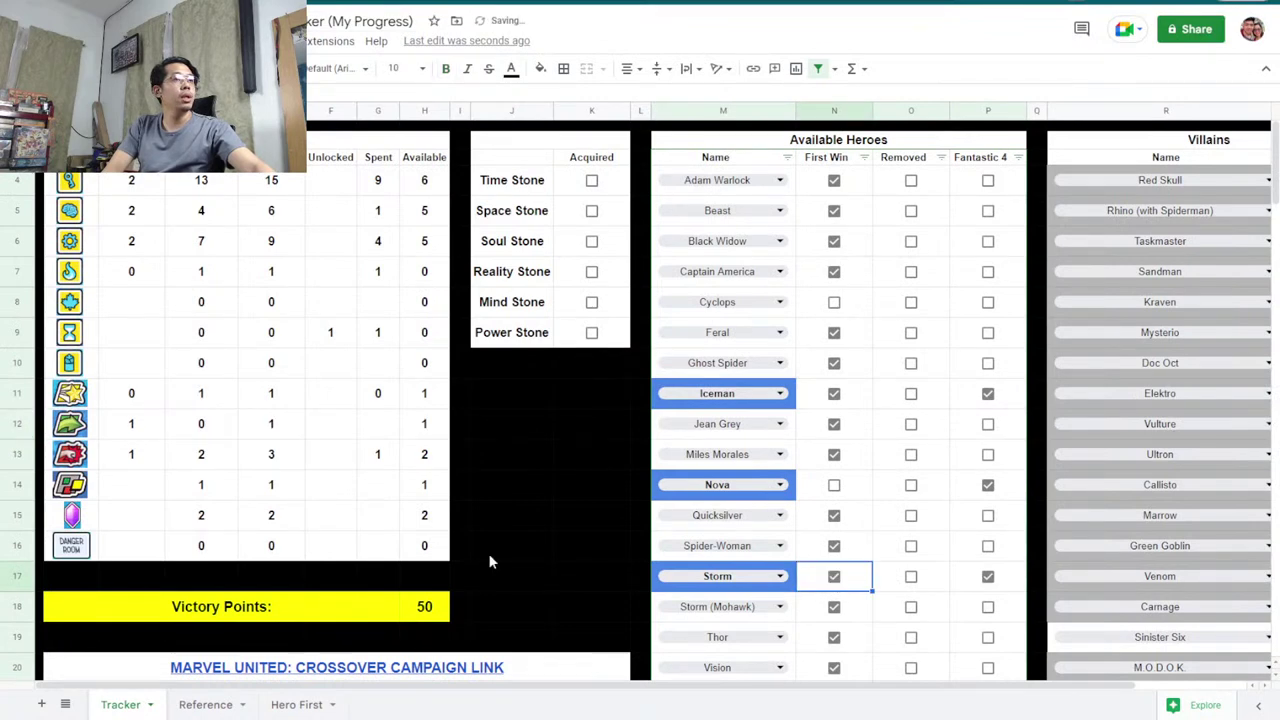
left_click(155, 521)
left_click(140, 426)
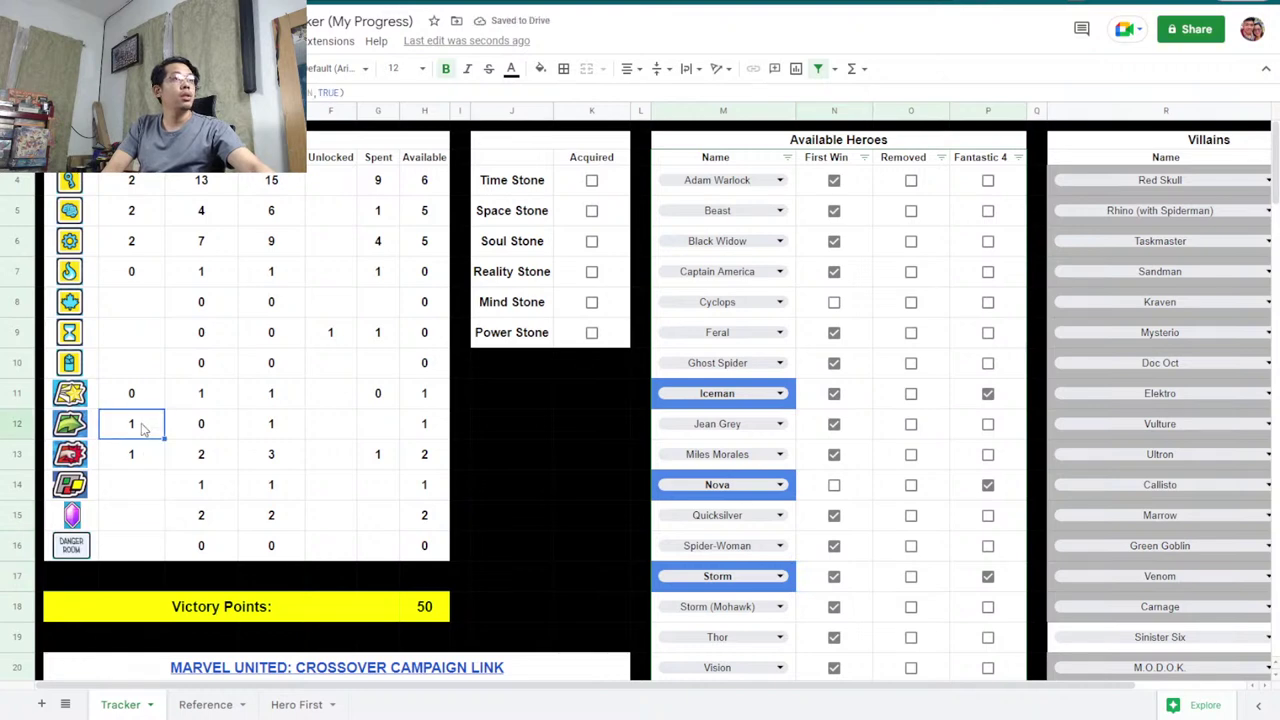
left_click(834, 578)
left_click(834, 578)
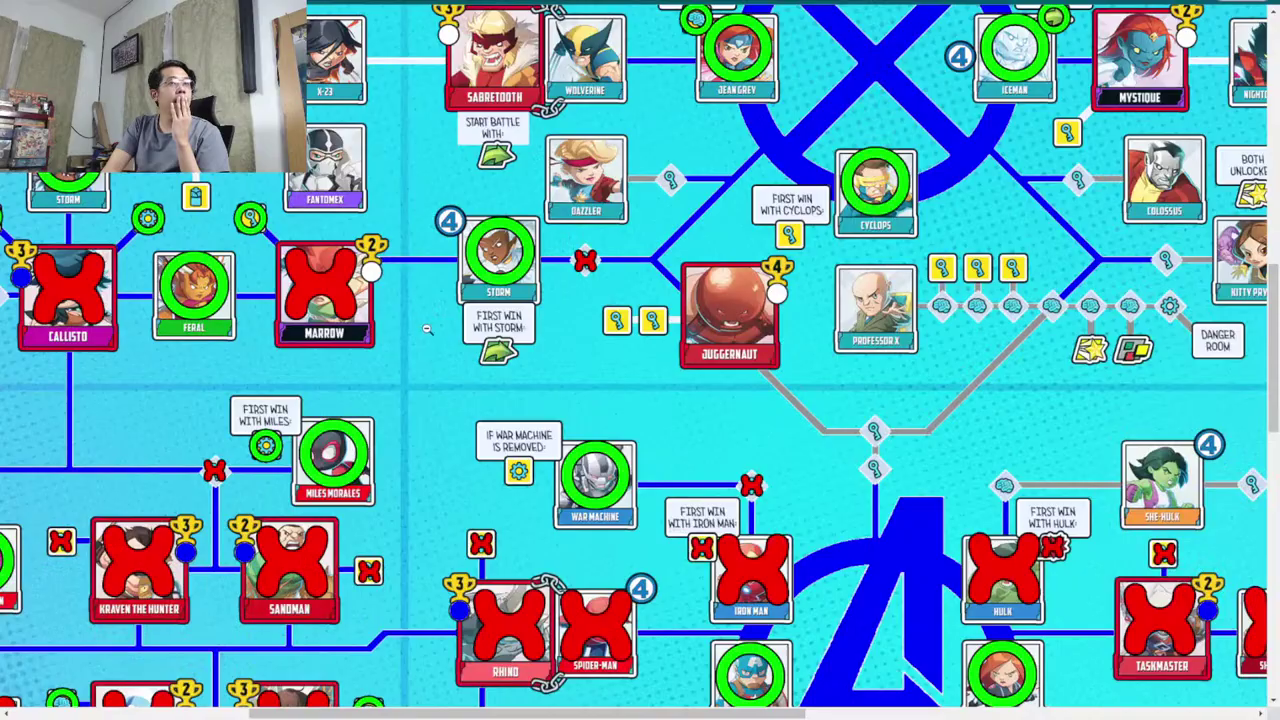
Switch to the campaign map and examine its first-win rewards and token requirements around the Avengers, Spider-Man and X-Men areas.
scroll(838, 500, "down", 3)
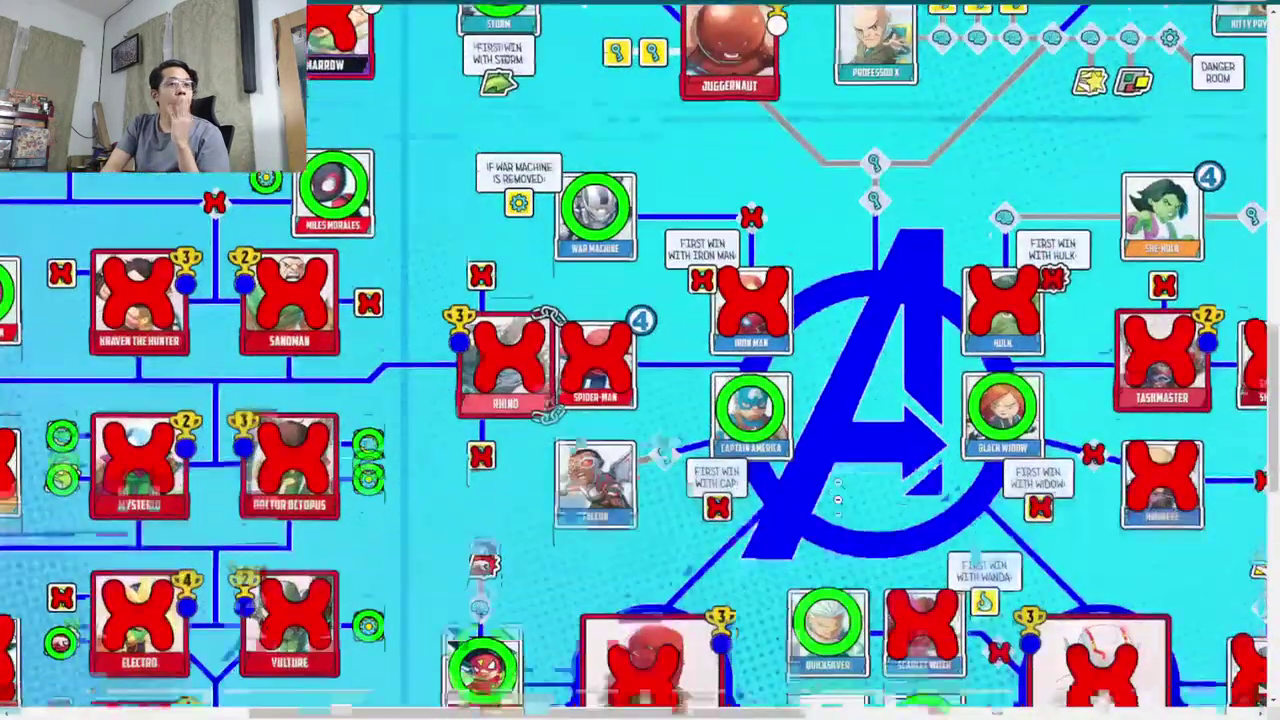
scroll(833, 526, "down", 4)
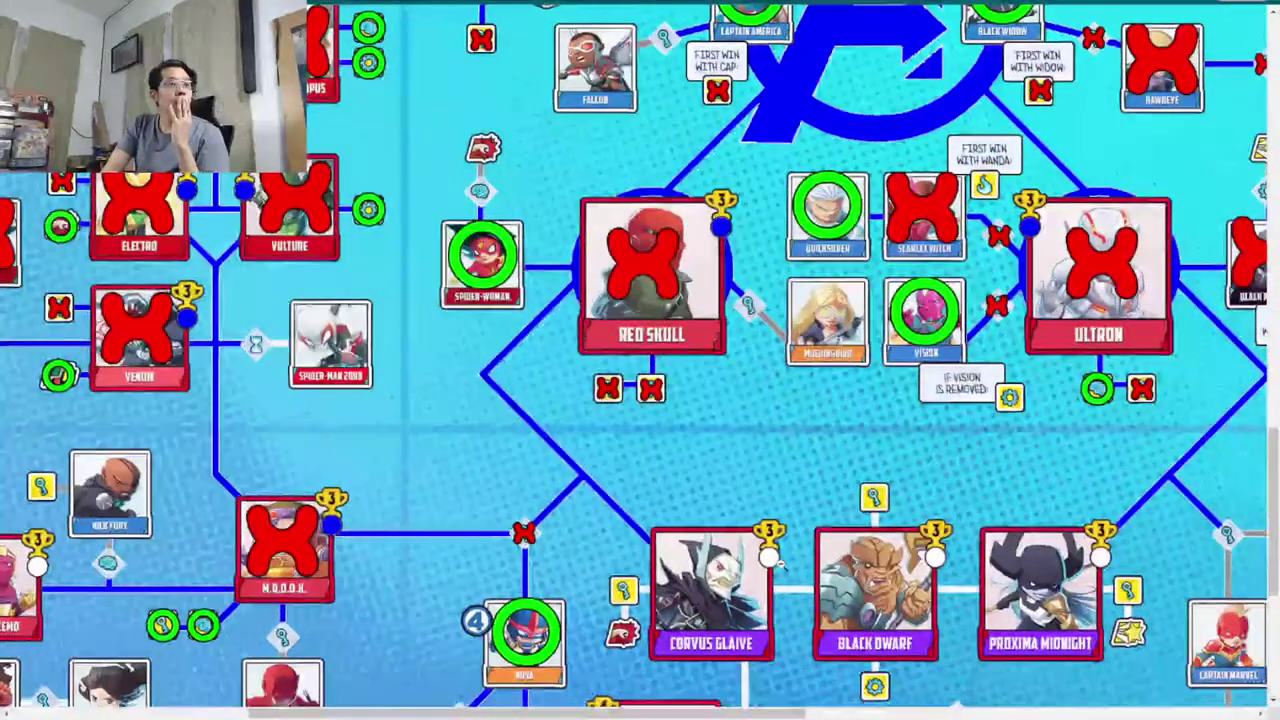
scroll(551, 651, "up", 2)
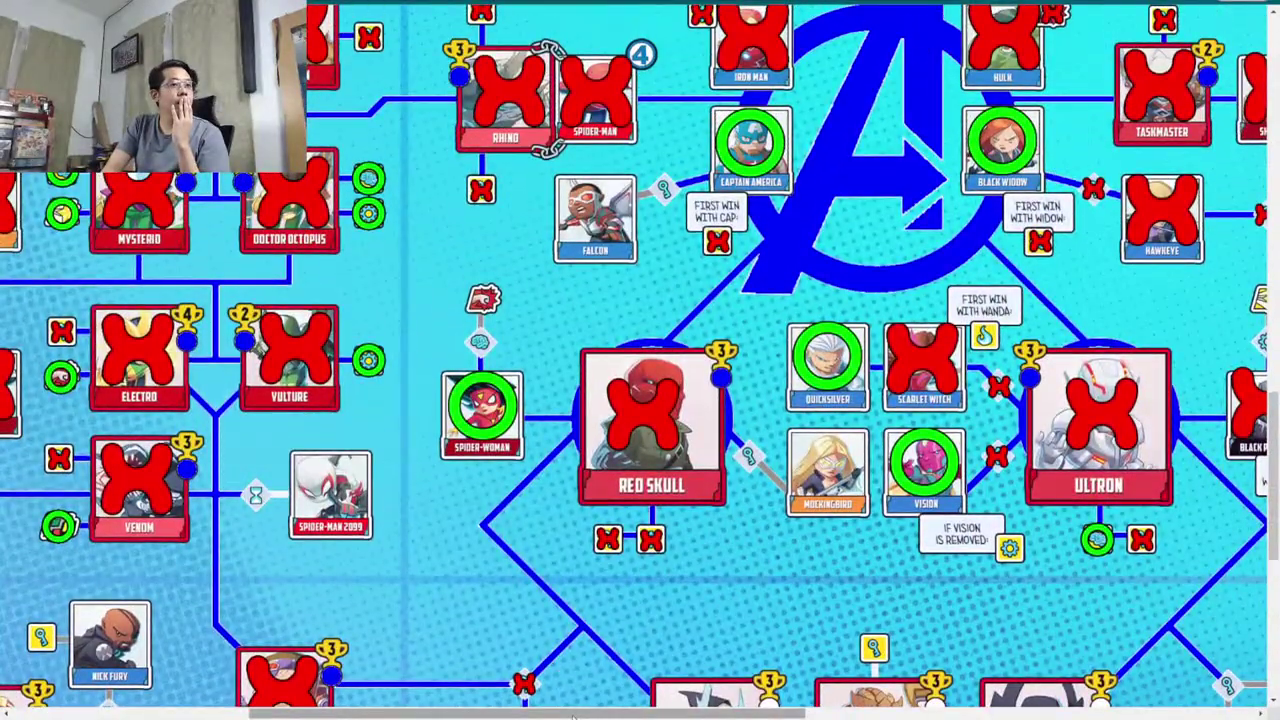
left_click_drag(576, 714, 240, 714)
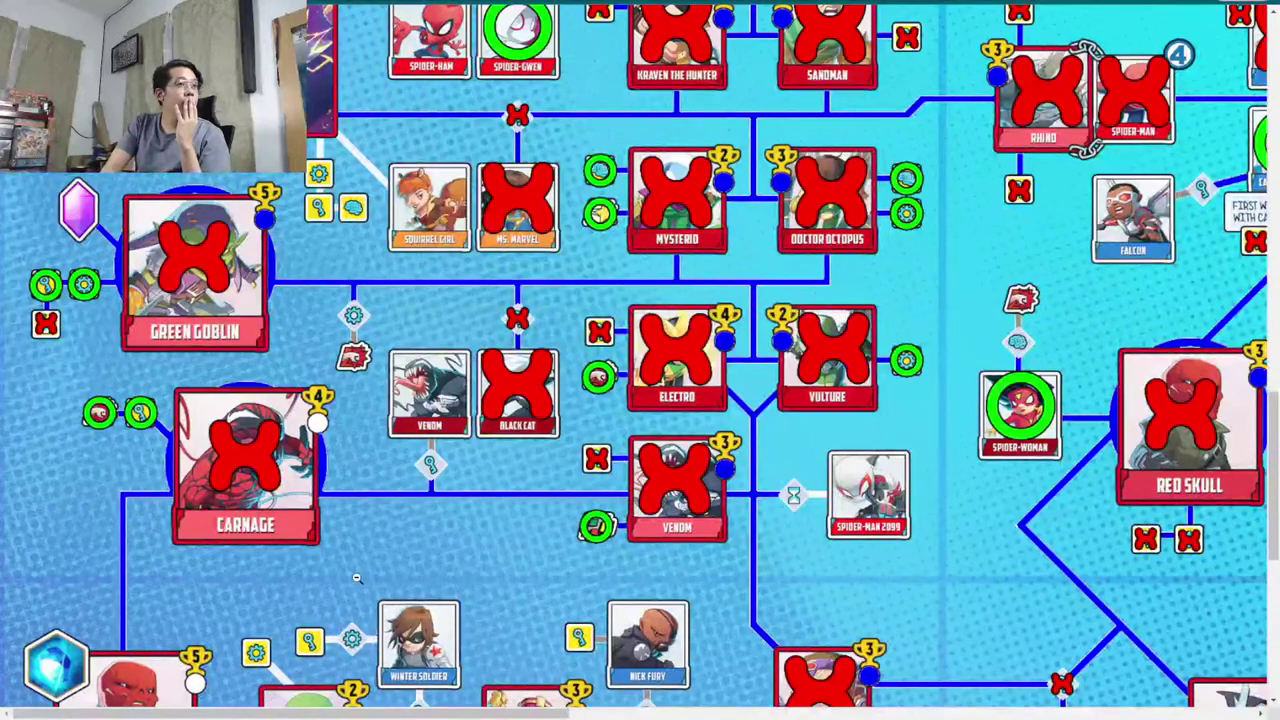
scroll(470, 546, "up", 5)
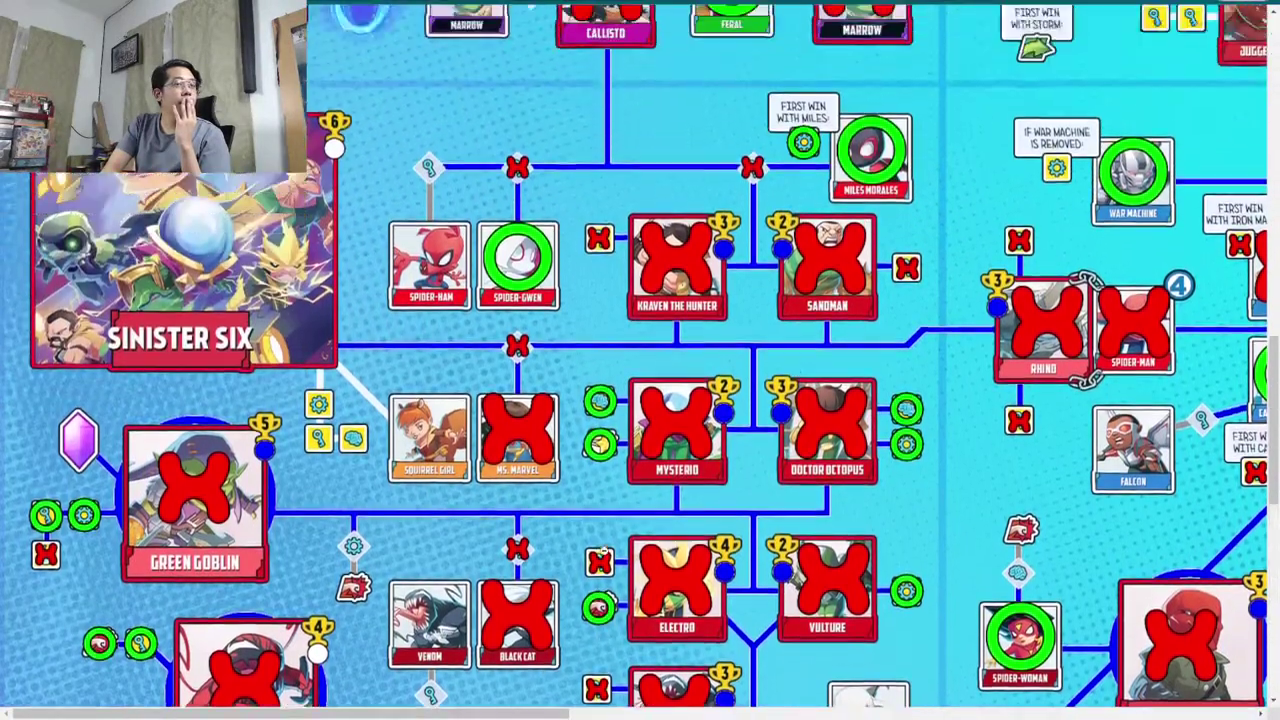
scroll(470, 546, "up", 3)
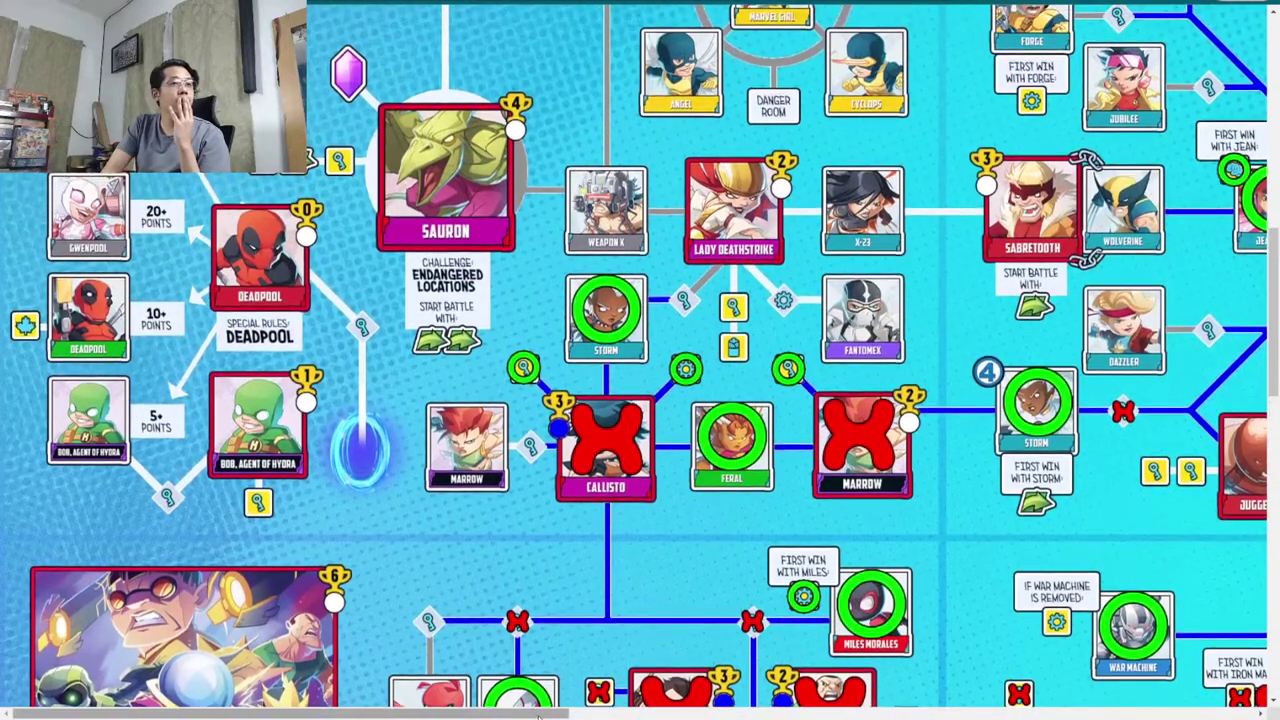
left_click_drag(560, 712, 834, 711)
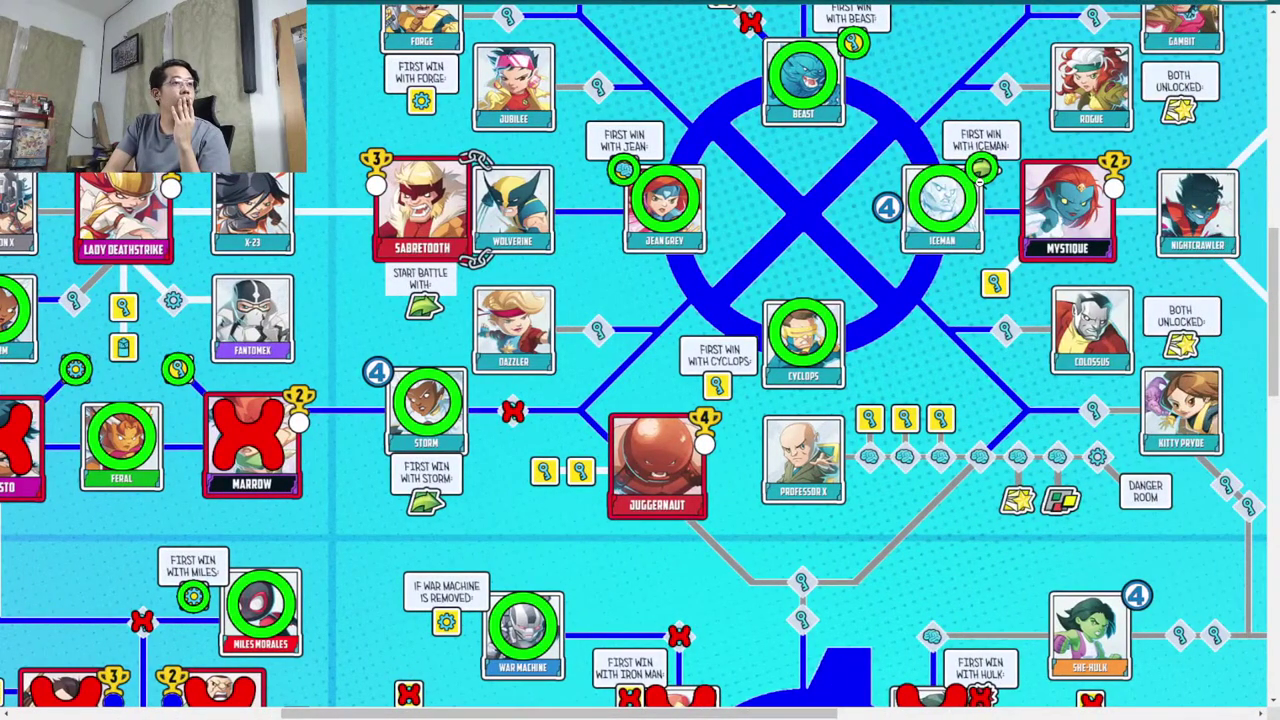
left_click_drag(498, 712, 340, 712)
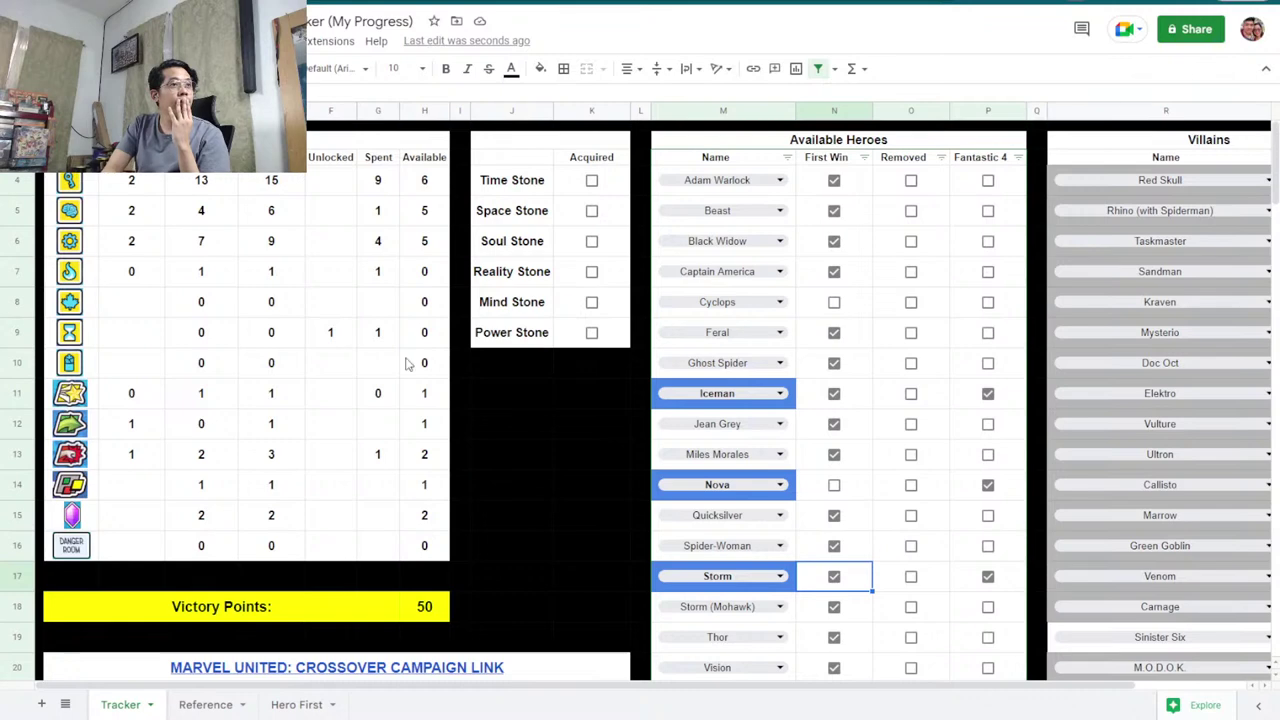
Try pasting the C11 token formula into Tracker cell C12, and undo the paste.
right_click(137, 400)
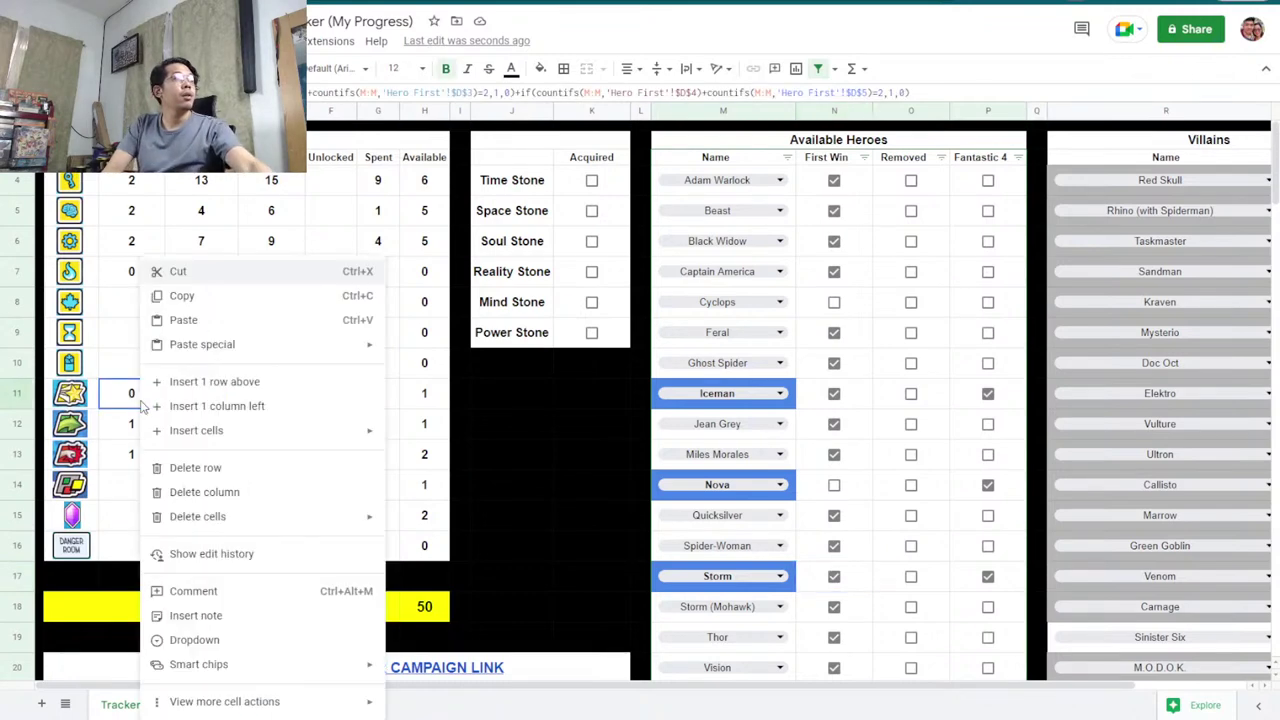
left_click(121, 403)
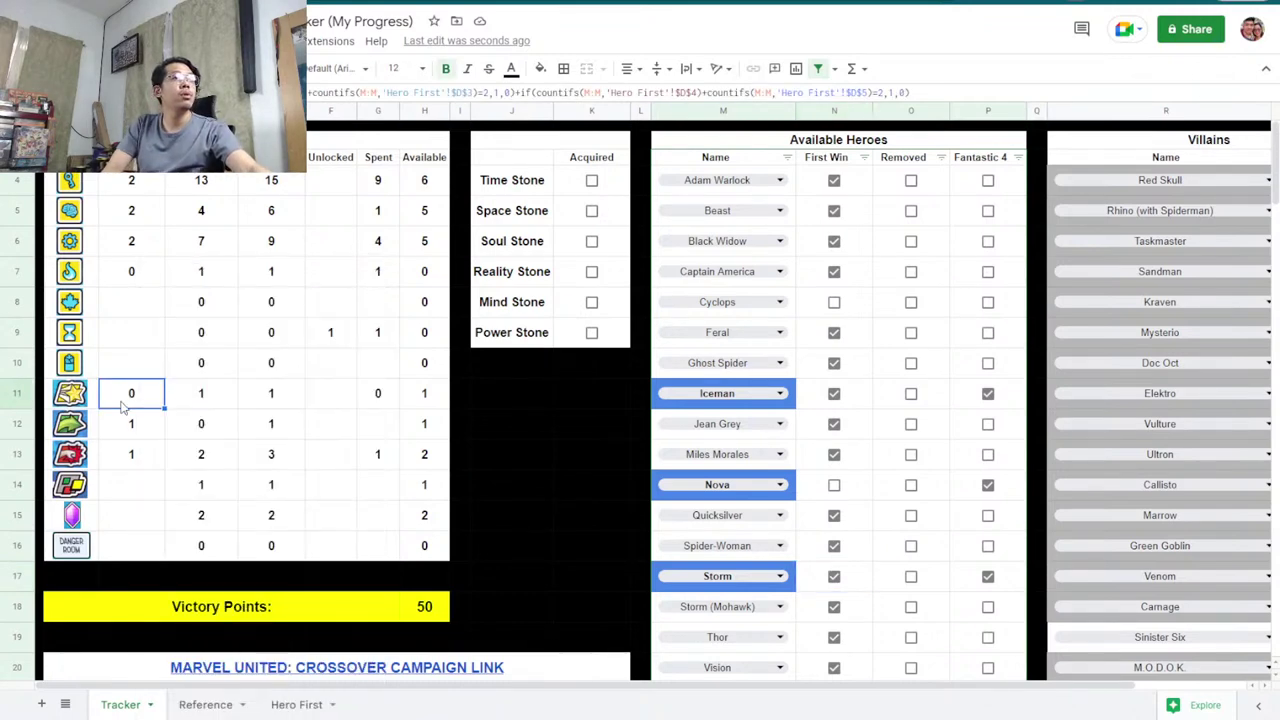
key("ctrl+c")
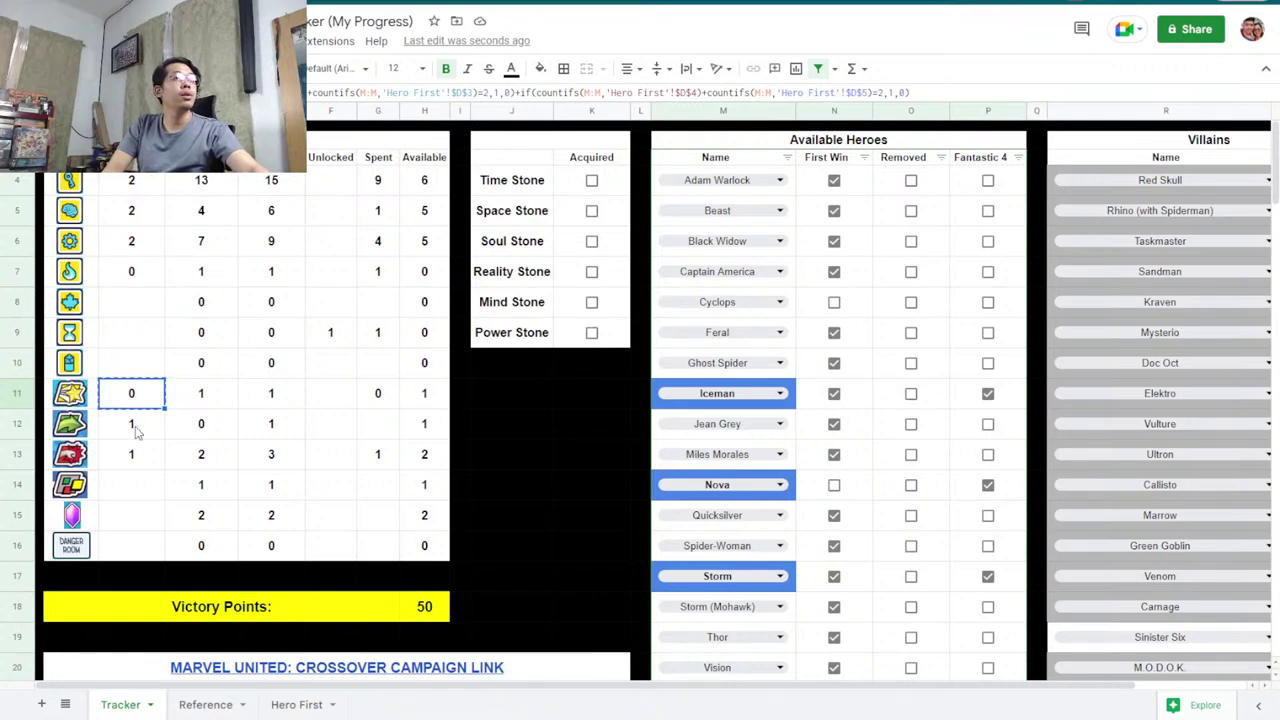
left_click(137, 430)
key("ctrl+v")
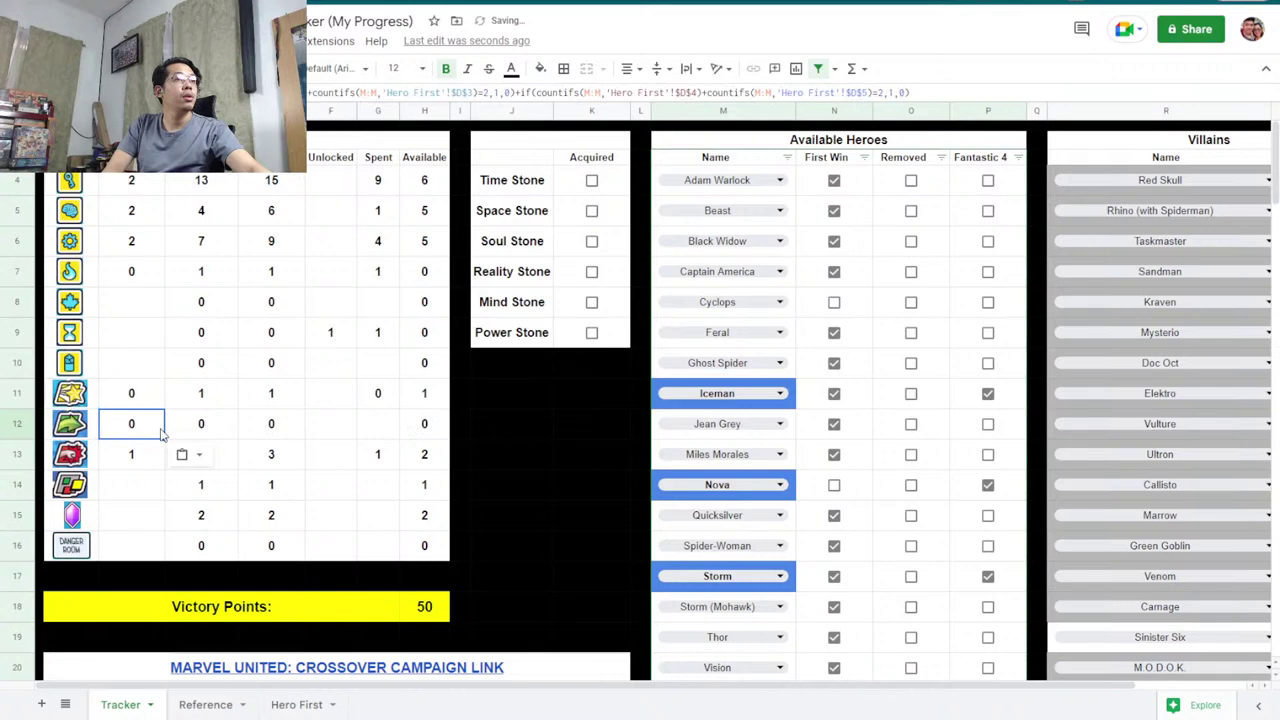
key("ctrl+z")
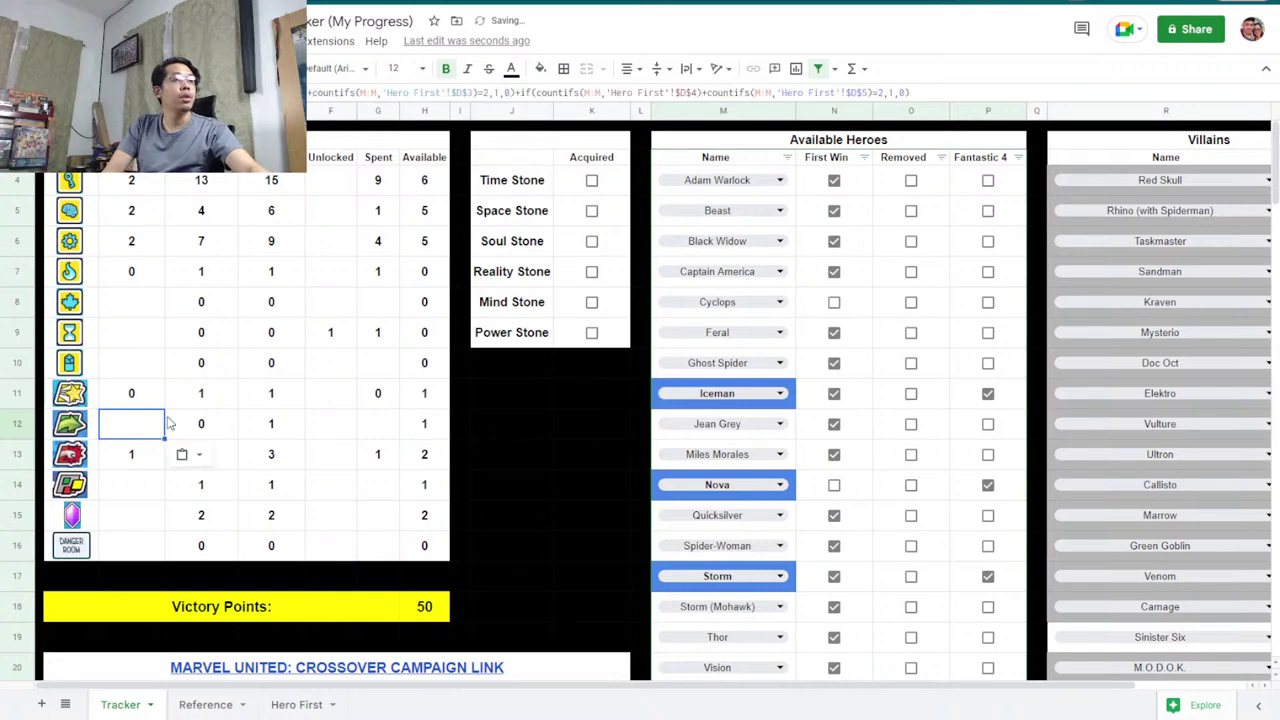
key("ctrl+z")
key("ctrl+z")
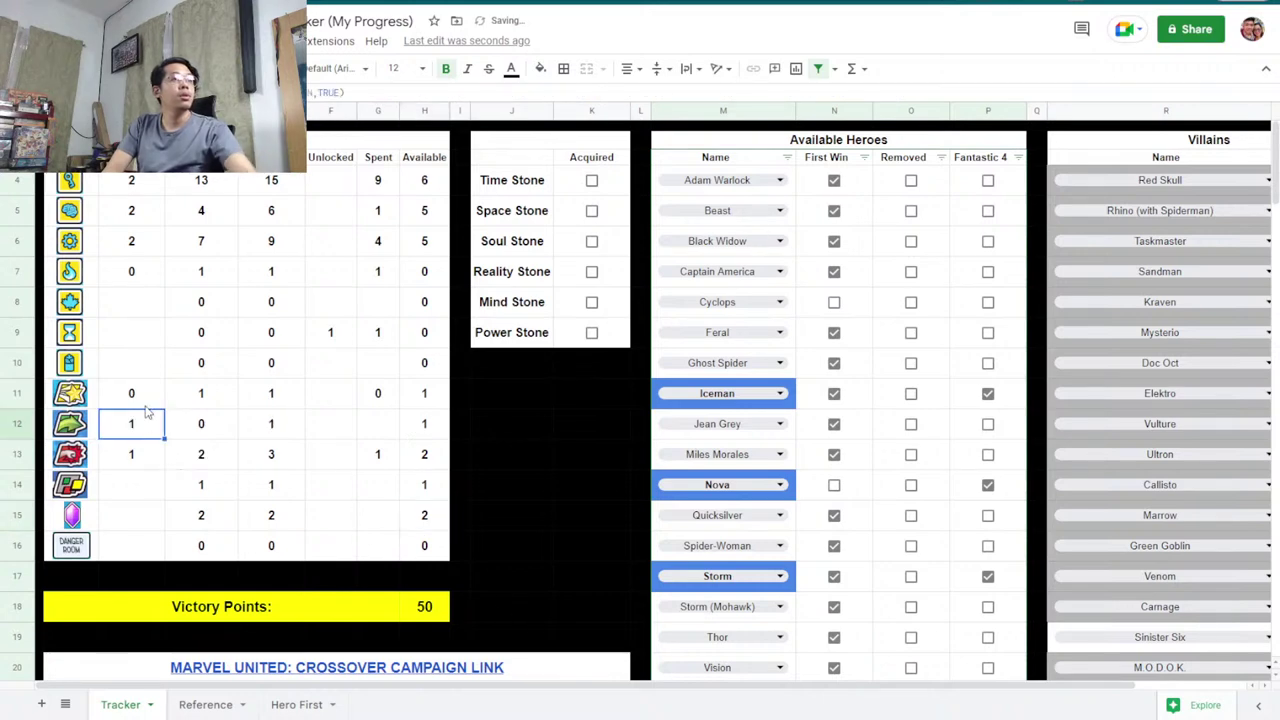
Inspect the paired-hero formula in Tracker cell C11 without changing it, and compare it with C12.
left_click(147, 399)
key("Return")
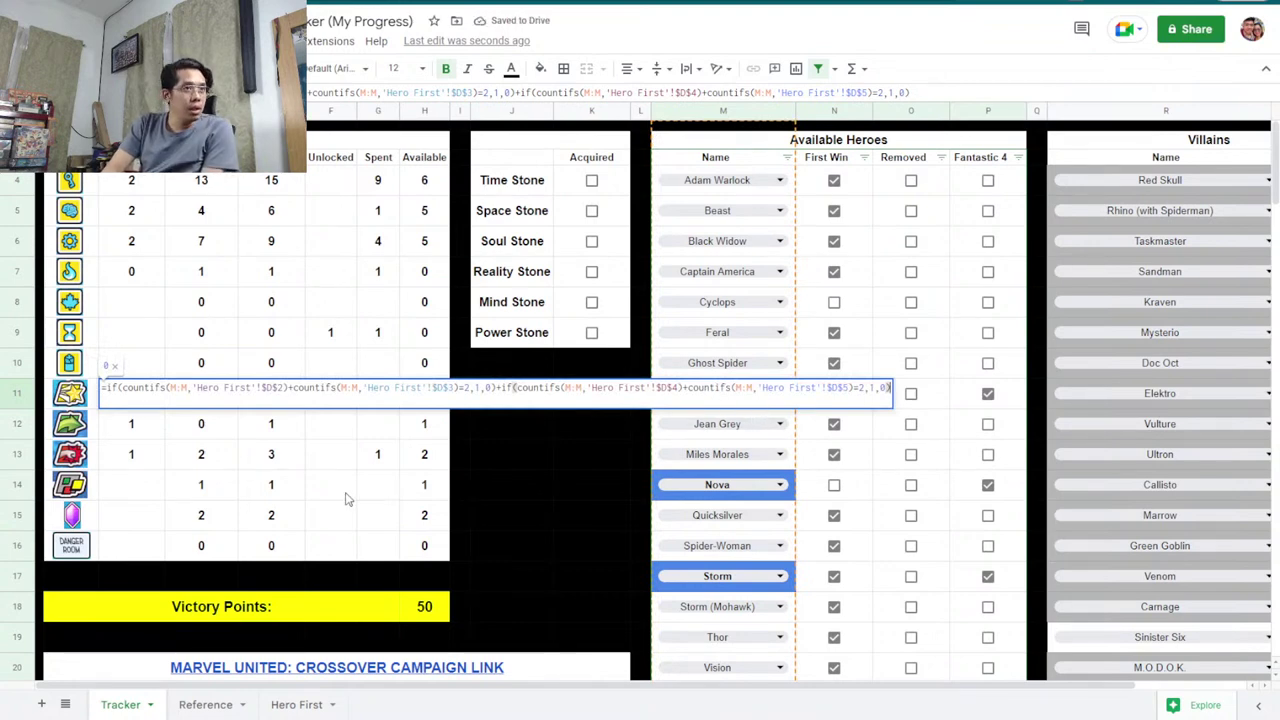
left_click(345, 498)
left_click(155, 433)
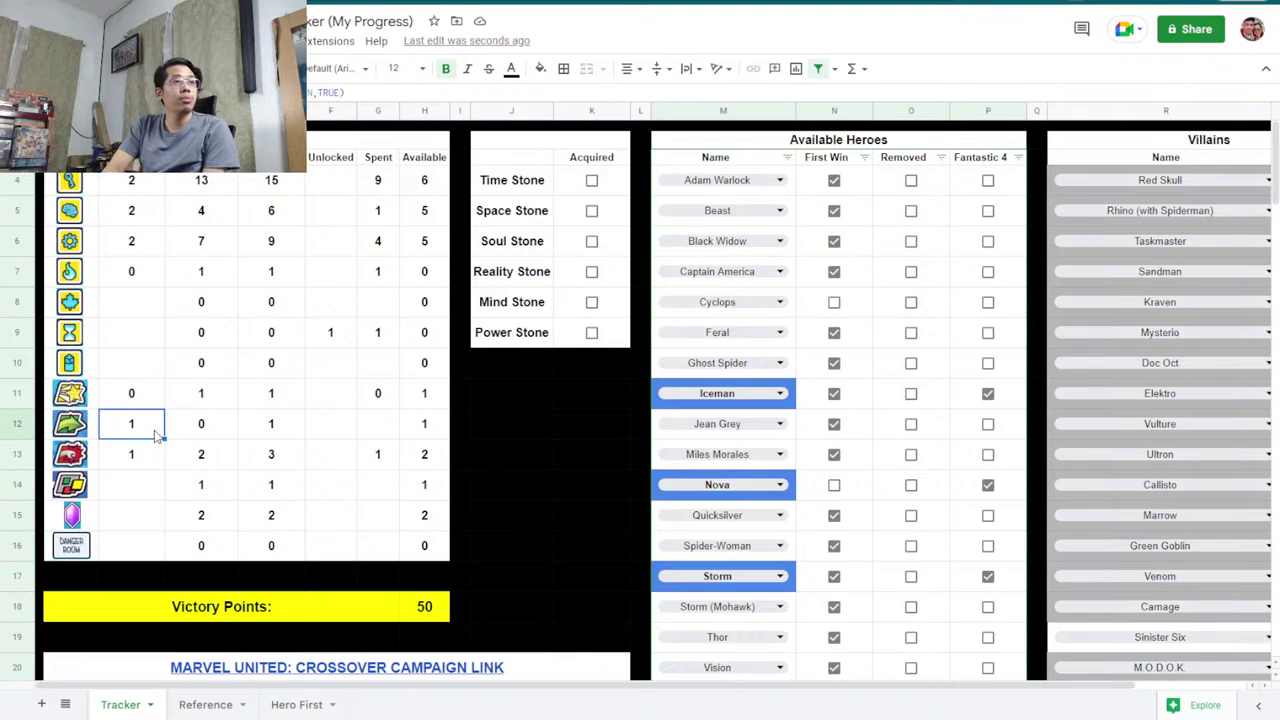
Enter 1 in the Unlocked column for the Move token, cell F12.
left_click(333, 428)
type("1")
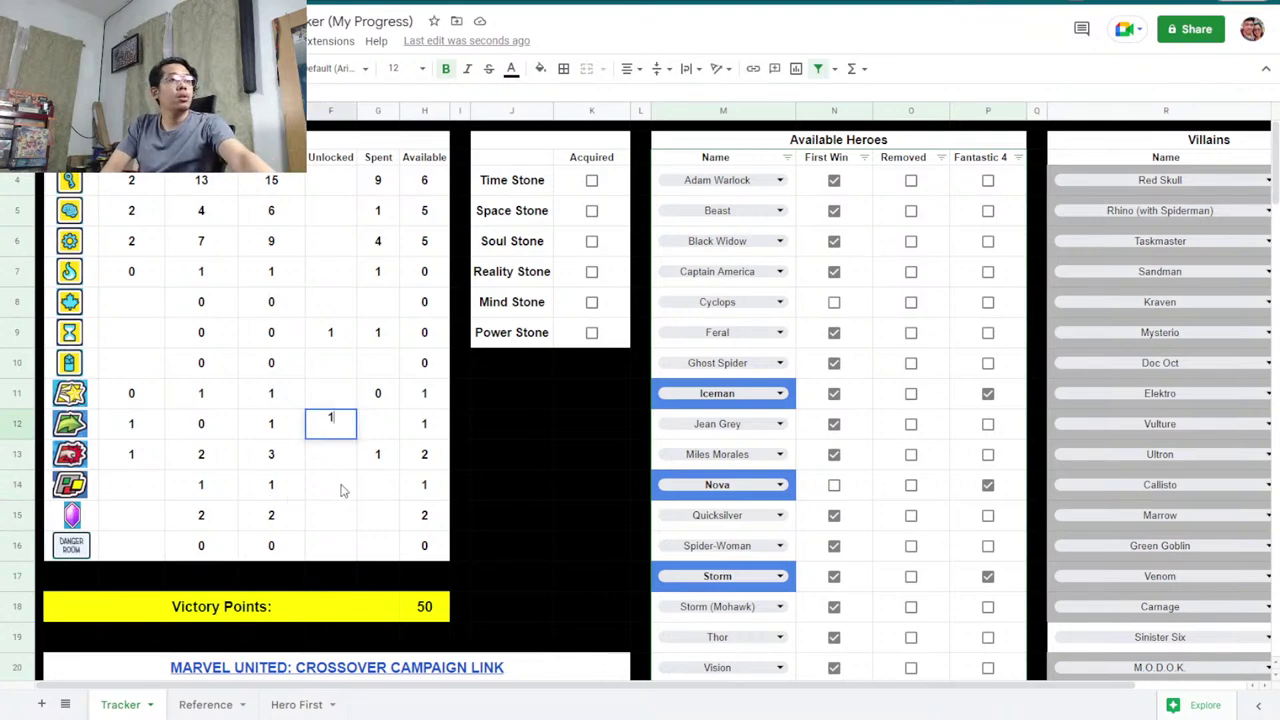
left_click(343, 488)
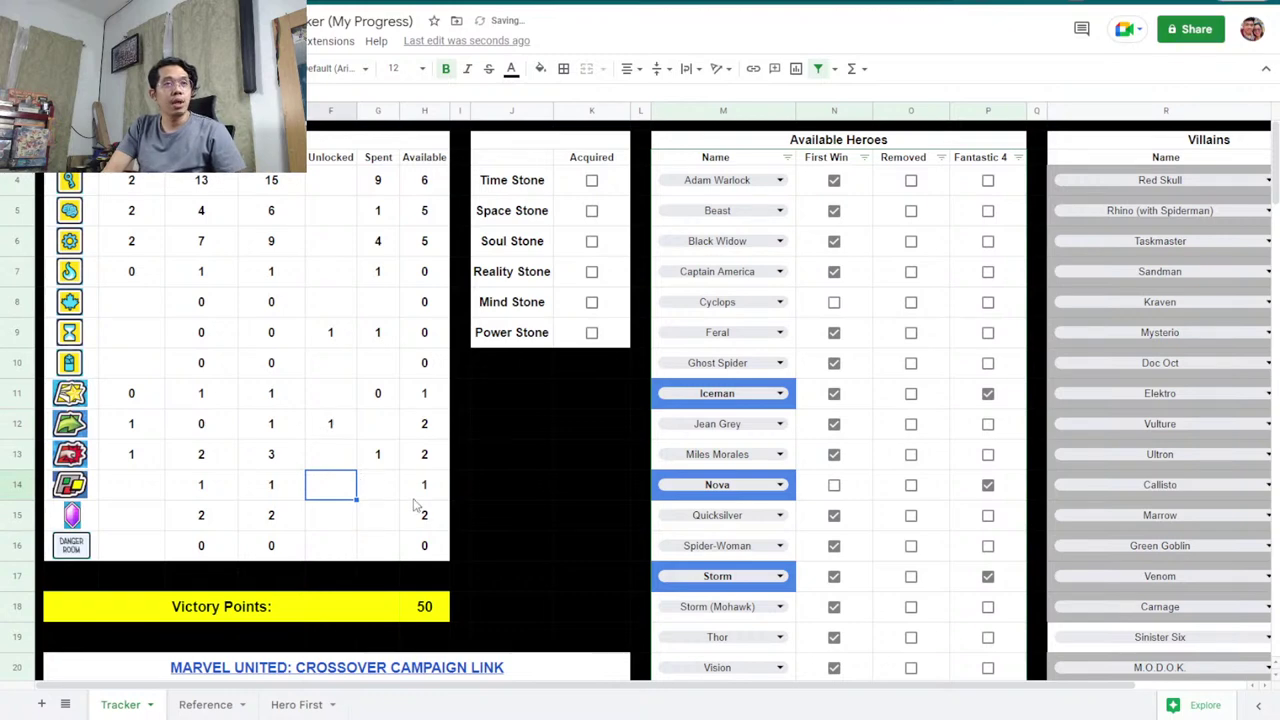
scroll(740, 578, "down", 2)
scroll(740, 578, "up", 2)
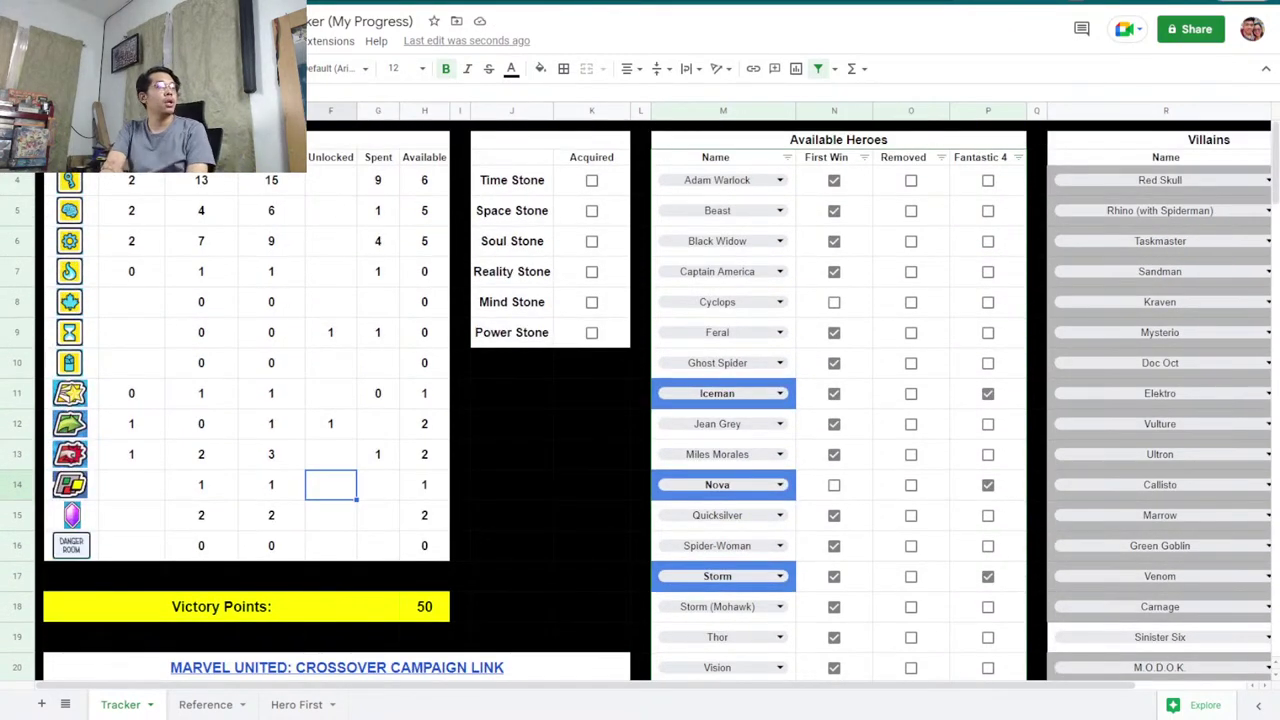
Switch to the campaign map and examine the Spider-Man and Avengers areas and the route past Black Panther to Killmonger.
key("ctrl+Tab")
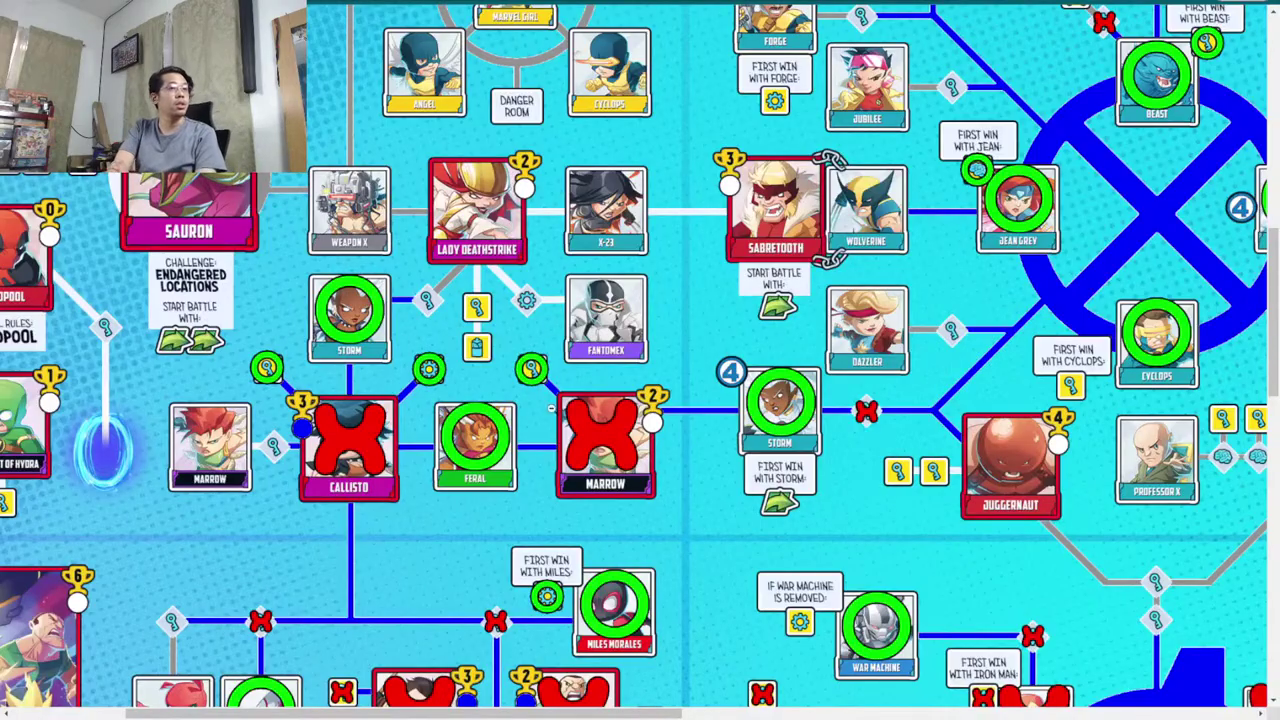
scroll(814, 544, "down", 5)
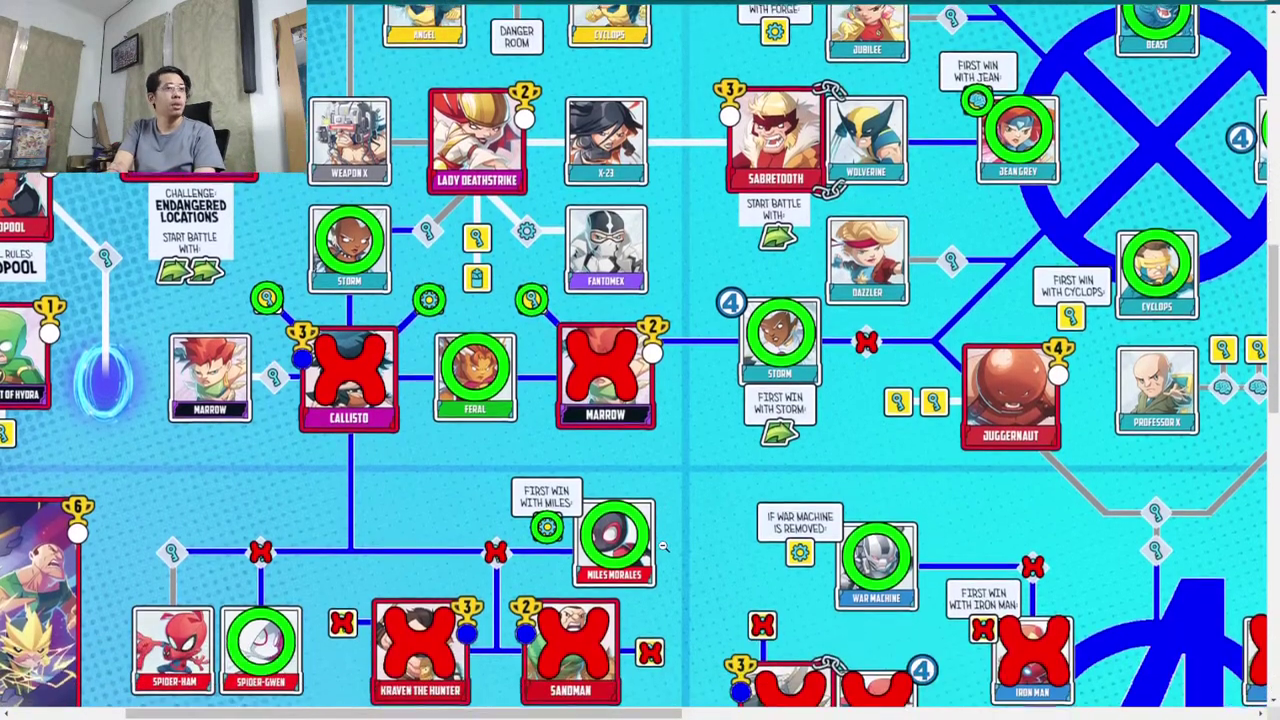
scroll(640, 360, "down", 2)
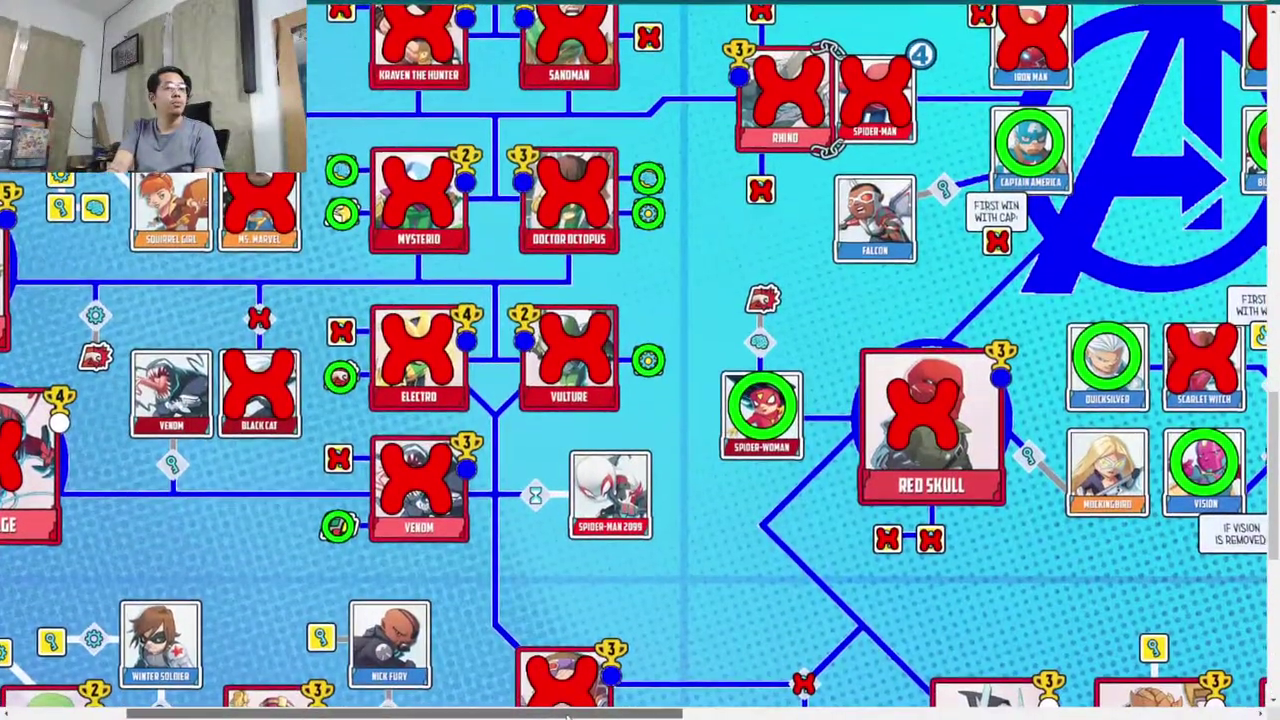
scroll(640, 360, "right", 4)
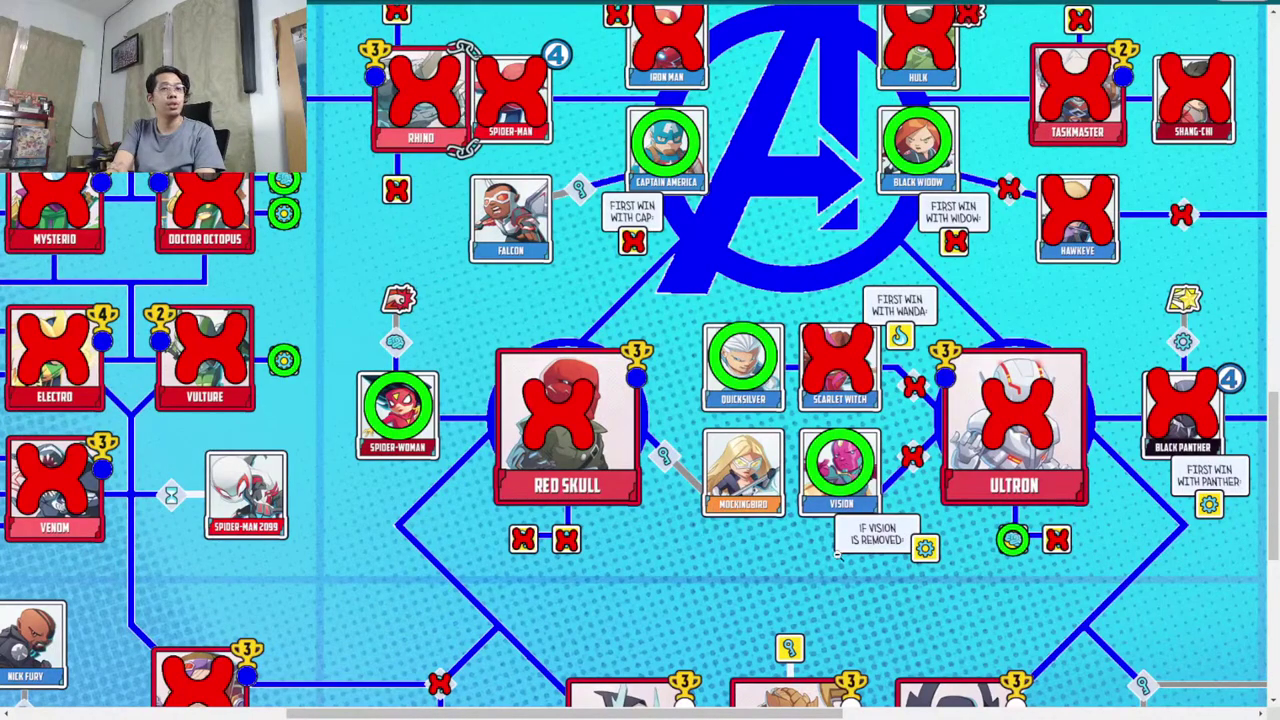
scroll(1025, 608, "up", 2)
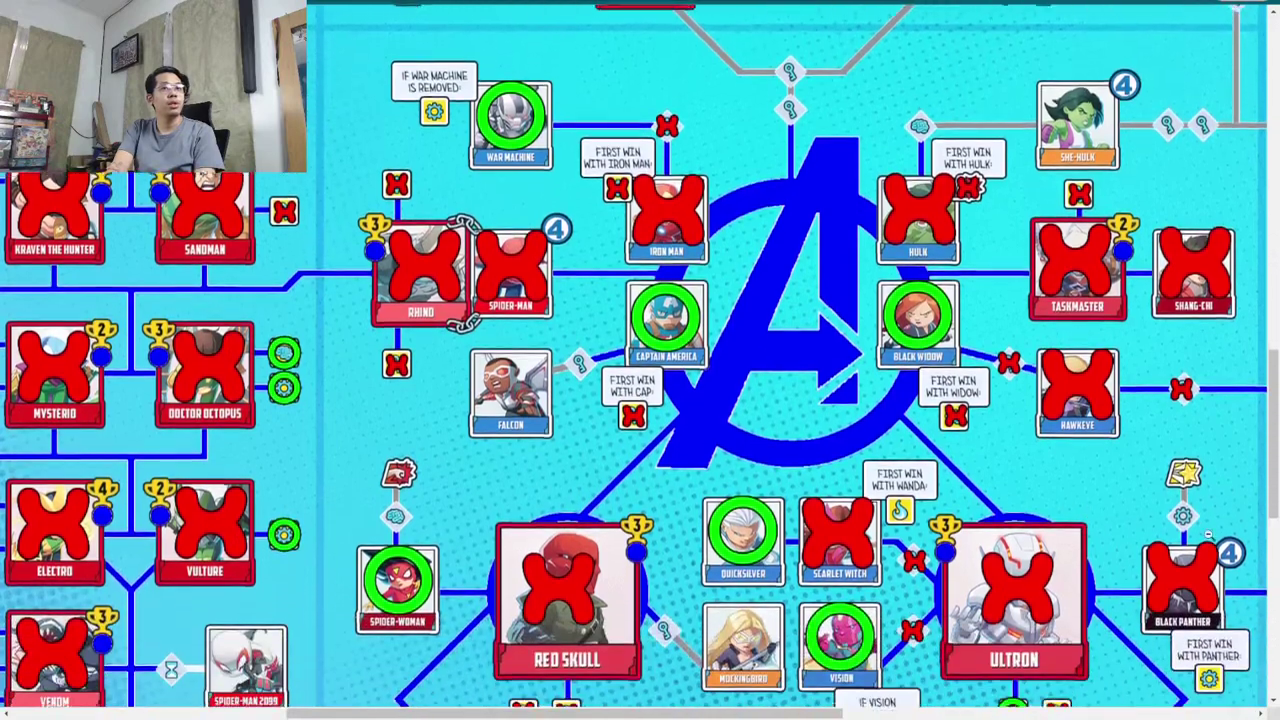
scroll(845, 625, "down", 2)
scroll(845, 625, "up", 2)
scroll(853, 463, "right", 3)
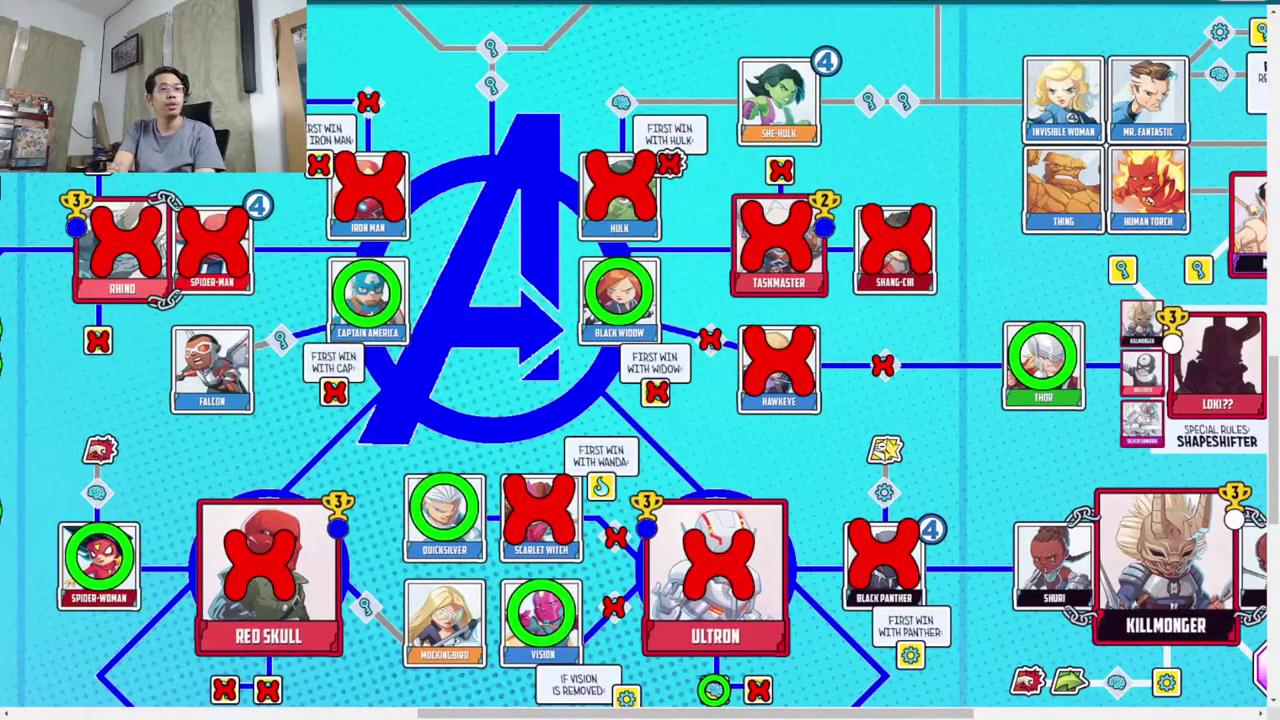
scroll(830, 477, "down", 2)
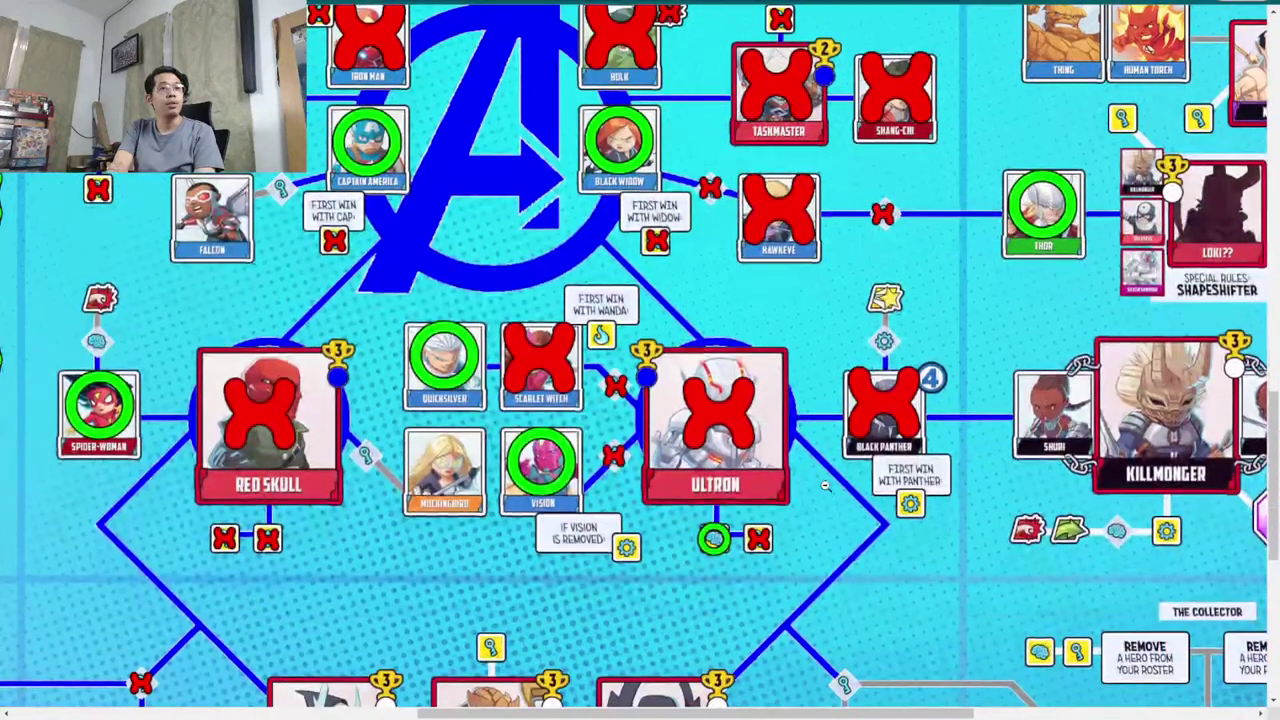
scroll(851, 567, "right", 2)
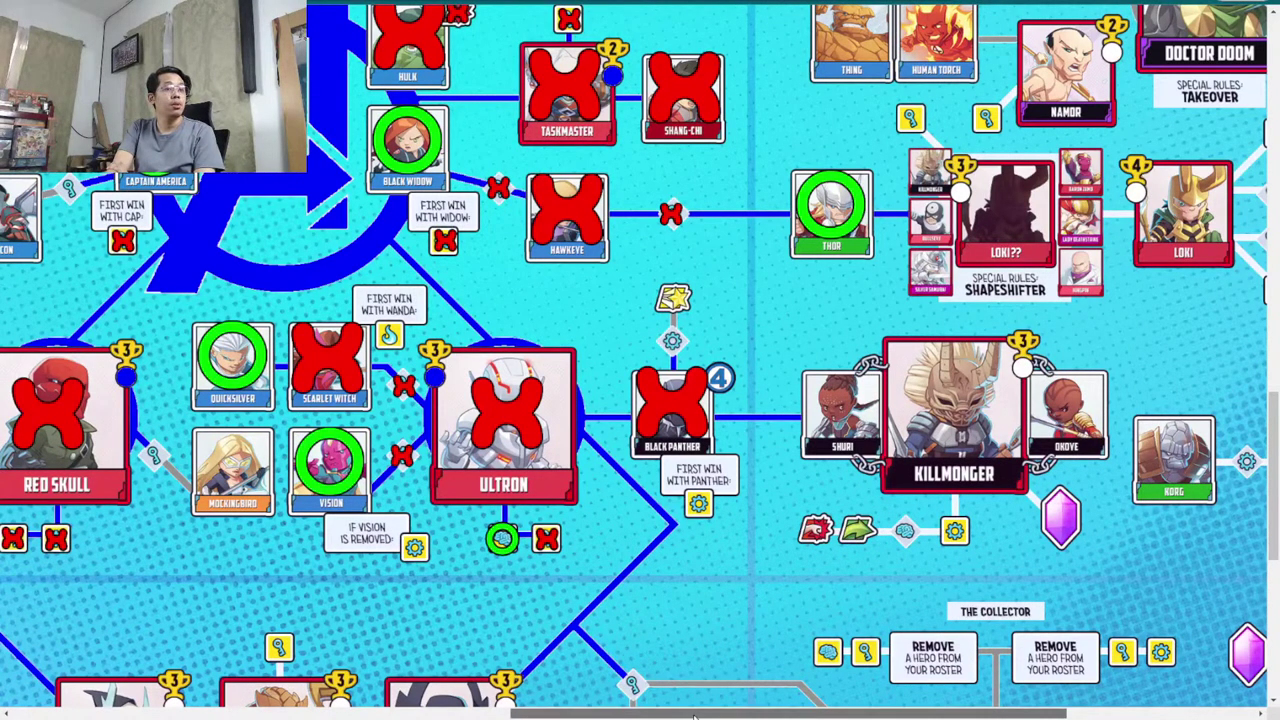
Examine the map's western side from Green Goblin and Carnage up to Sauron, Deadpool and Callisto.
left_click_drag(693, 714, 195, 714)
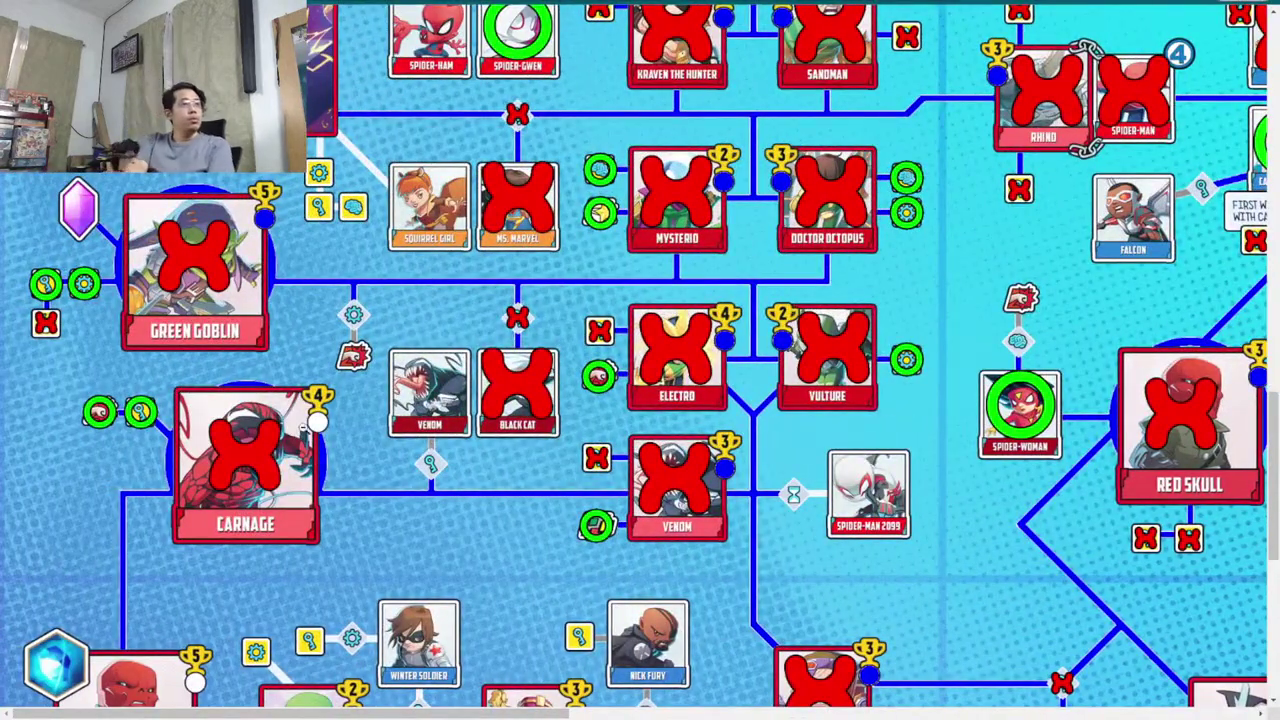
scroll(495, 268, "up", 6)
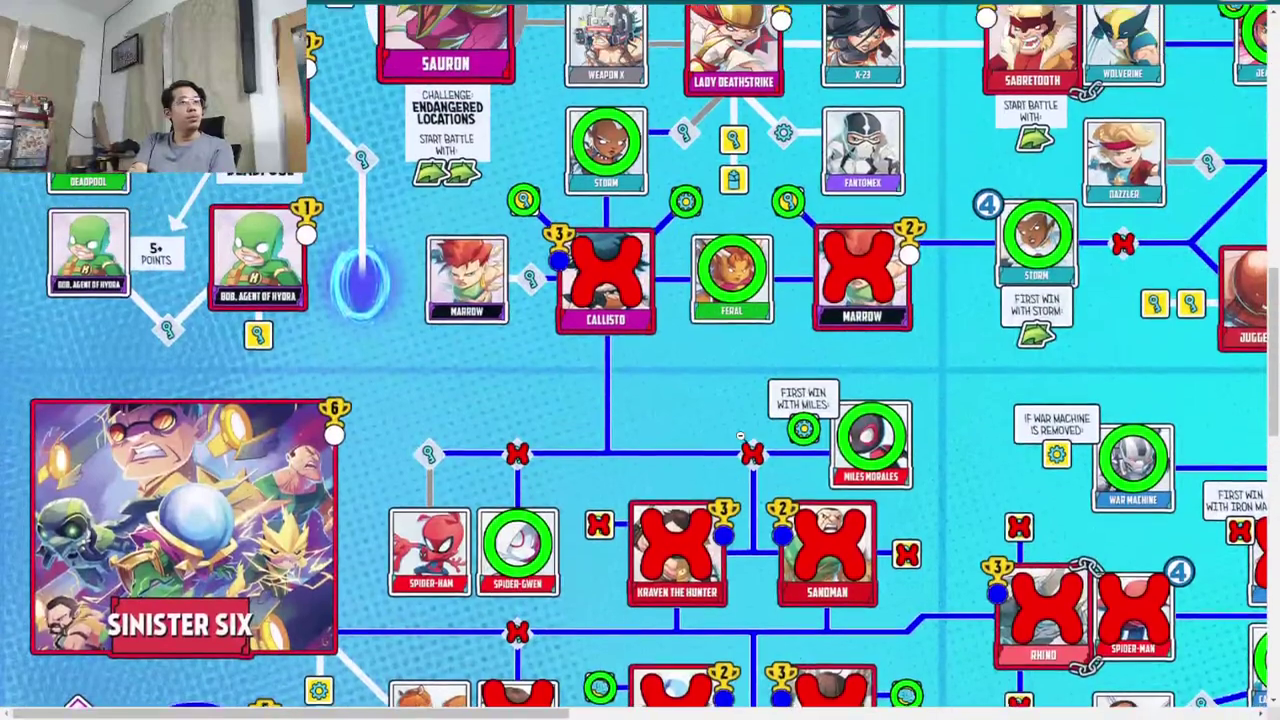
scroll(640, 360, "up", 2)
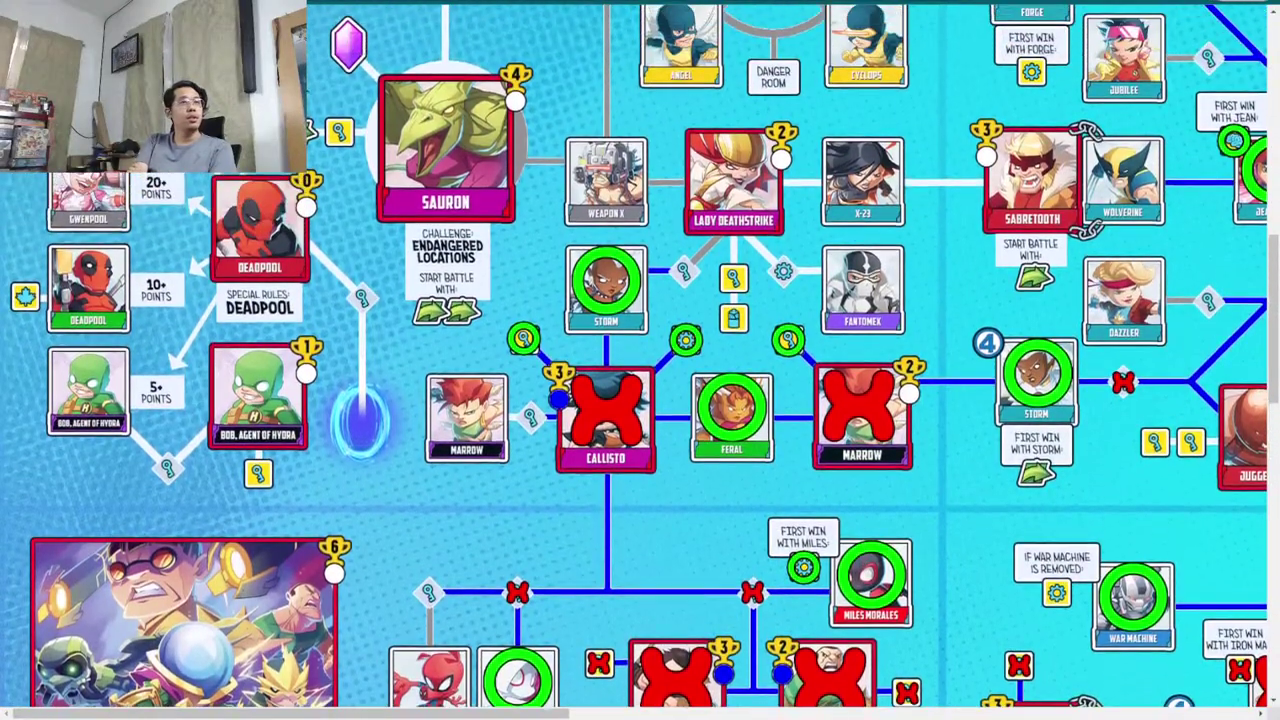
Switch to the hero poll results, sort them, show vote counts instead of percentages, and read the enlarged Part 2 / 6 ranking.
key("alt+Tab")
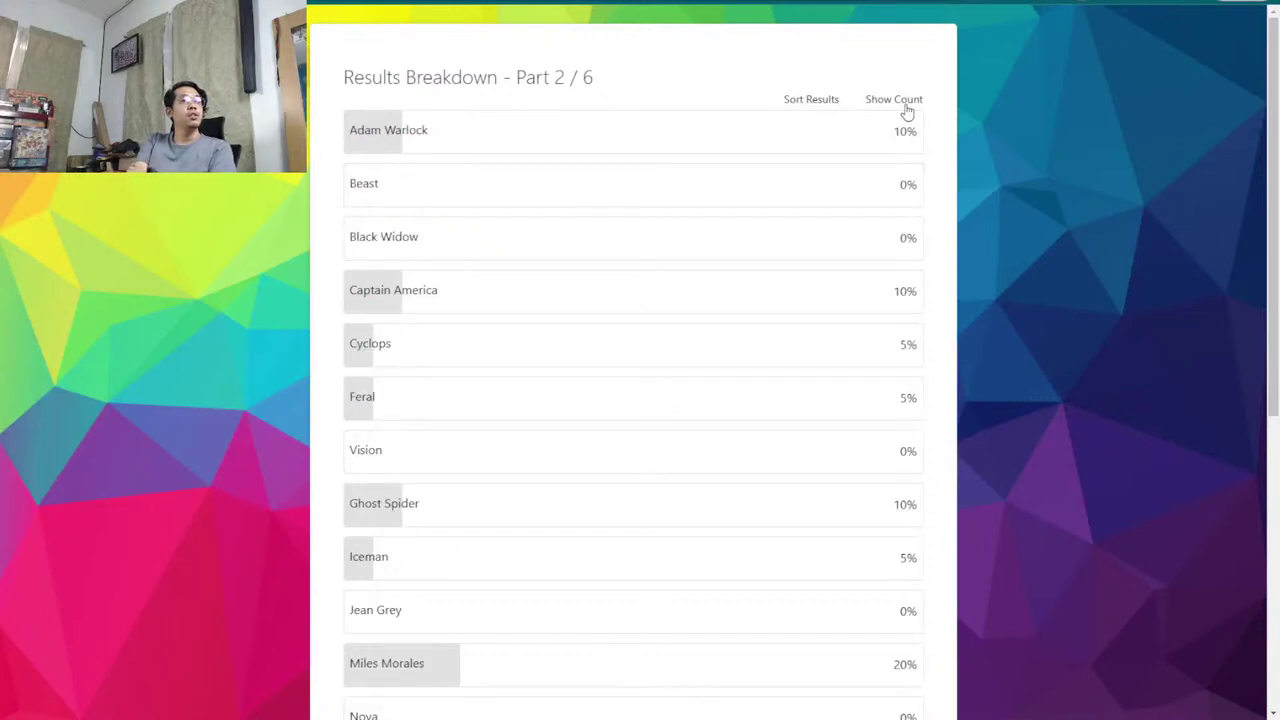
left_click(826, 105)
left_click(896, 100)
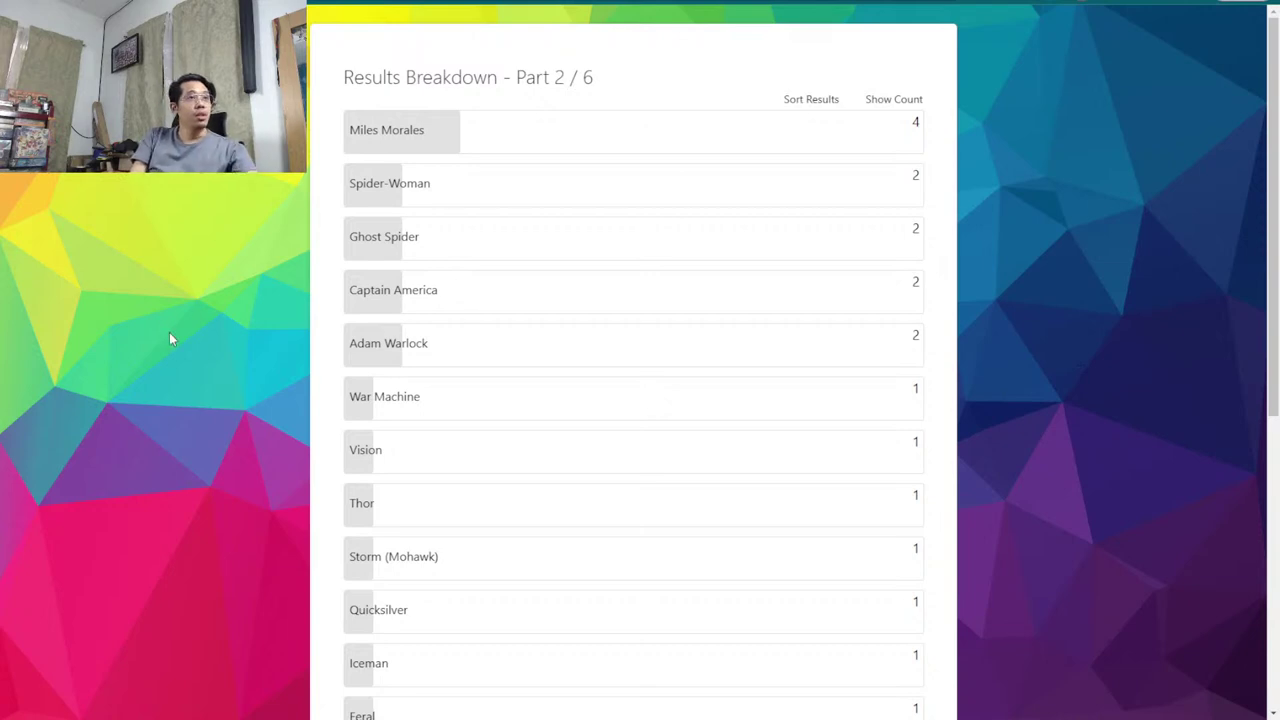
key("ctrl+plus")
key("ctrl+plus")
key("ctrl+plus")
key("ctrl+plus")
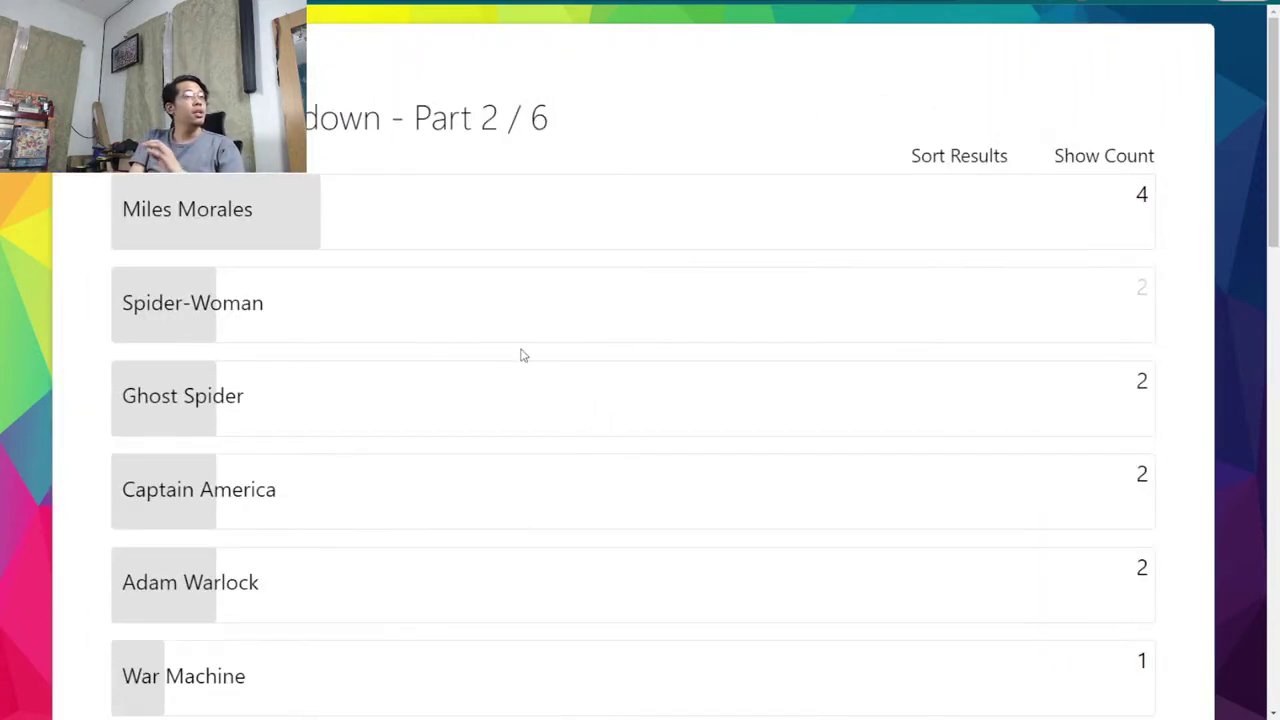
scroll(527, 357, "down", 1)
scroll(530, 365, "up", 1)
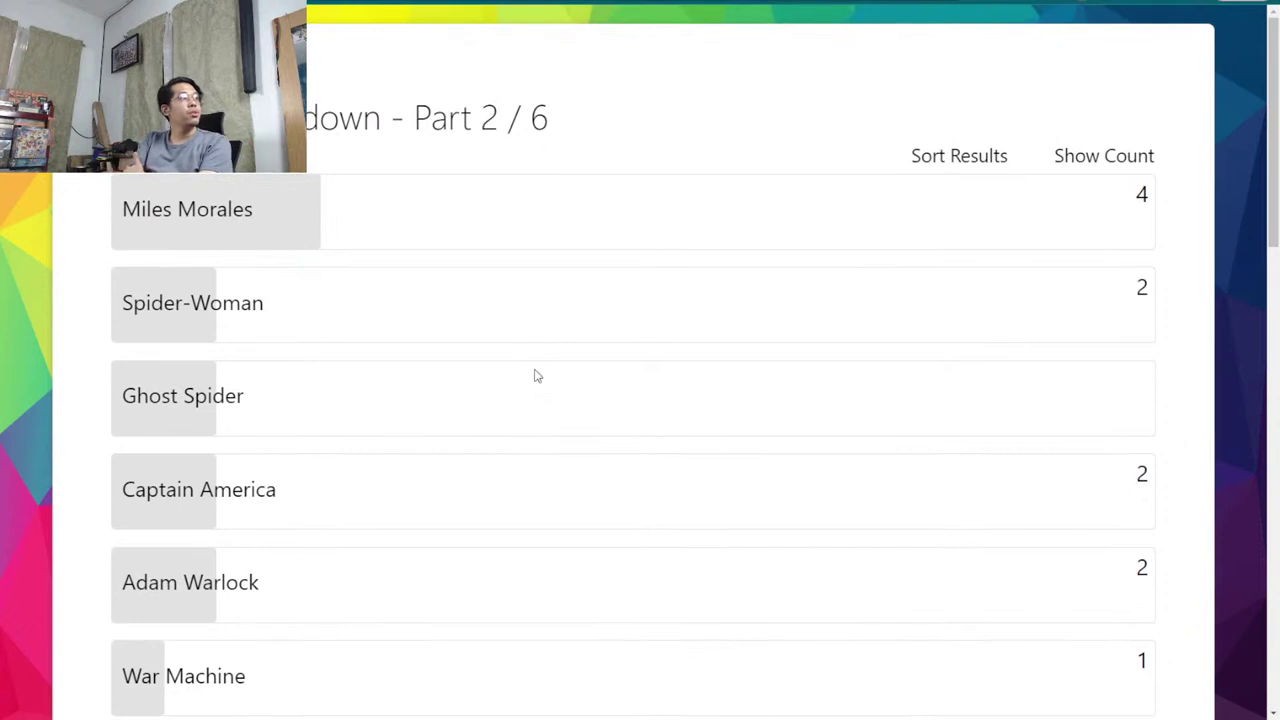
scroll(535, 378, "down", 2)
scroll(537, 385, "down", 2)
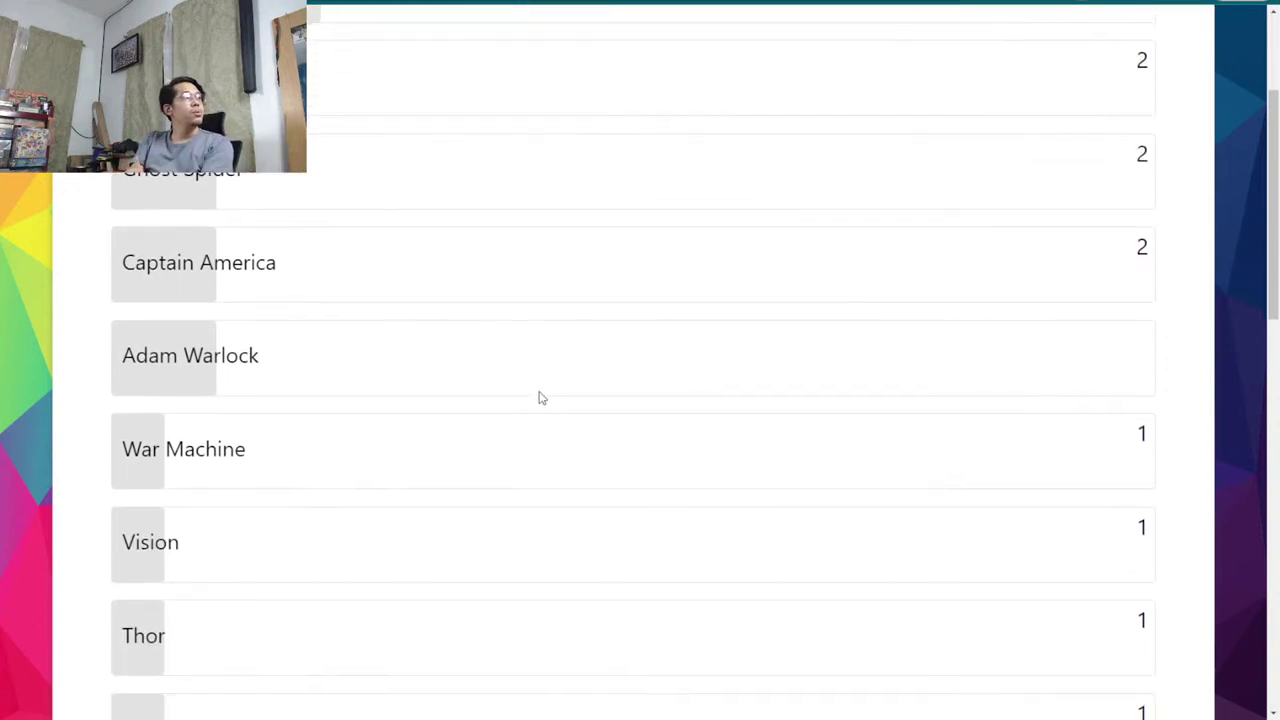
scroll(540, 397, "up", 4)
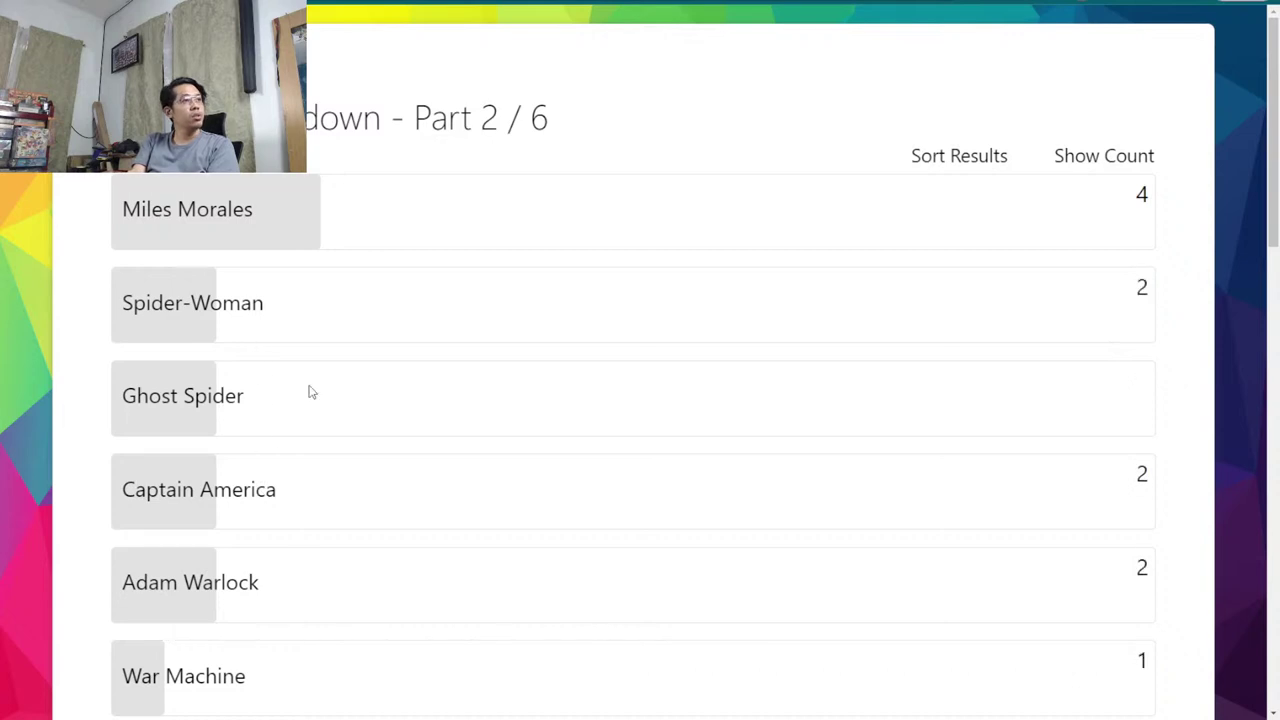
scroll(247, 176, "down", 1)
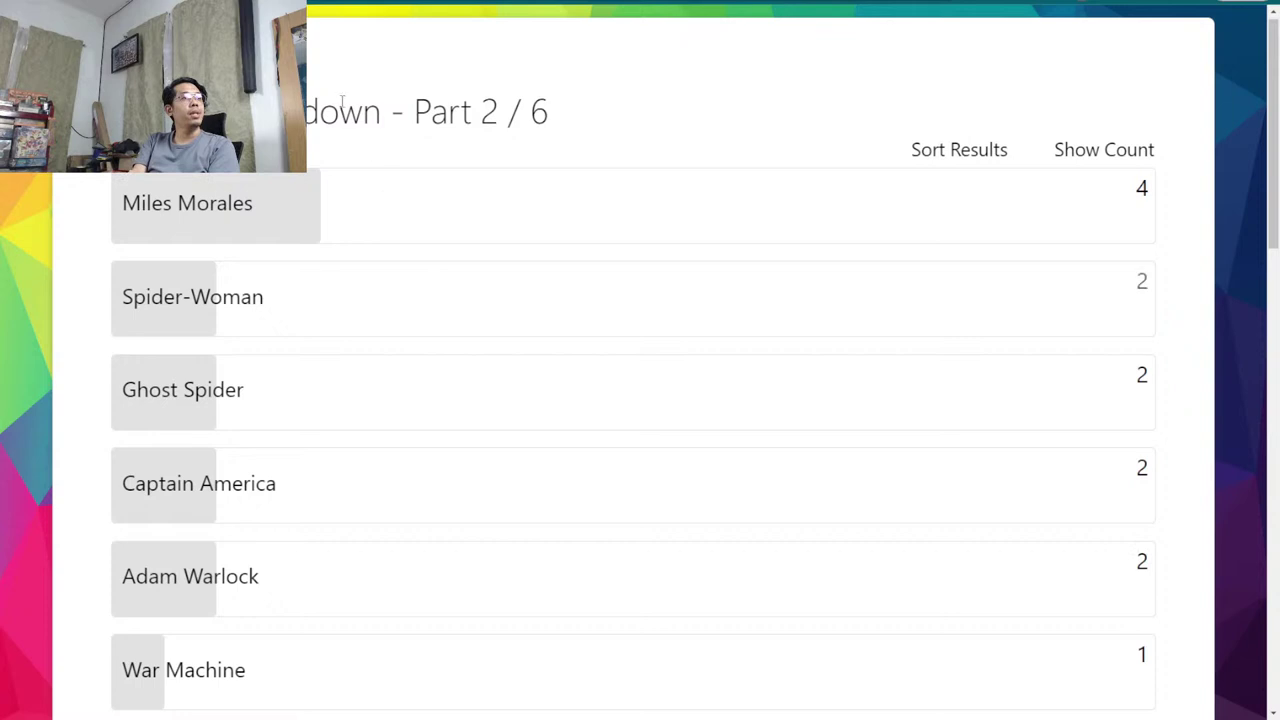
Return to the campaign map and examine the paths and token requirements around the X-Men and Thanos areas.
key("ctrl+Tab")
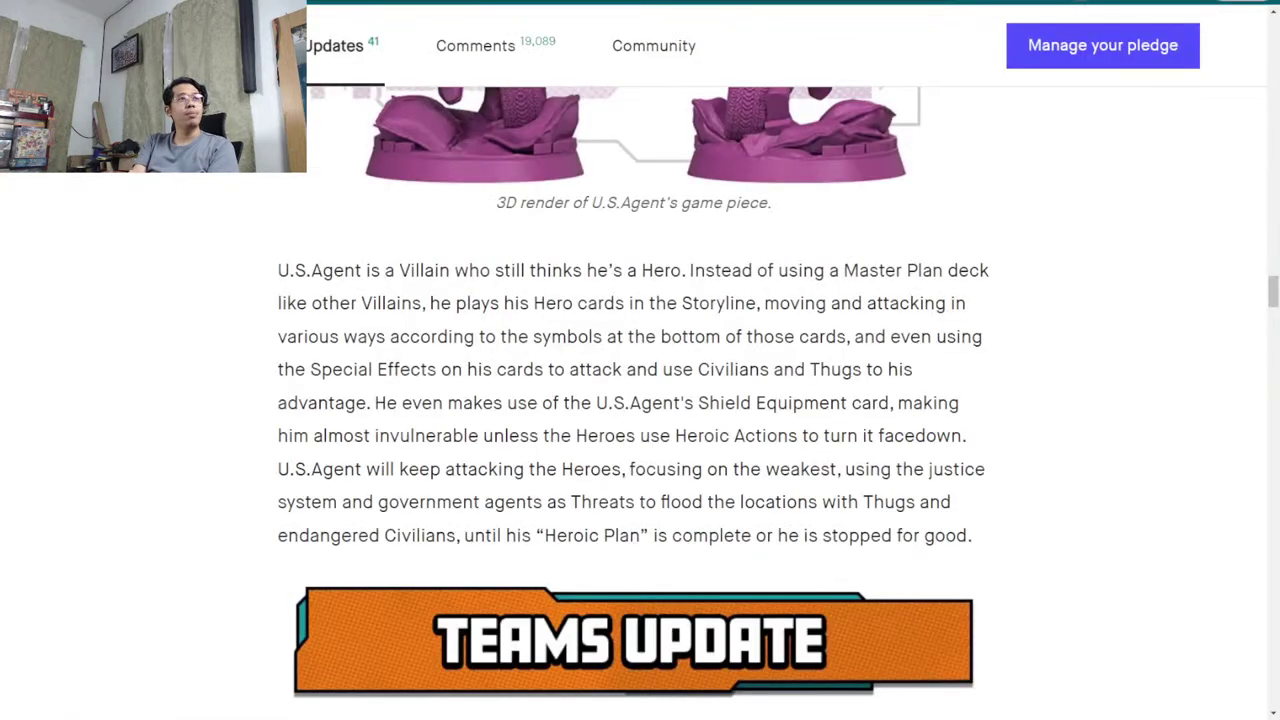
key("ctrl+Tab")
key("ctrl+Tab")
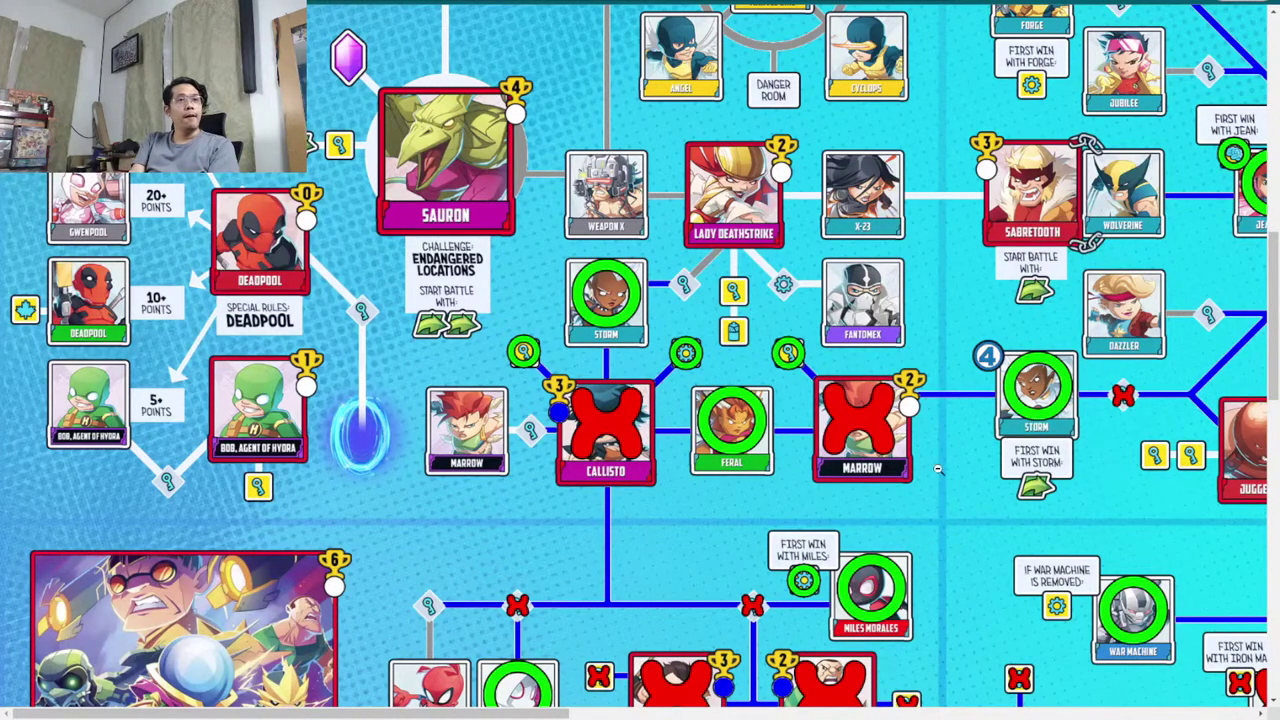
scroll(893, 566, "up", 3)
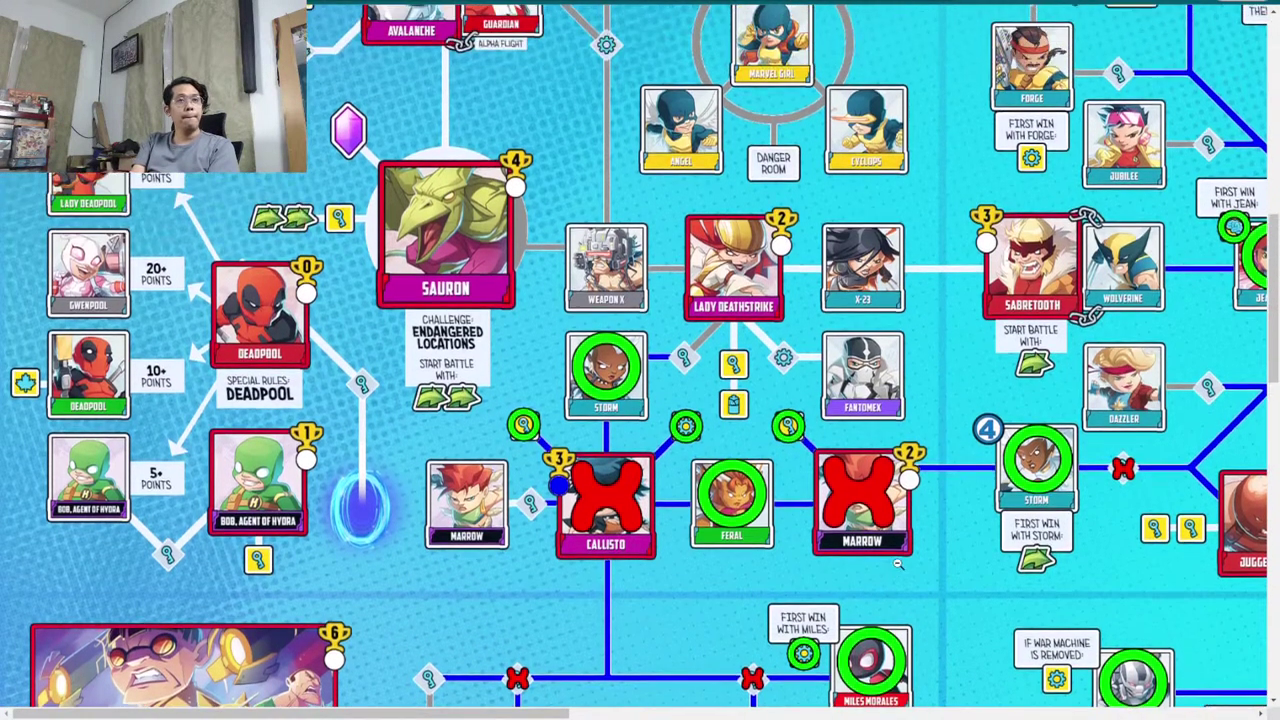
scroll(900, 562, "down", 3)
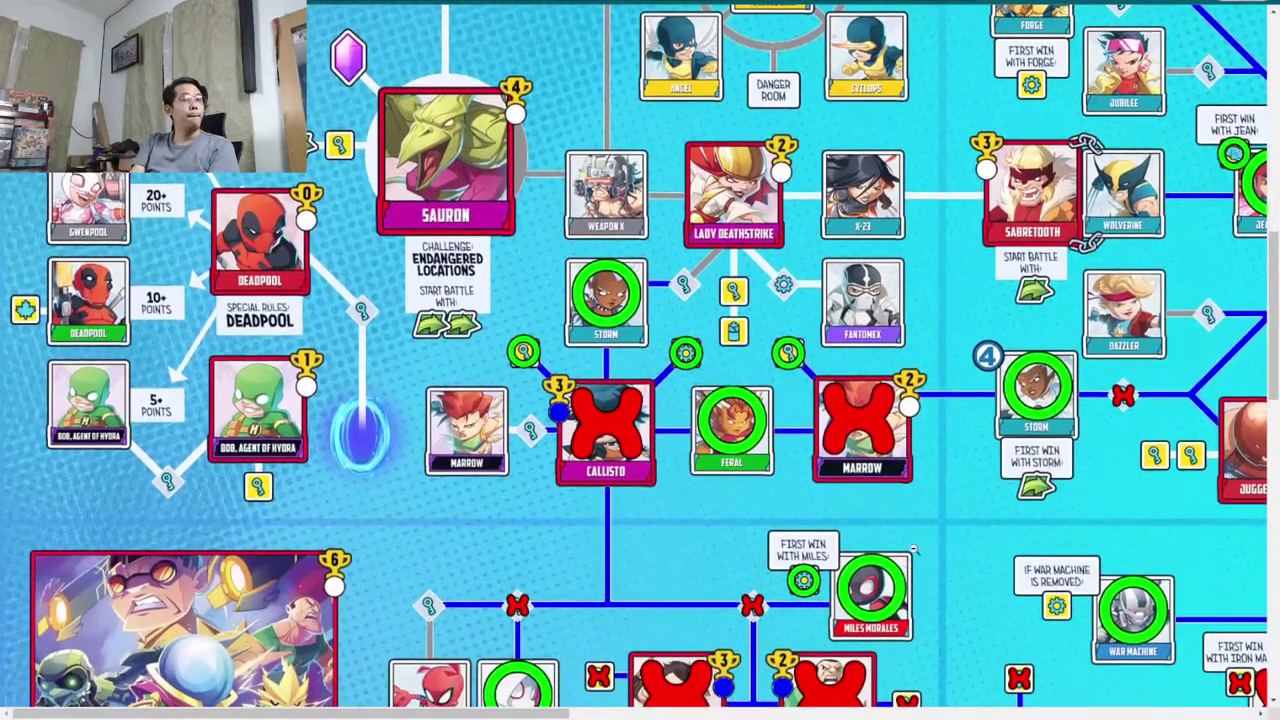
left_click_drag(571, 713, 918, 713)
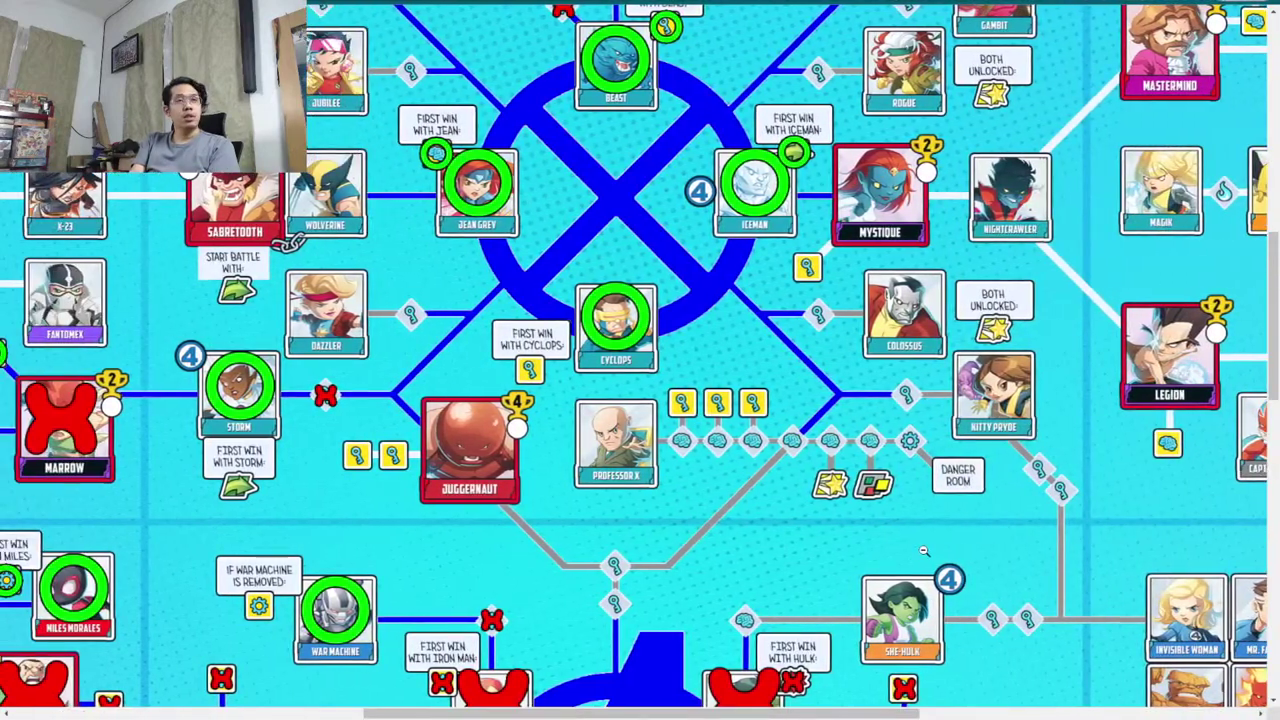
scroll(640, 360, "up", 2)
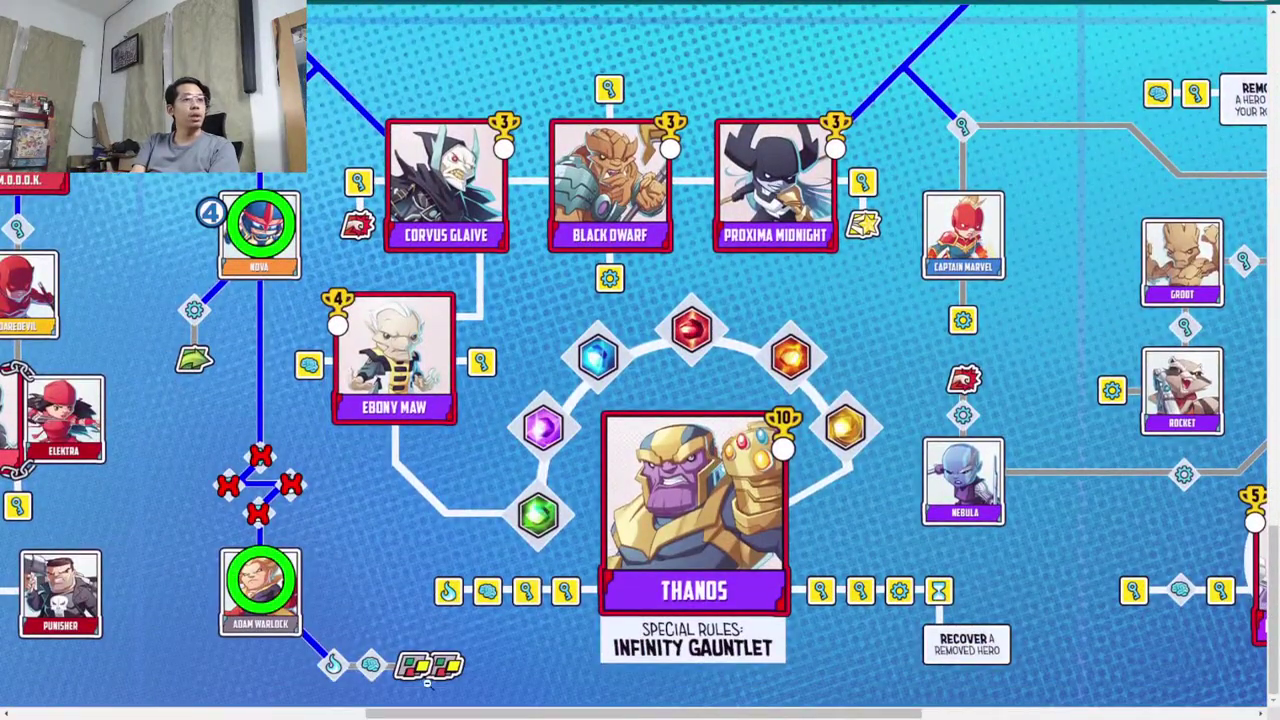
Switch from the map to the tracker and set the brain token's Spent to 2 and the red token's Unlocked to 1.
scroll(684, 544, "up", 5)
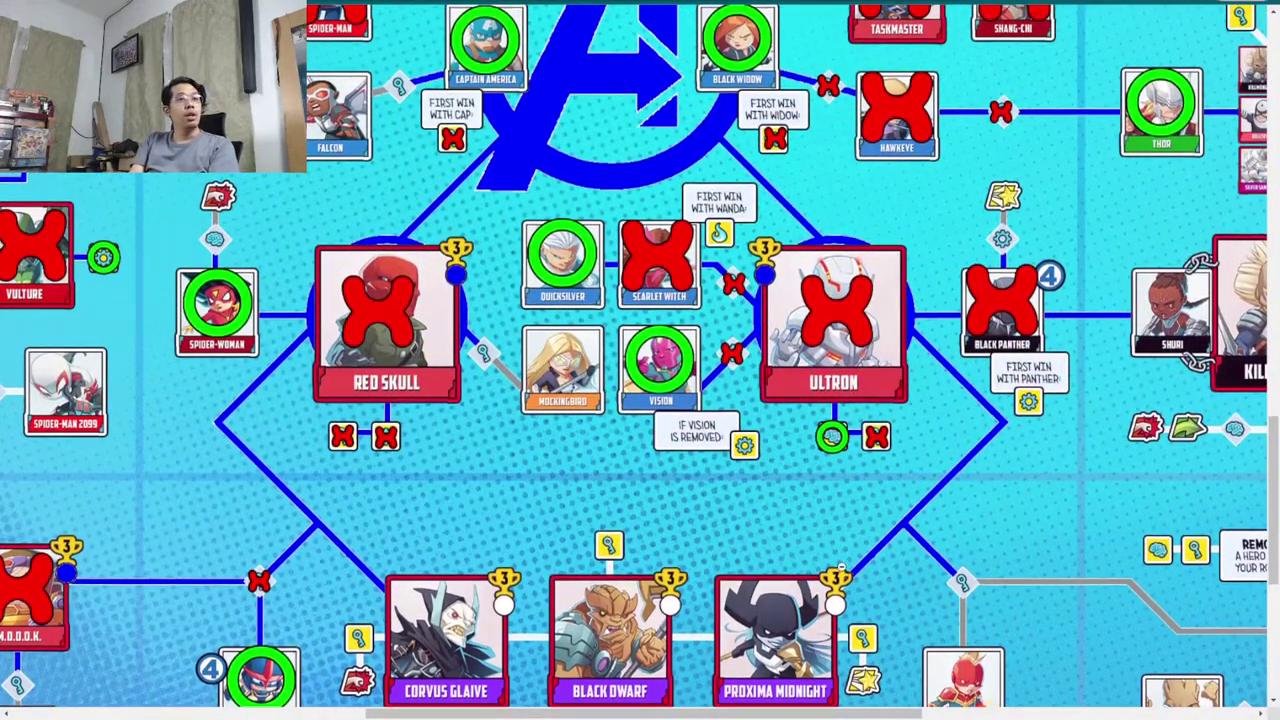
scroll(850, 568, "up", 3)
scroll(857, 568, "up", 1)
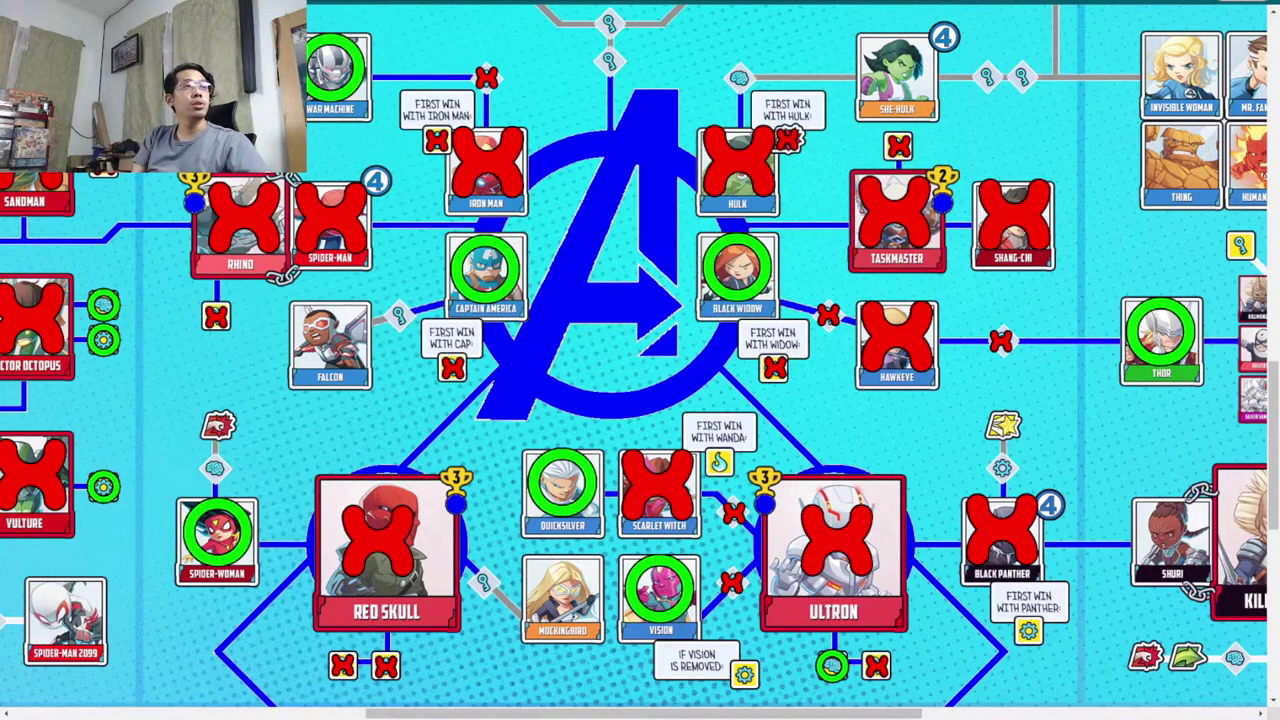
key("alt+Tab")
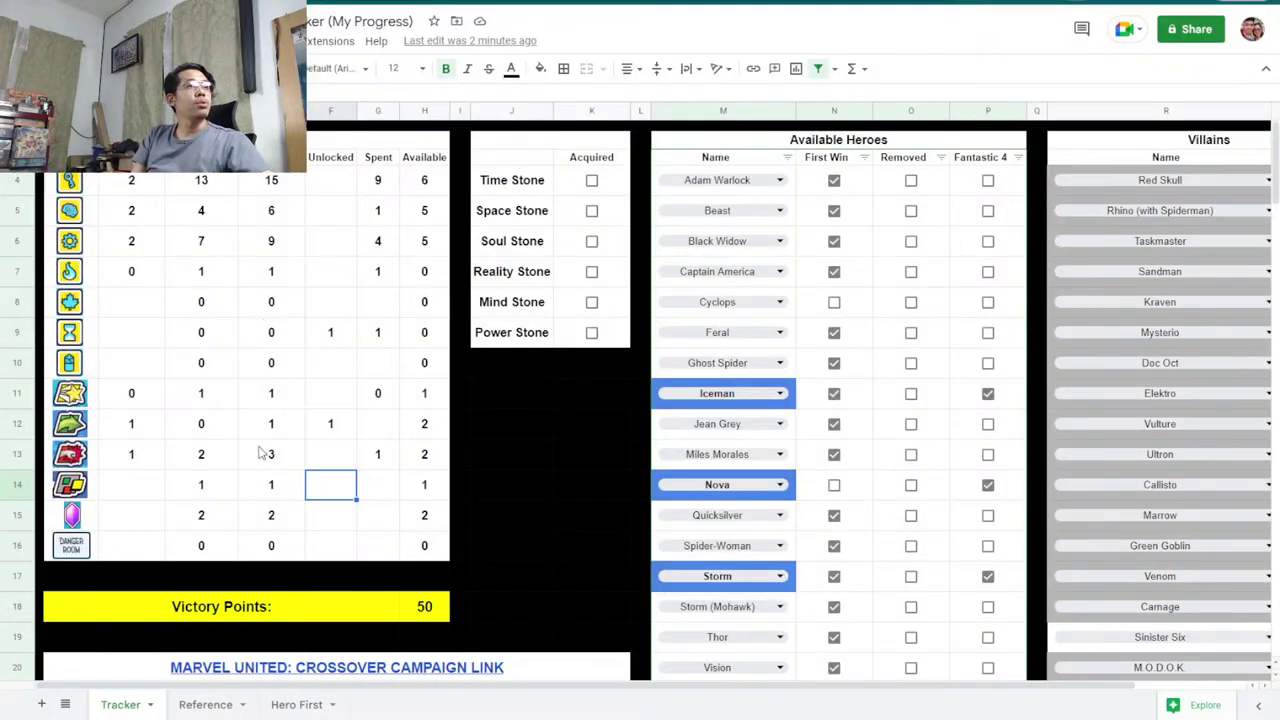
left_click(339, 461)
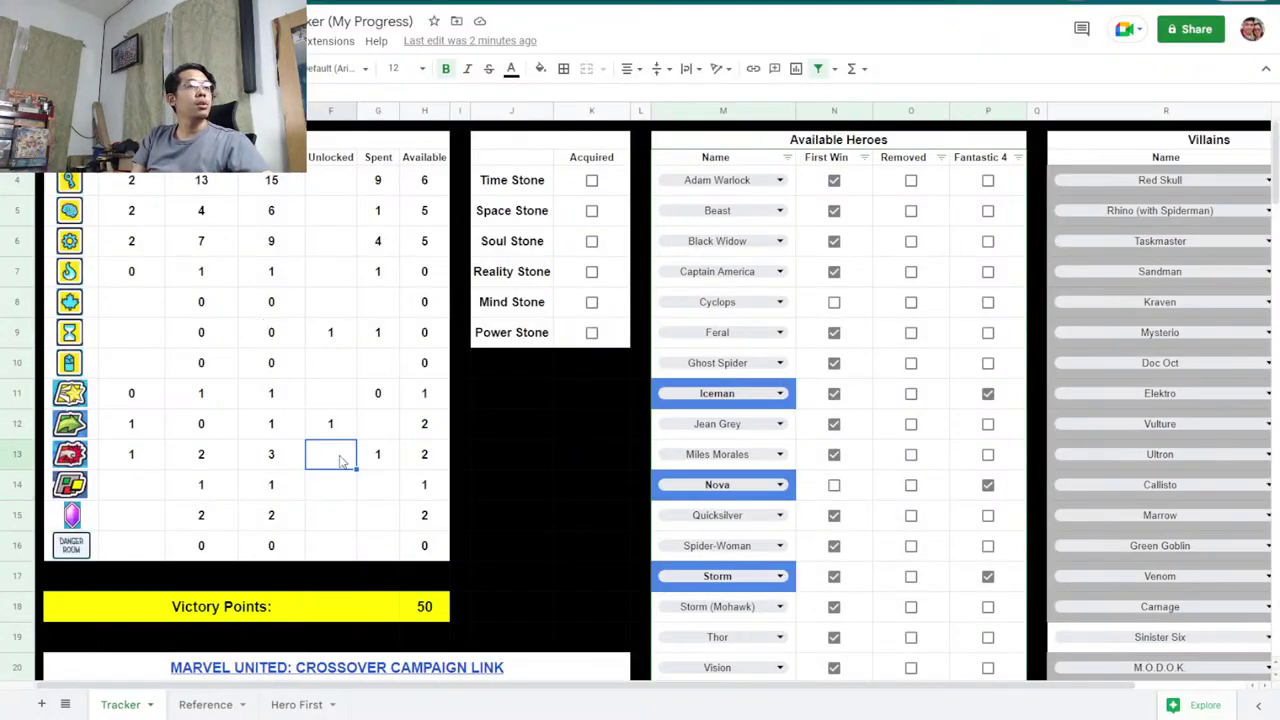
left_click(378, 212)
type("2")
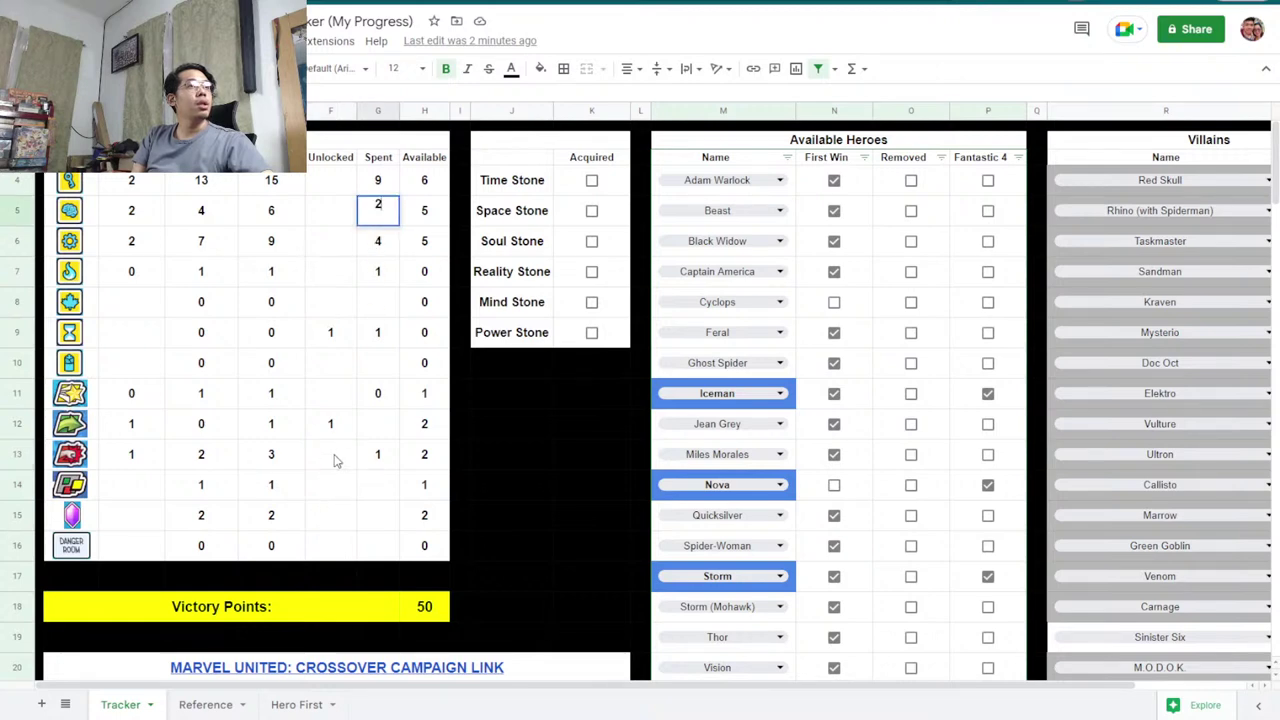
left_click(336, 461)
type("1")
left_click(341, 512)
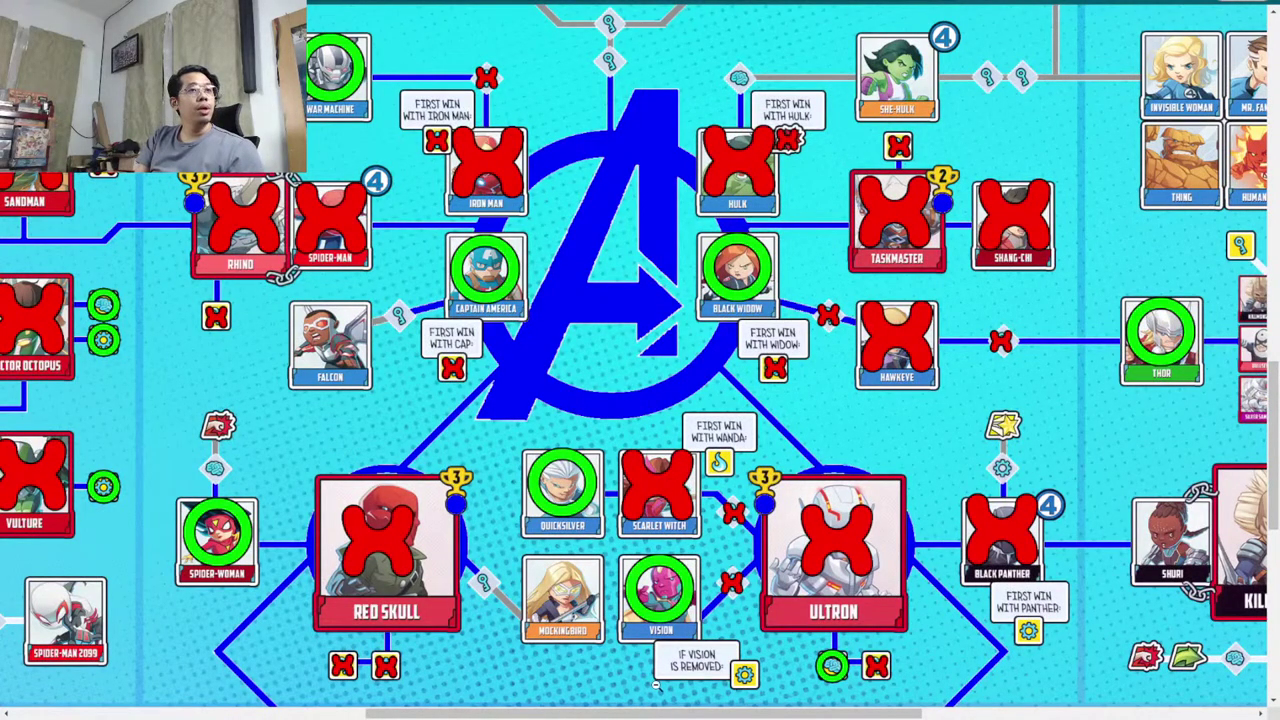
Return to the campaign map and examine the requirements around the Avengers area and across to Green Goblin and Carnage.
scroll(750, 667, "down", 2)
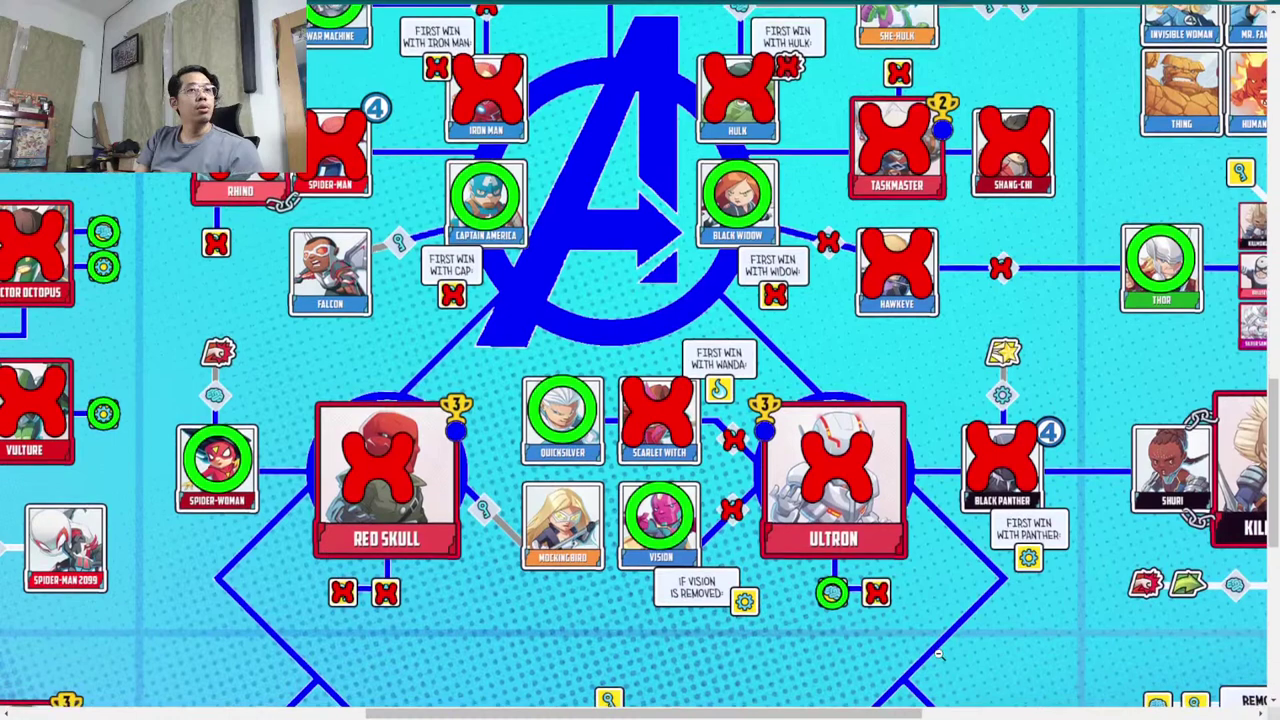
scroll(938, 655, "up", 1)
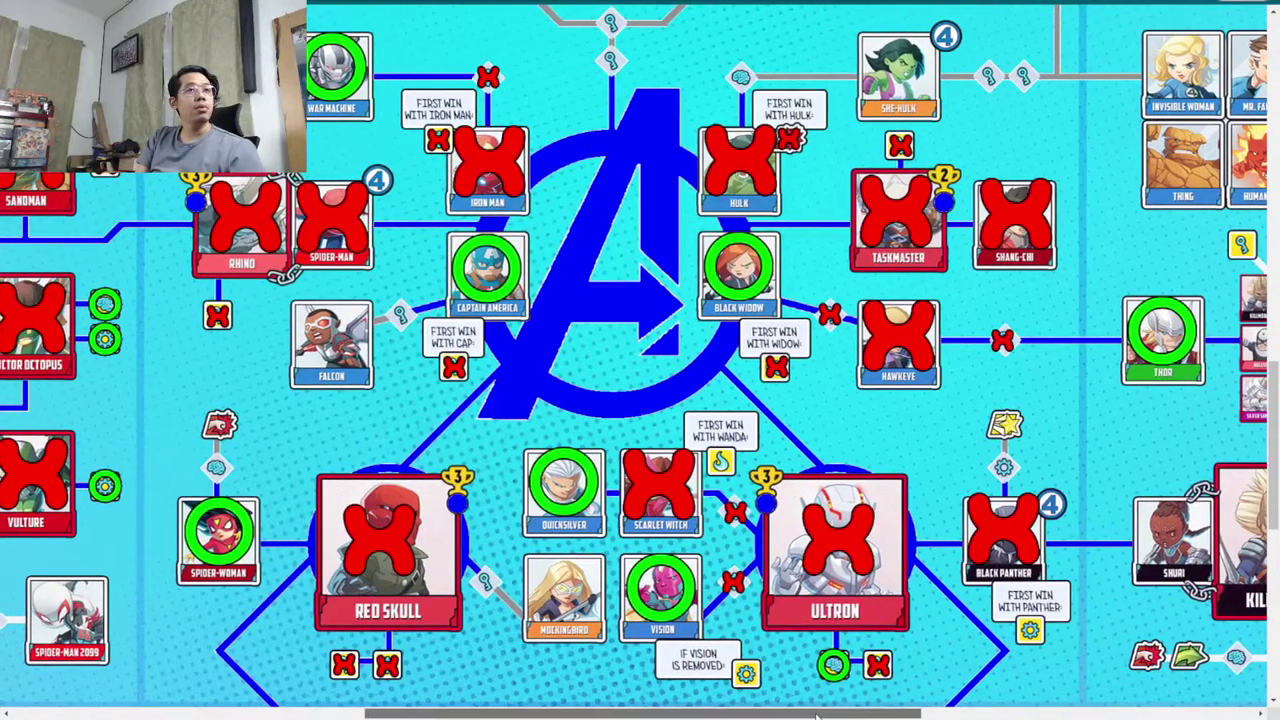
left_click_drag(815, 716, 561, 716)
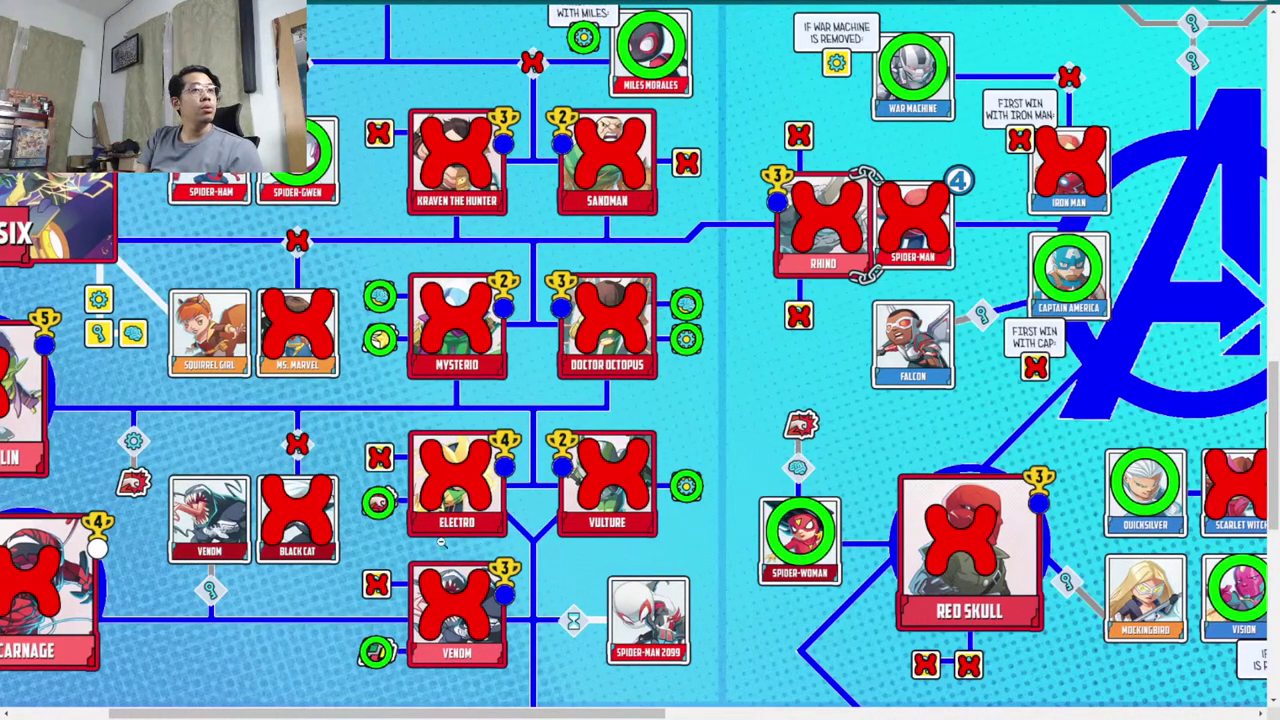
left_click_drag(440, 716, 345, 716)
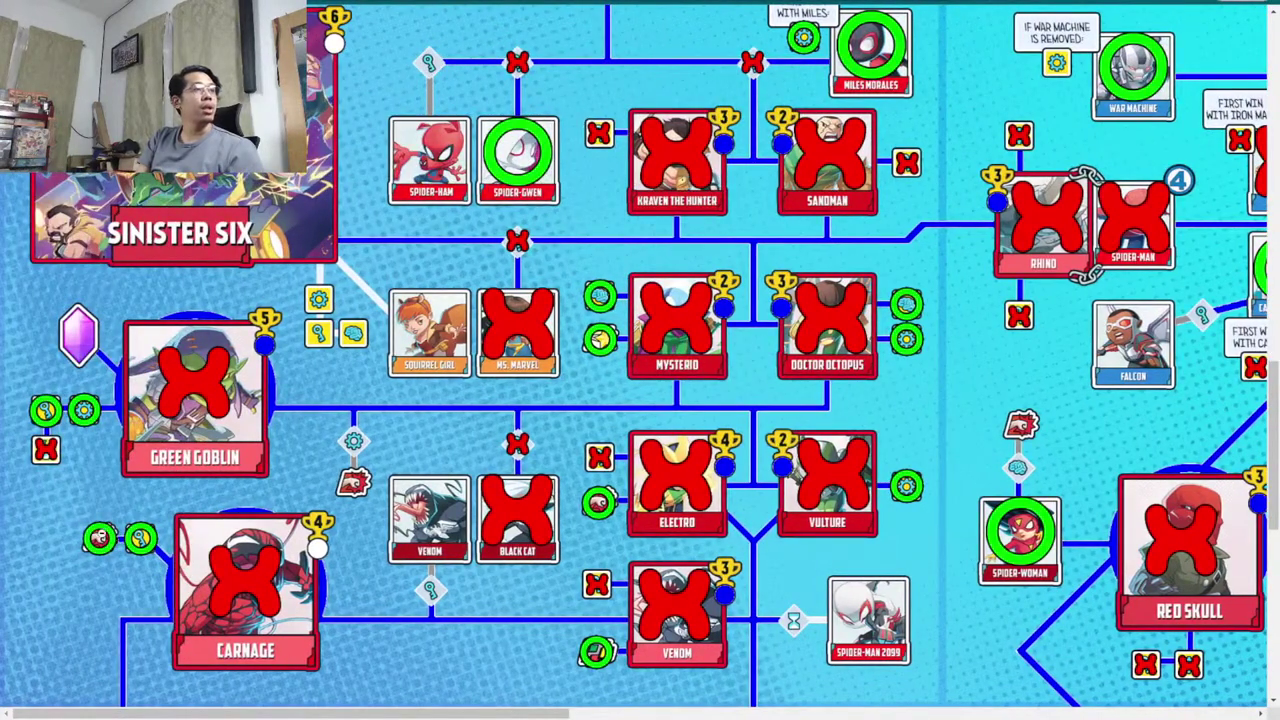
left_click_drag(397, 713, 731, 713)
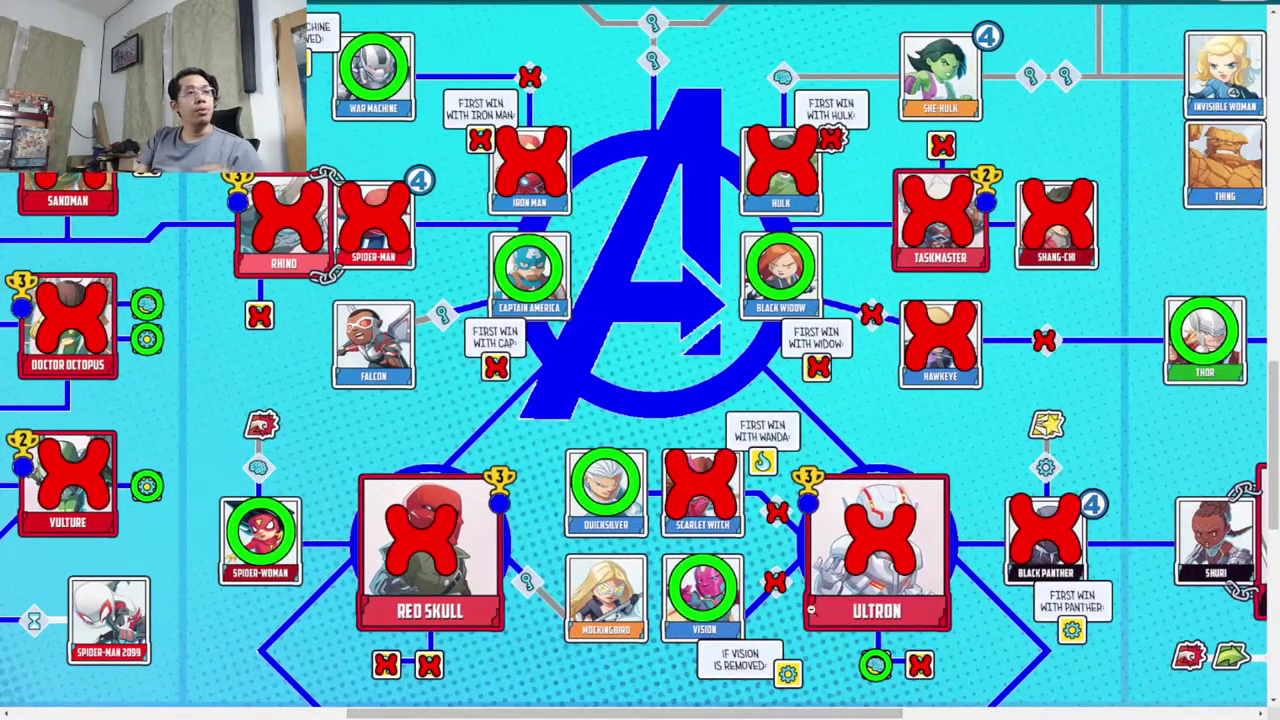
scroll(841, 488, "up", 2)
scroll(1031, 481, "down", 2)
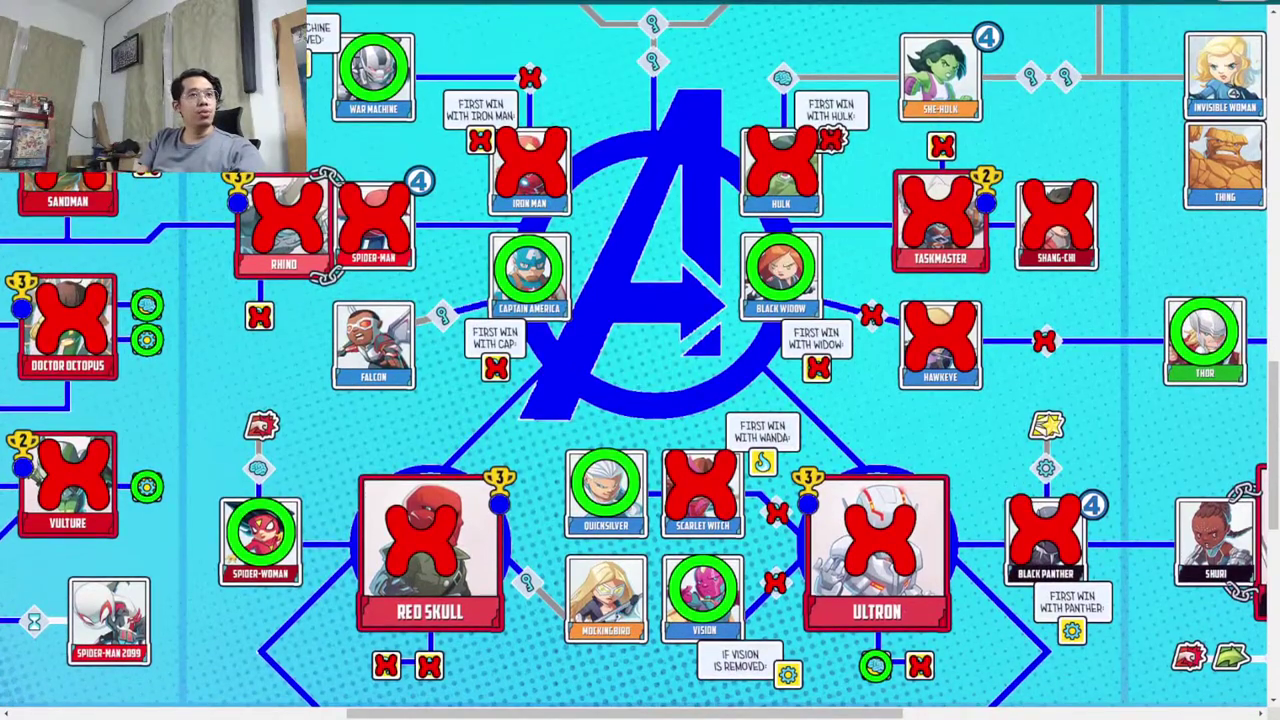
left_click_drag(783, 714, 883, 714)
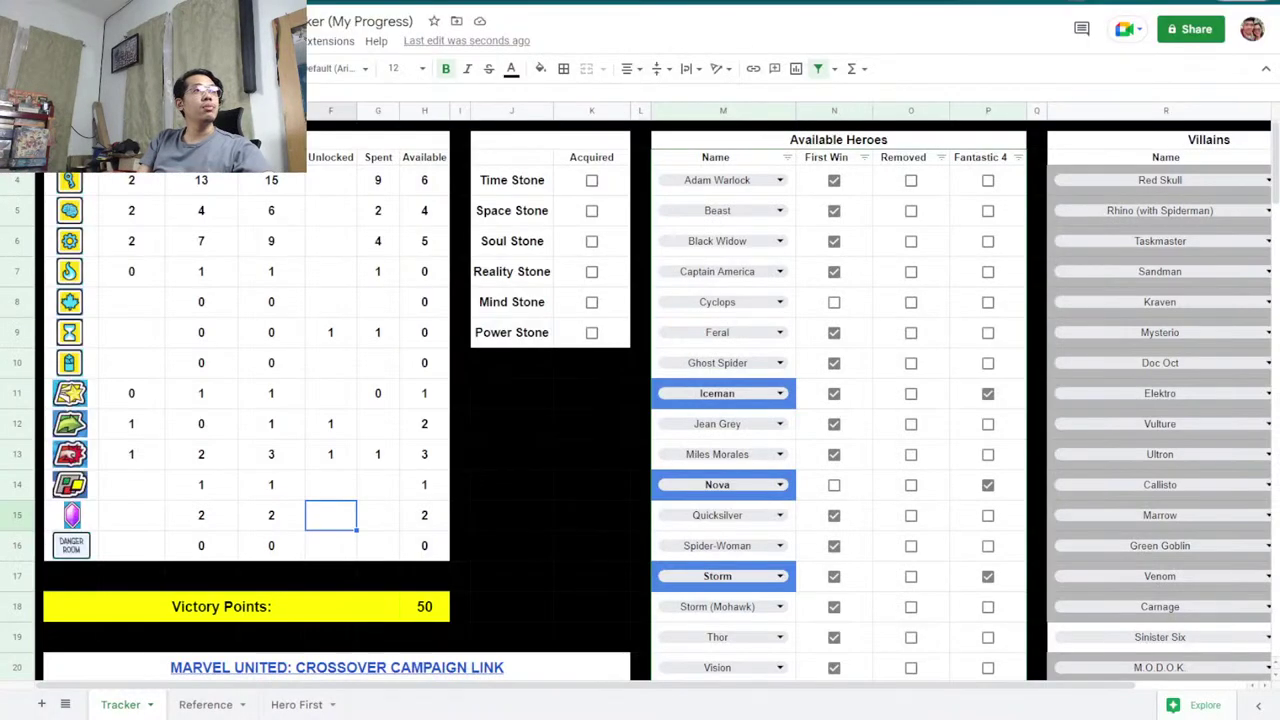
Switch to the tracker and set the gear token's Spent value to 5.
left_click(338, 396)
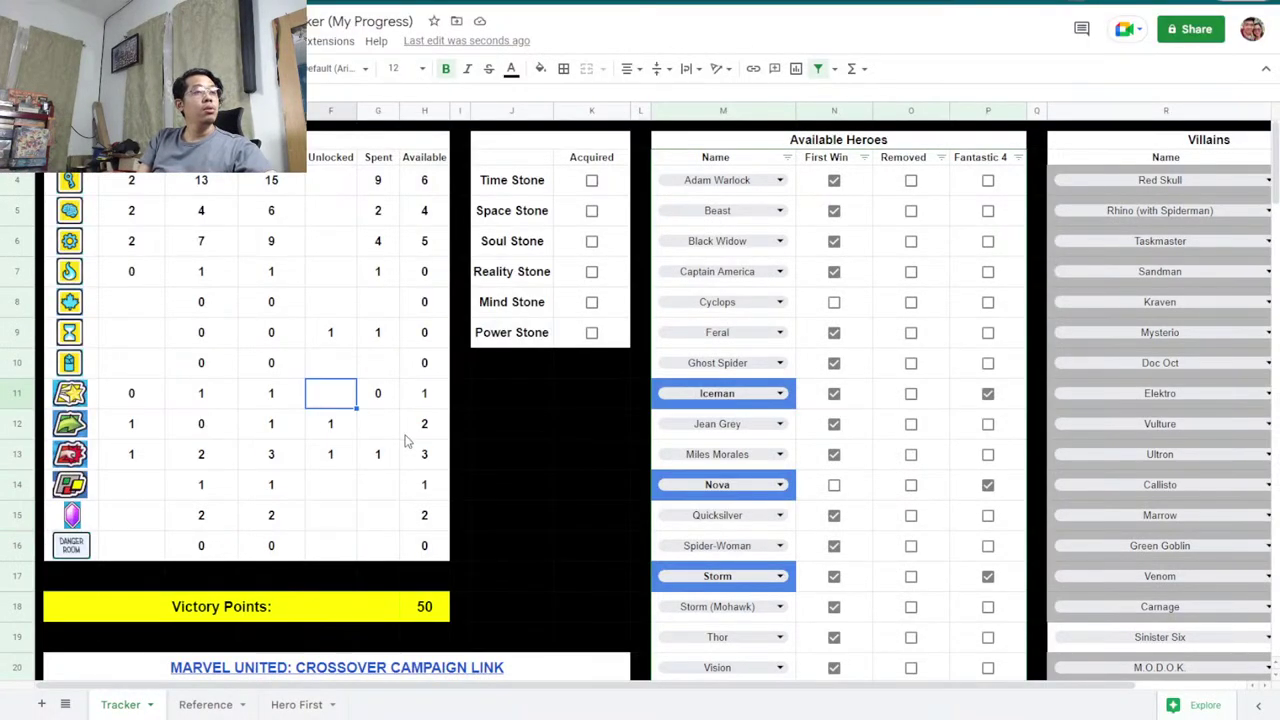
left_click(389, 250)
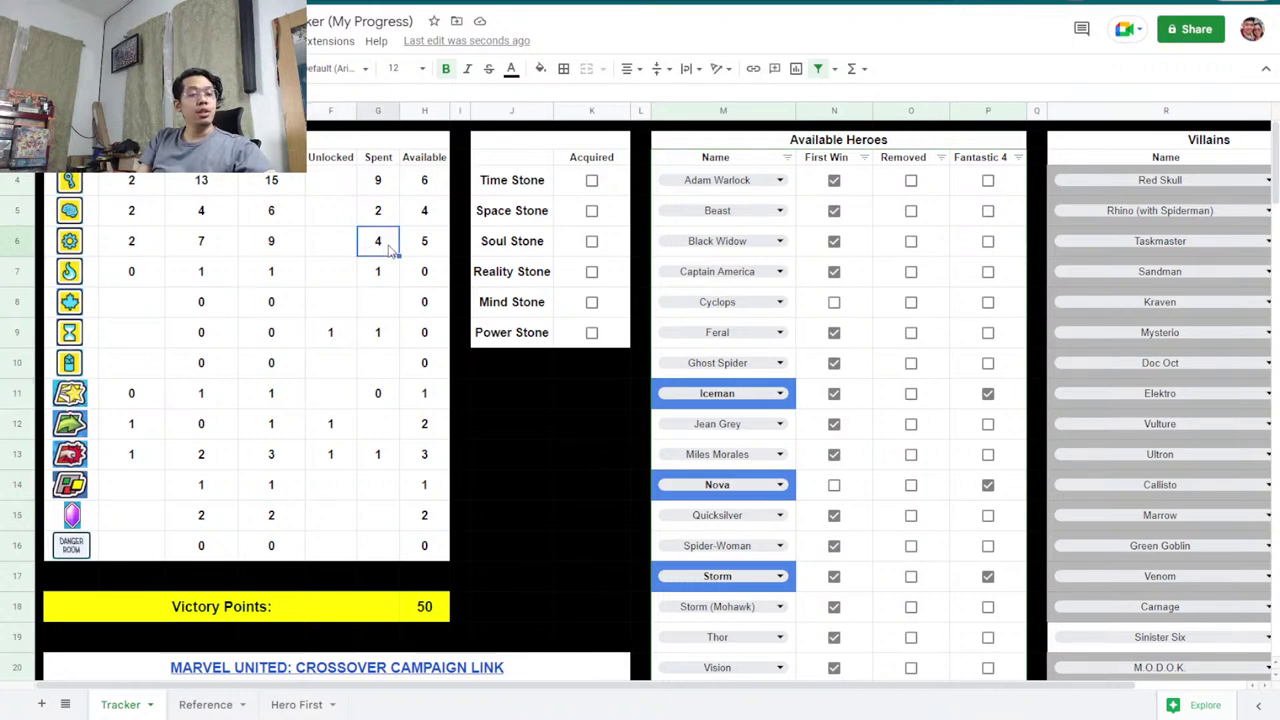
type("5")
left_click(376, 396)
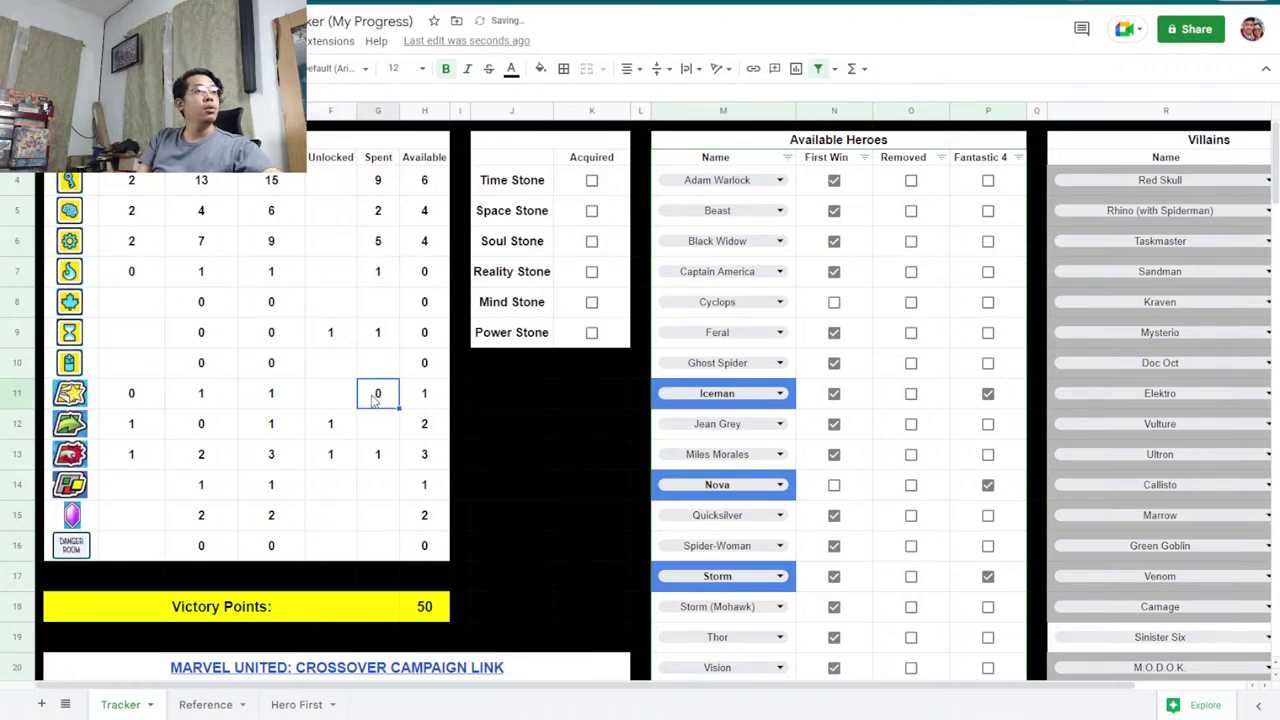
Set the green arrow token's first count in row 12 to 2 and clear its Unlocked cell.
left_click(348, 432)
left_click(138, 430)
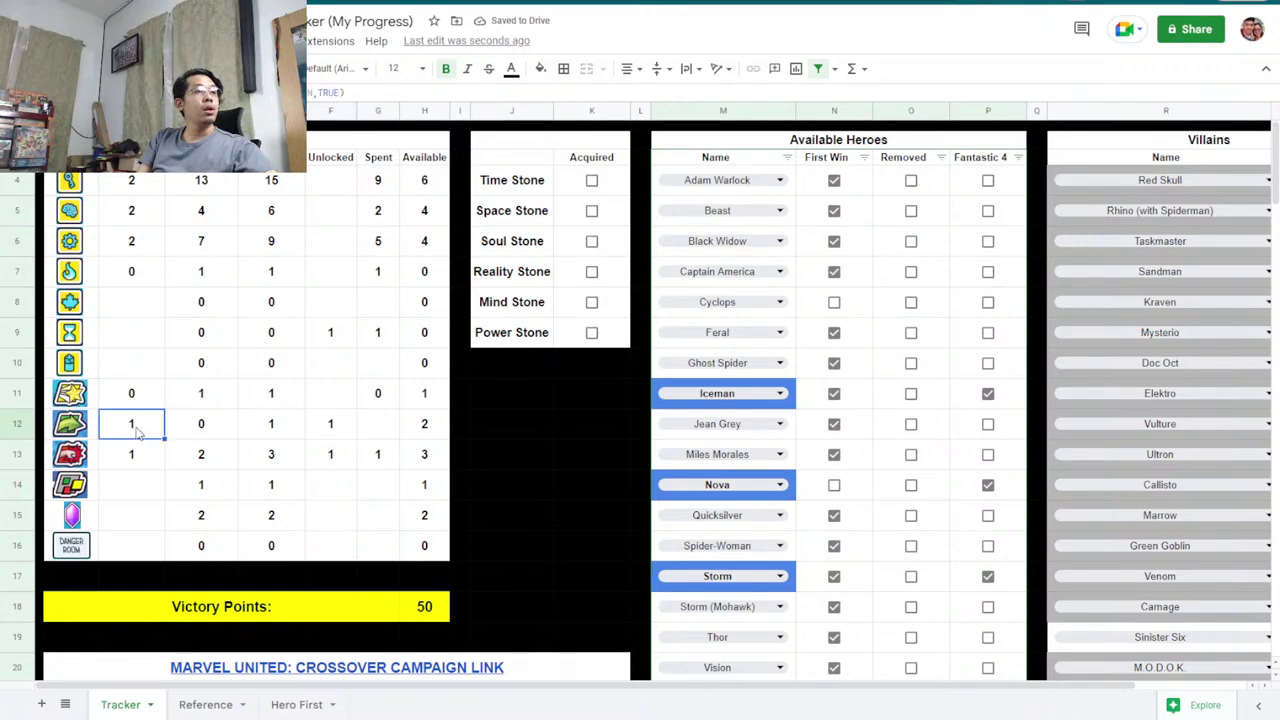
type("2")
left_click(383, 434)
left_click(345, 432)
type("0")
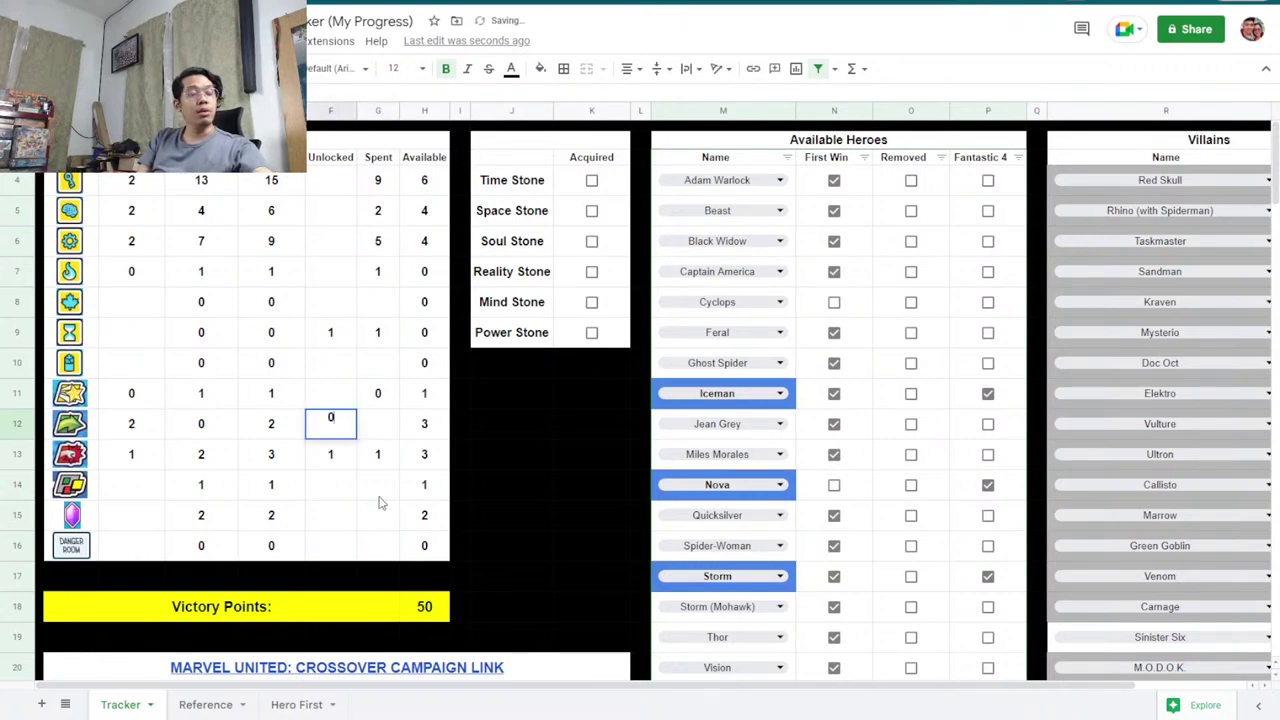
left_click(337, 426)
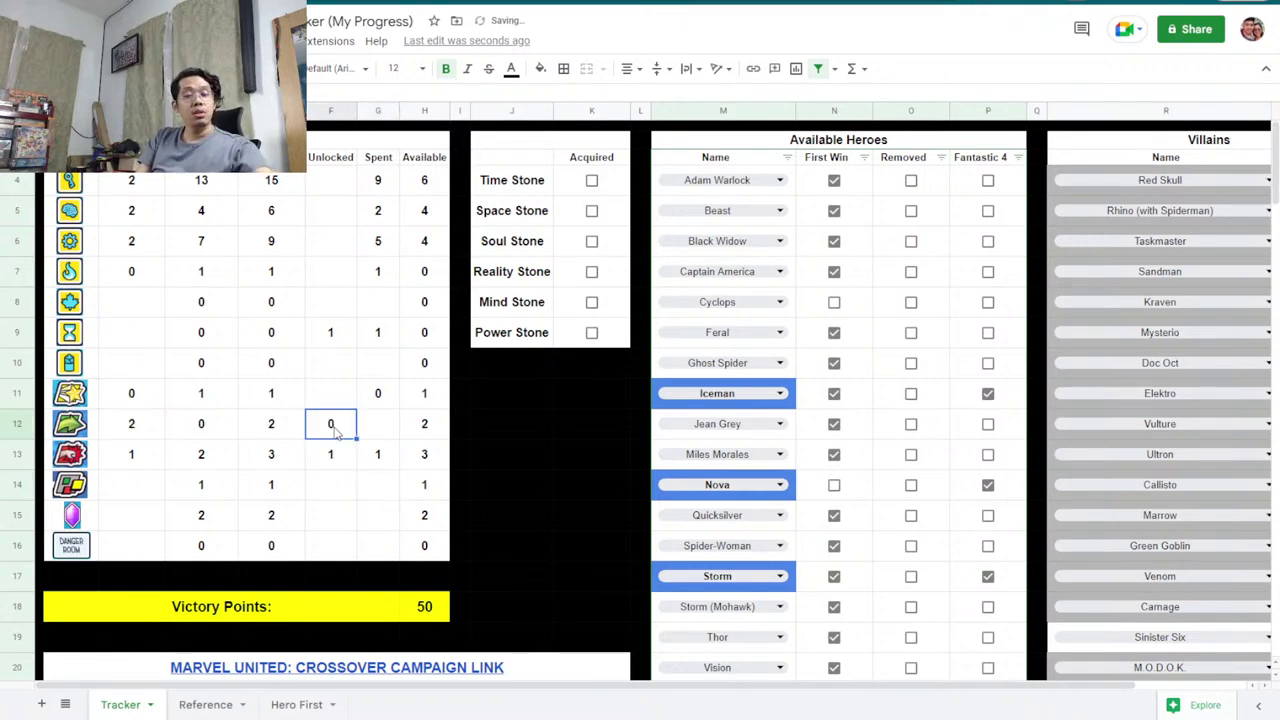
key("Delete")
Set the green arrow token's Spent to 0 and the yellow star token's Unlocked to 1.
left_click(383, 428)
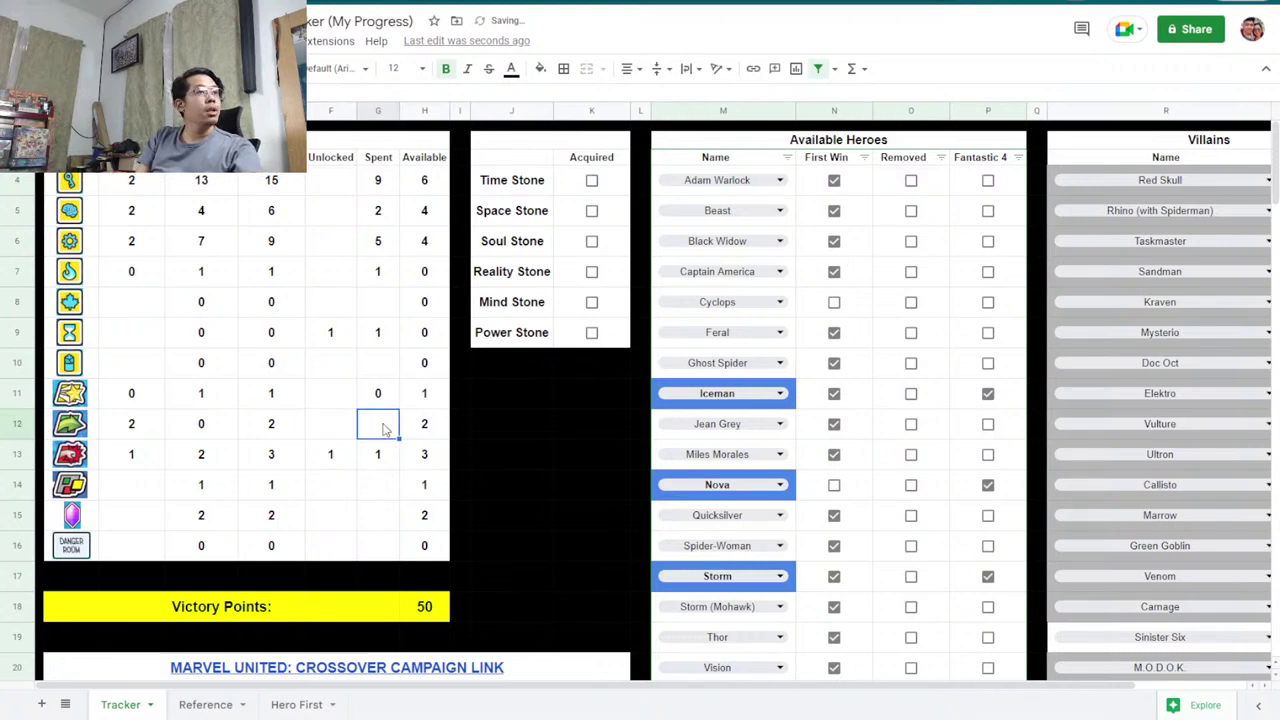
type("0")
left_click(341, 397)
type("1")
left_click(357, 474)
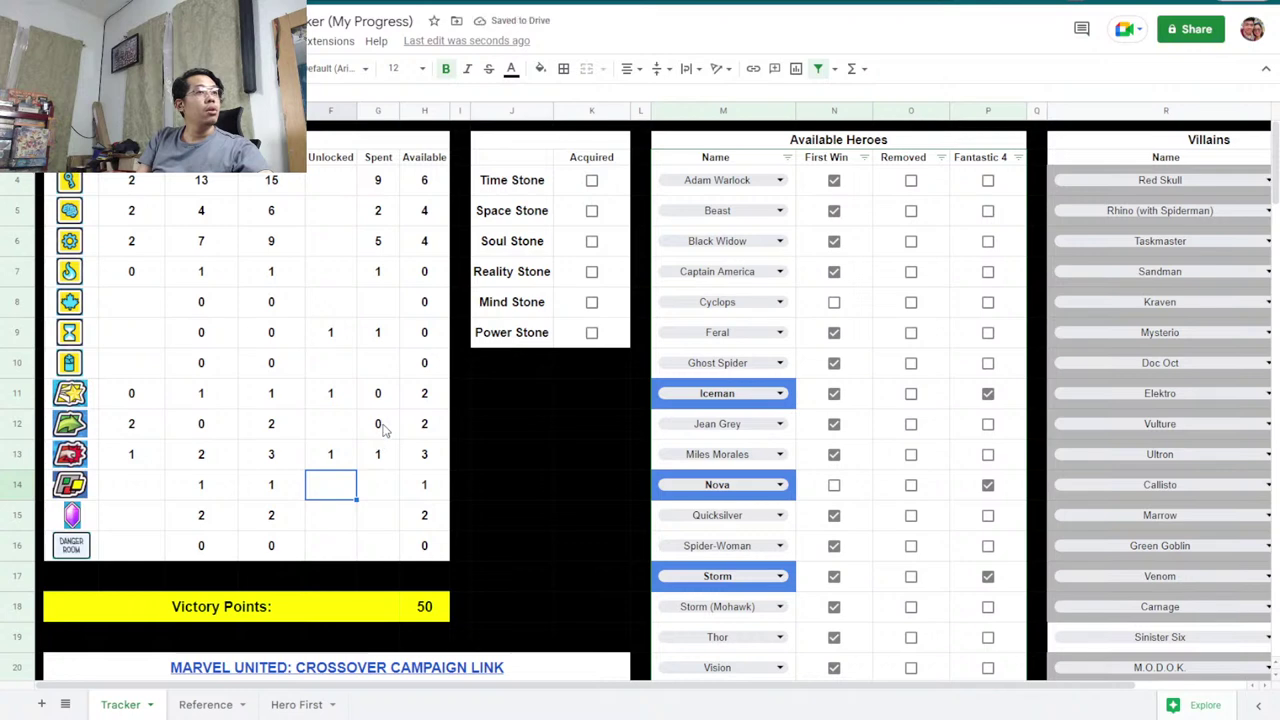
Enter 0 as Spent for the red-and-green card token in row 14 and the purple crystal in row 15.
left_click(381, 426)
left_click(385, 492)
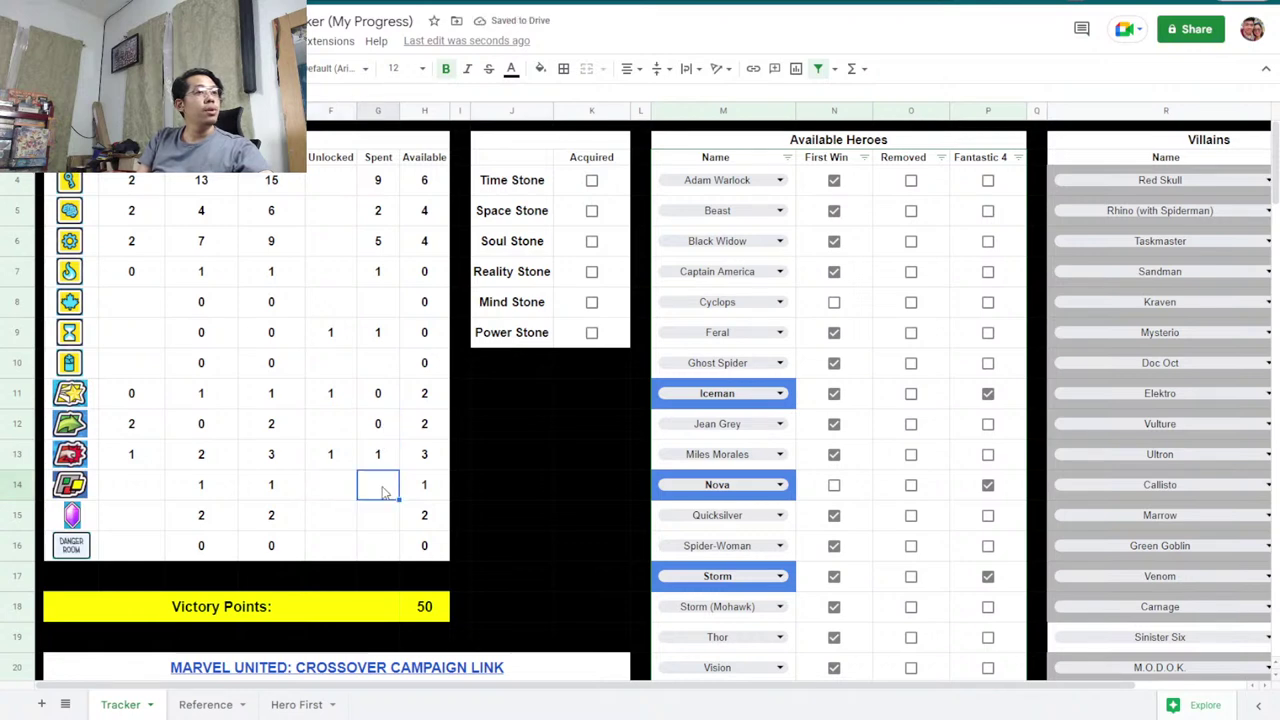
type("0")
left_click(380, 527)
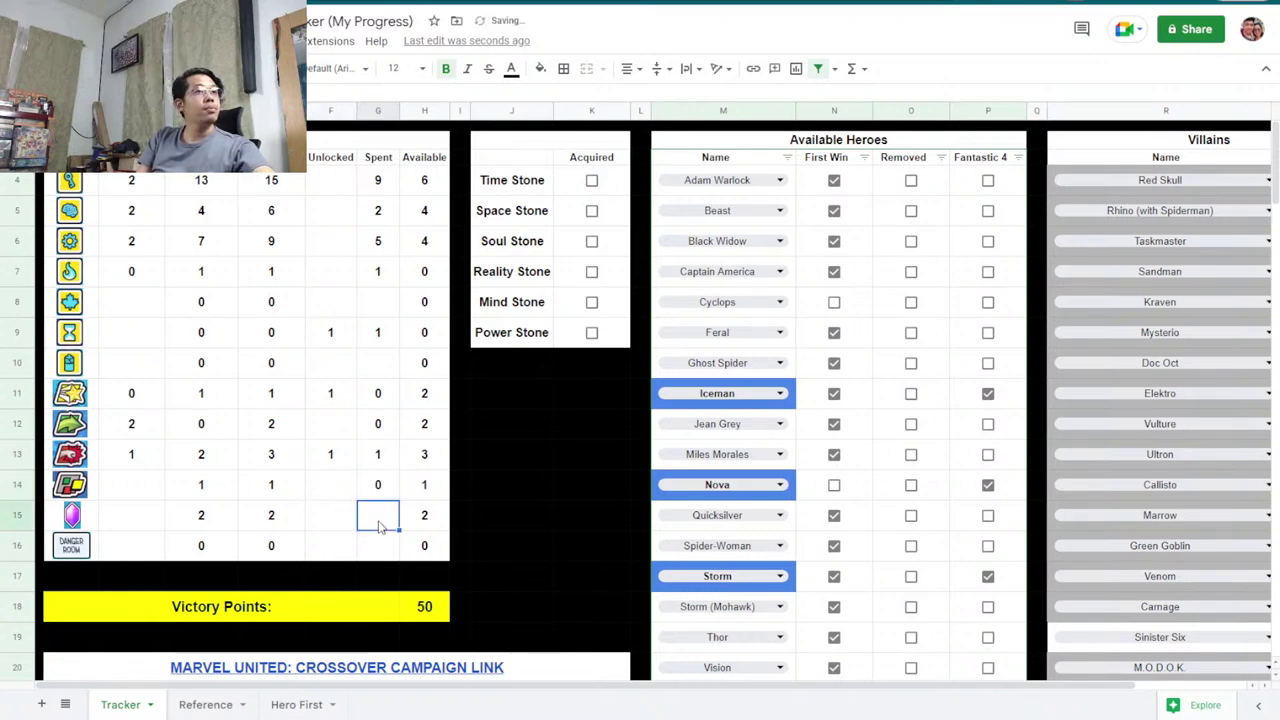
type("0")
left_click(378, 372)
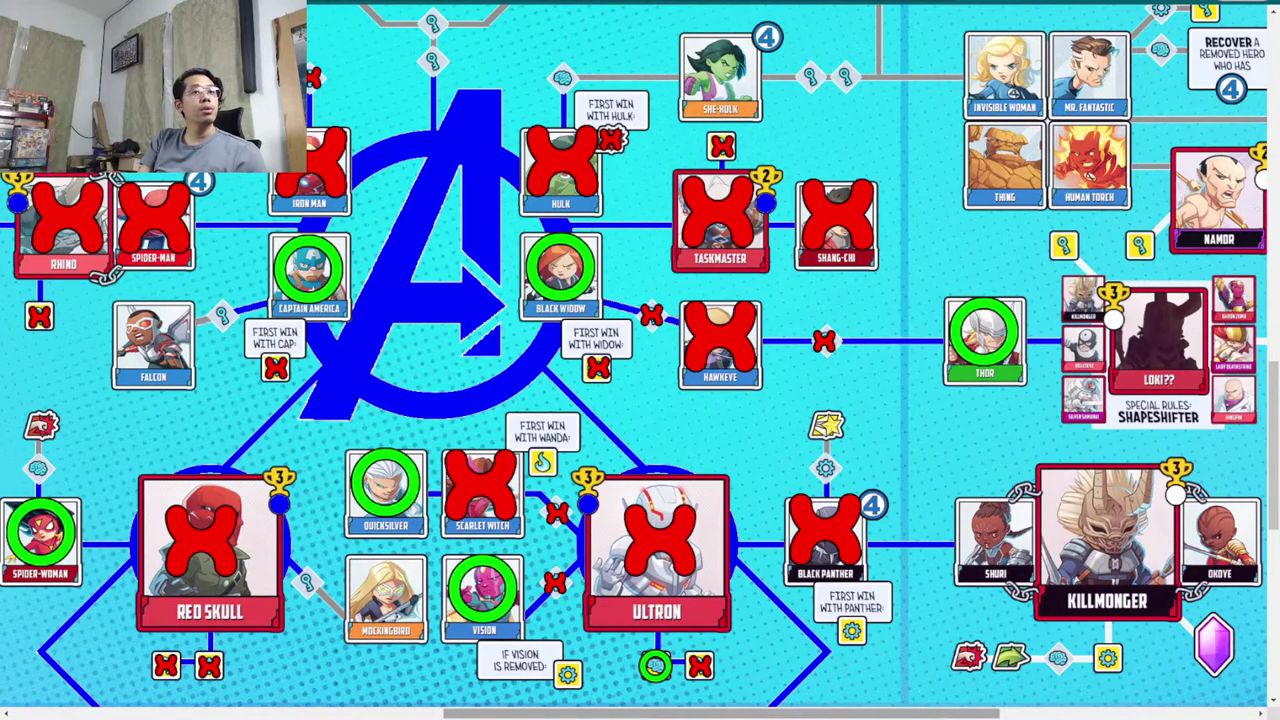
Check the token requirements below Killmonger on the map, then set the brain token's Spent to 3 in the tracker.
scroll(866, 514, "right", 5)
scroll(866, 514, "down", 3)
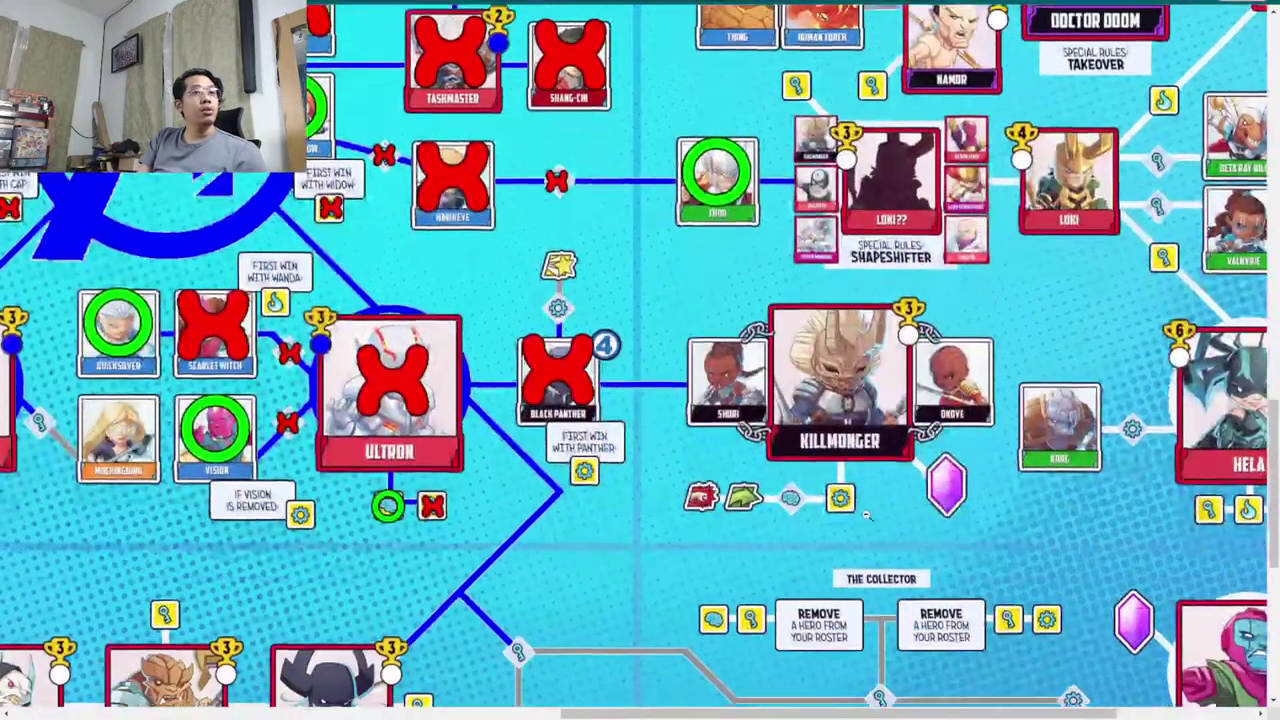
scroll(866, 514, "down", 2)
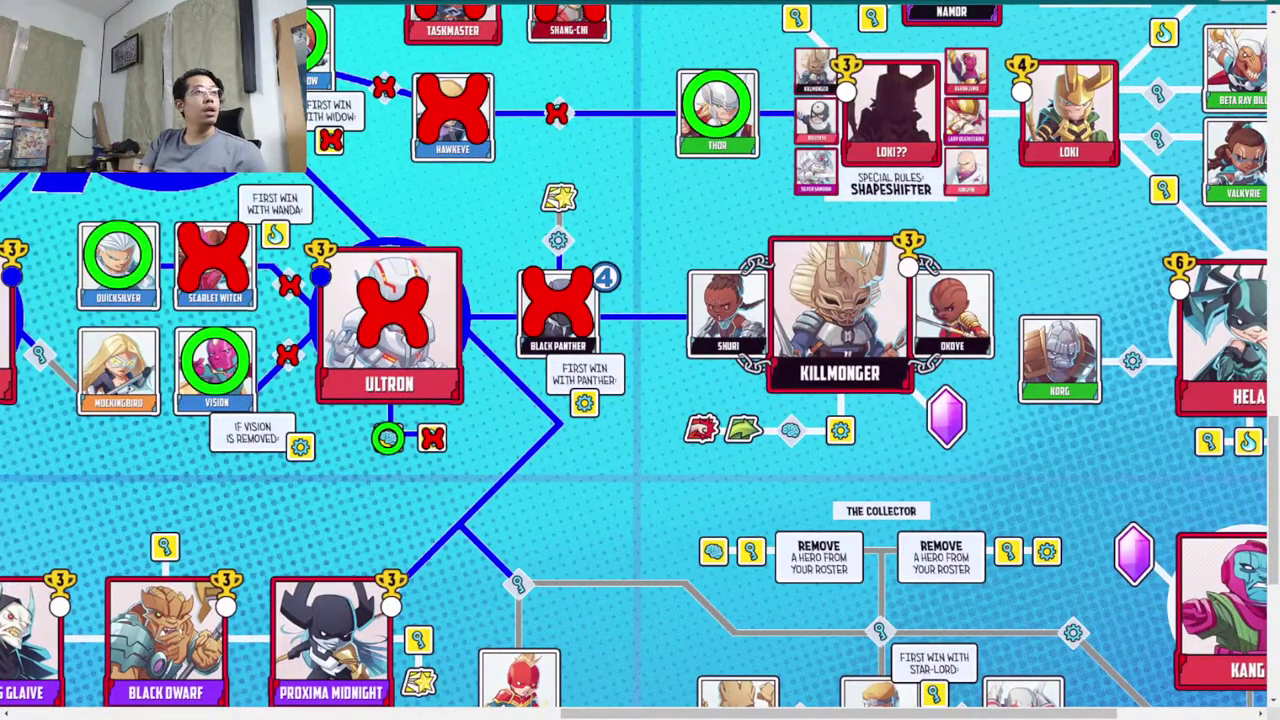
key("ctrl+Tab")
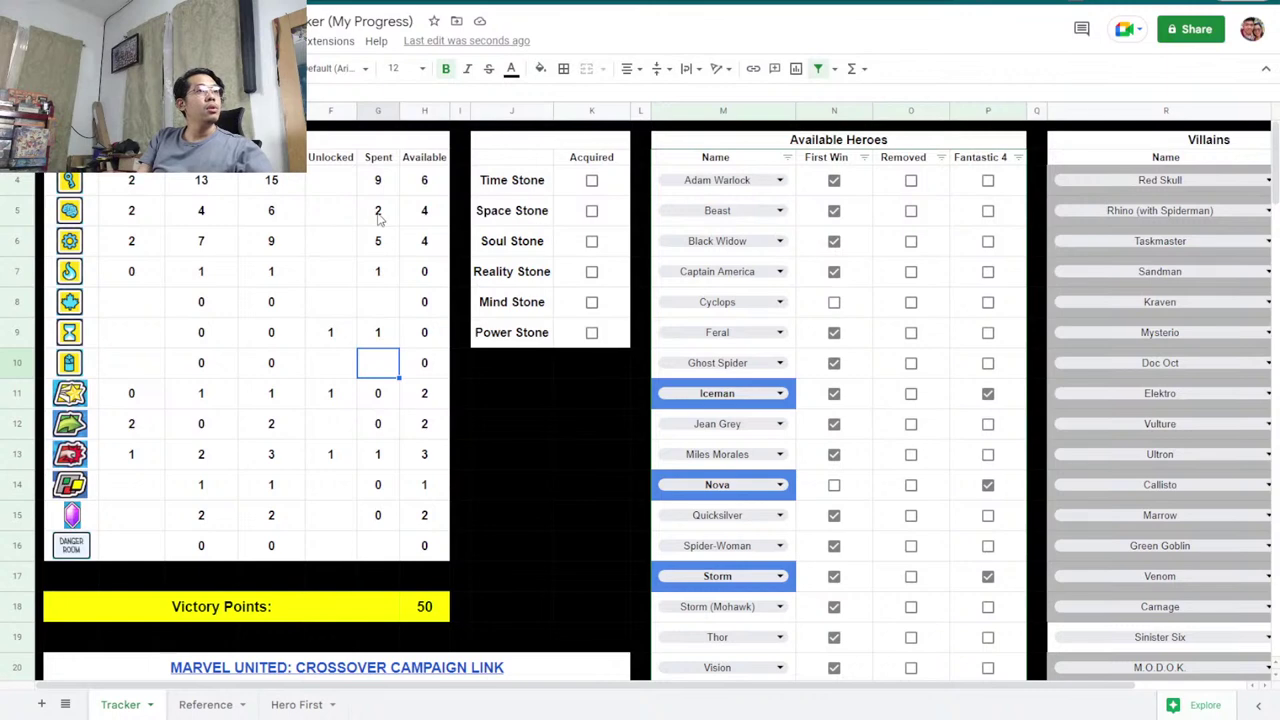
left_click(379, 214)
type("3")
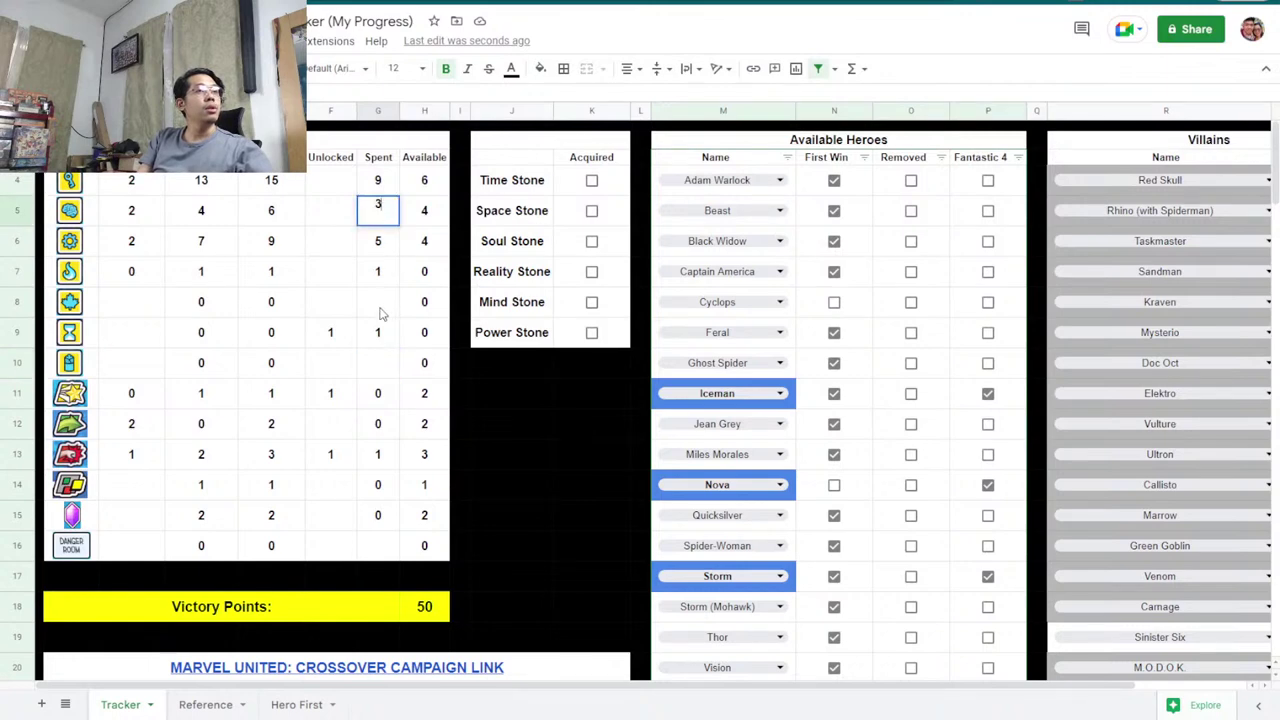
left_click(379, 308)
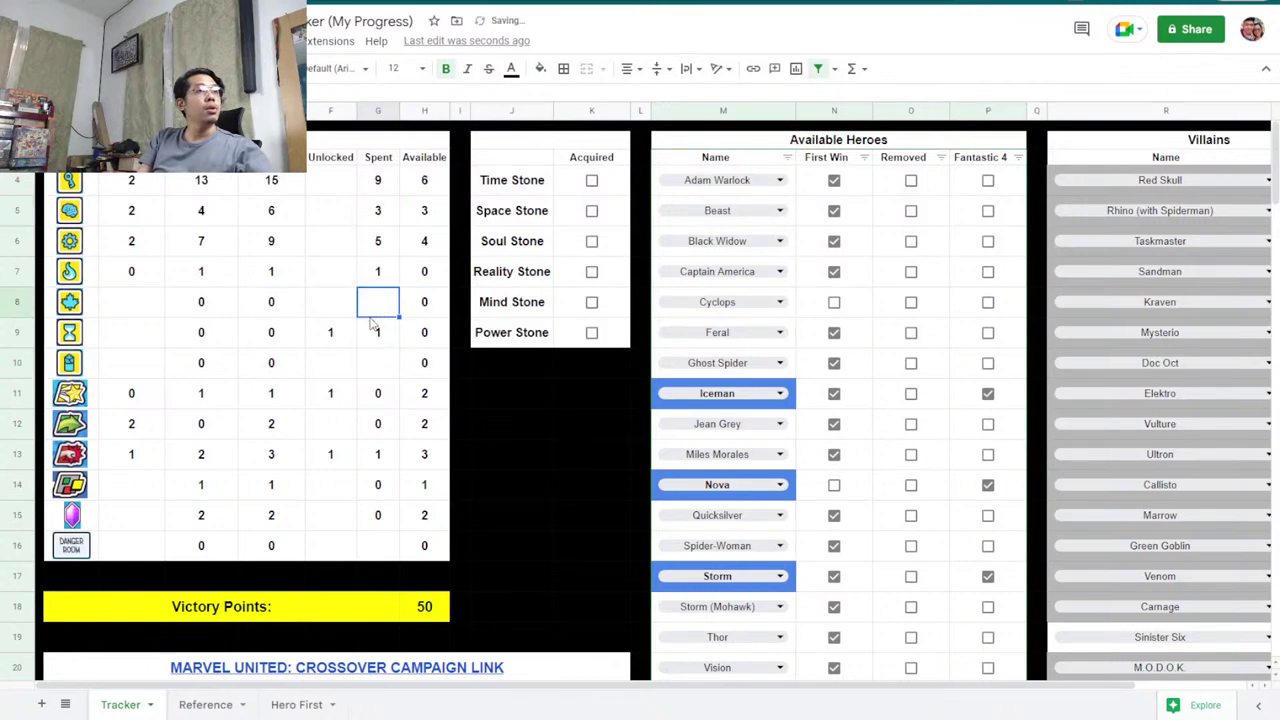
Set the Unlocked values to 2 for the red token and 1 for the green arrow token.
left_click(335, 436)
left_click(335, 455)
type("2")
left_click(336, 436)
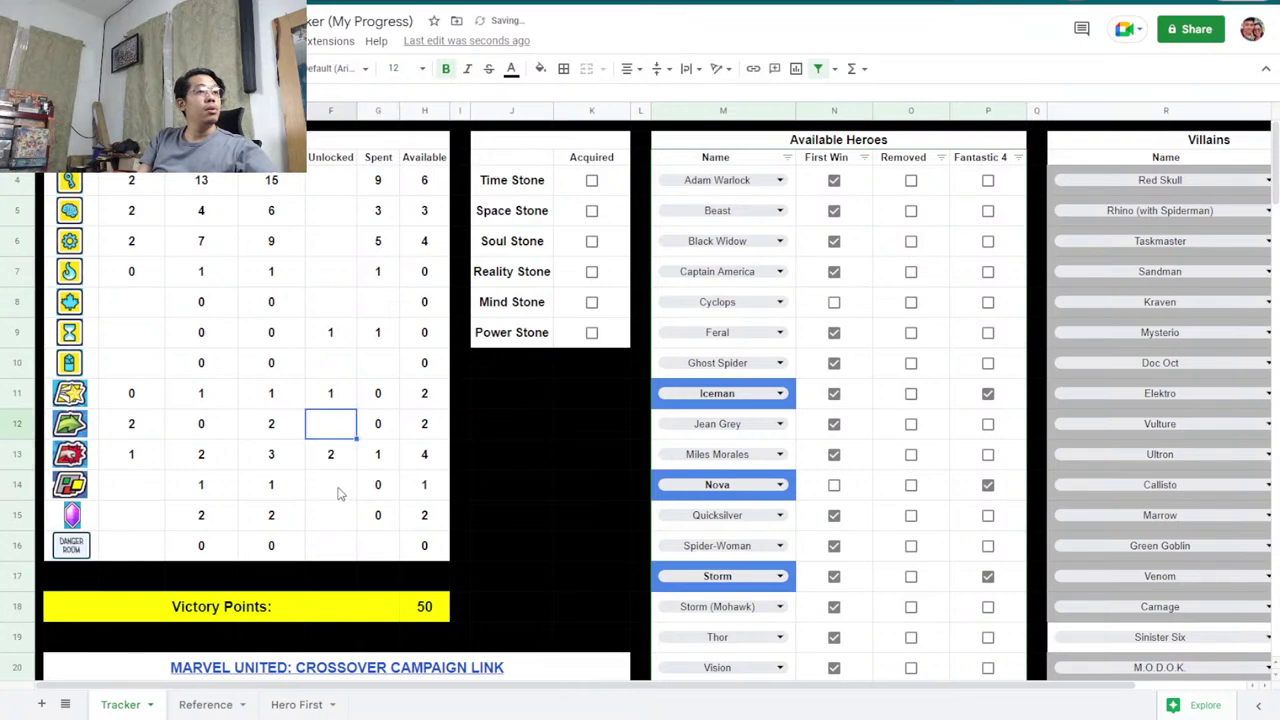
type("1")
left_click(338, 488)
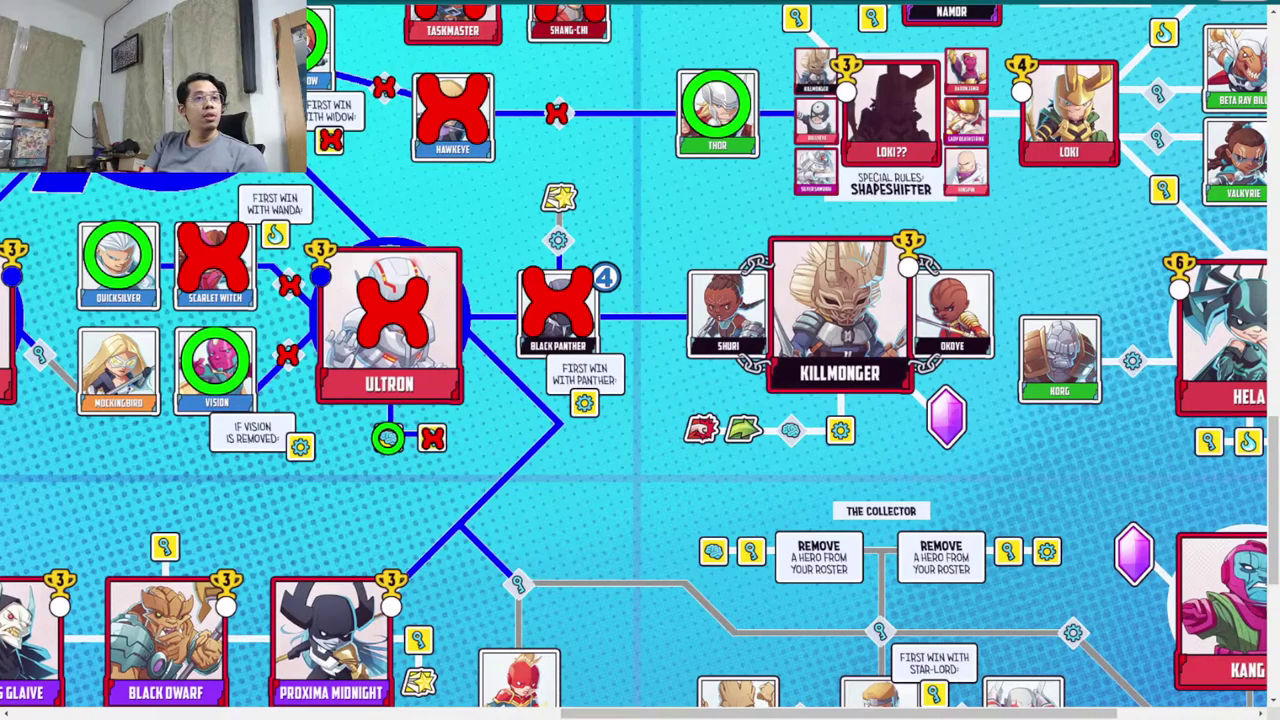
After viewing the map, set the gear token's Spent to 6 and the red token's Unlocked to 3 in the tracker.
left_click_drag(688, 714, 603, 715)
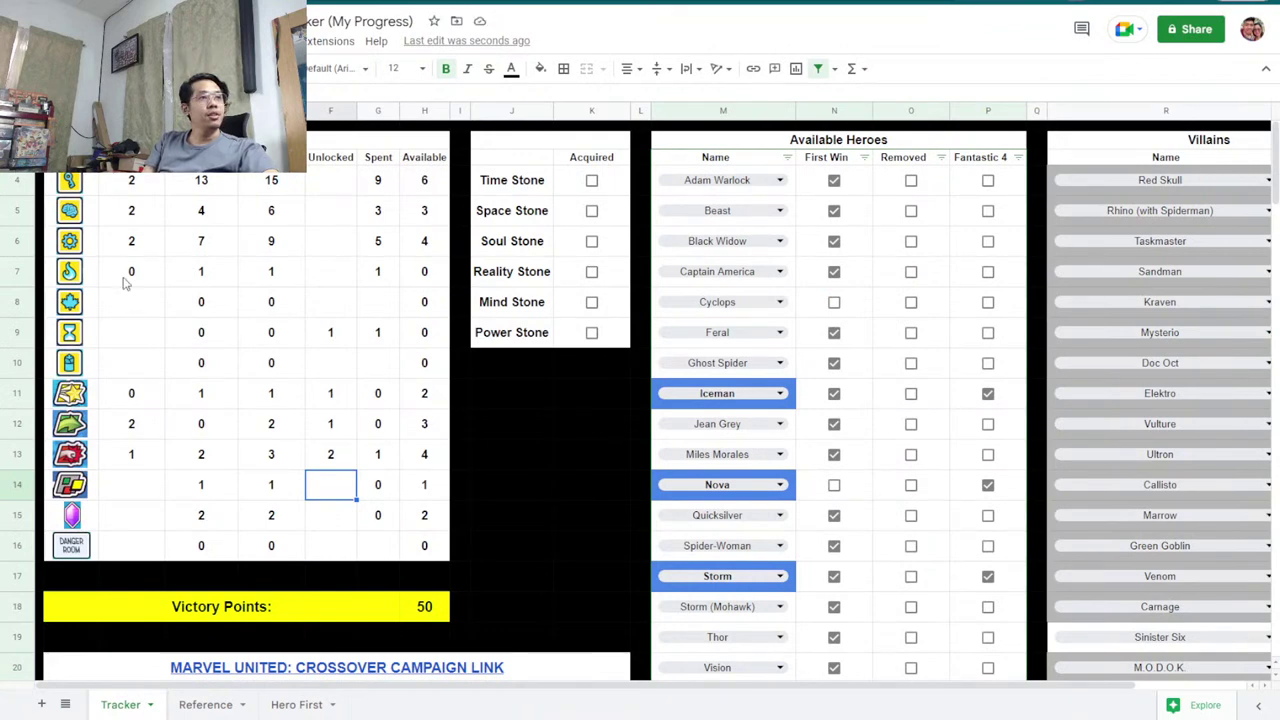
left_click(339, 254)
left_click(380, 252)
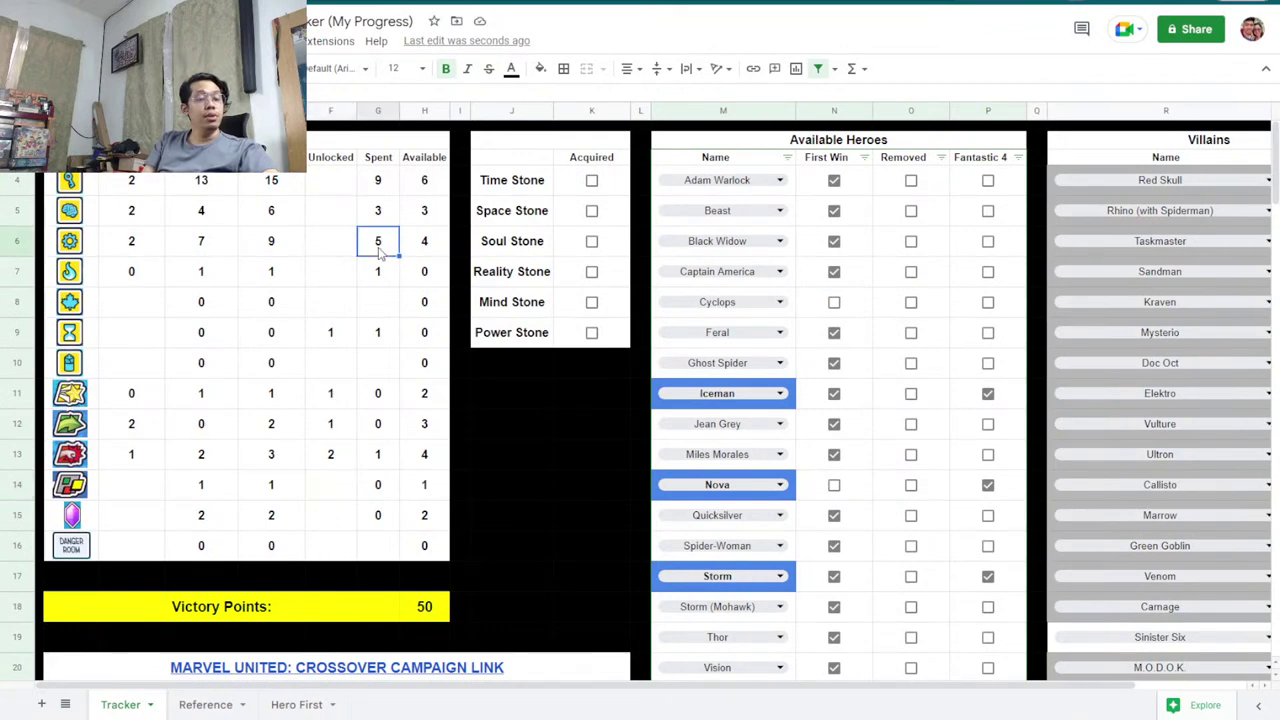
type("6")
left_click(392, 344)
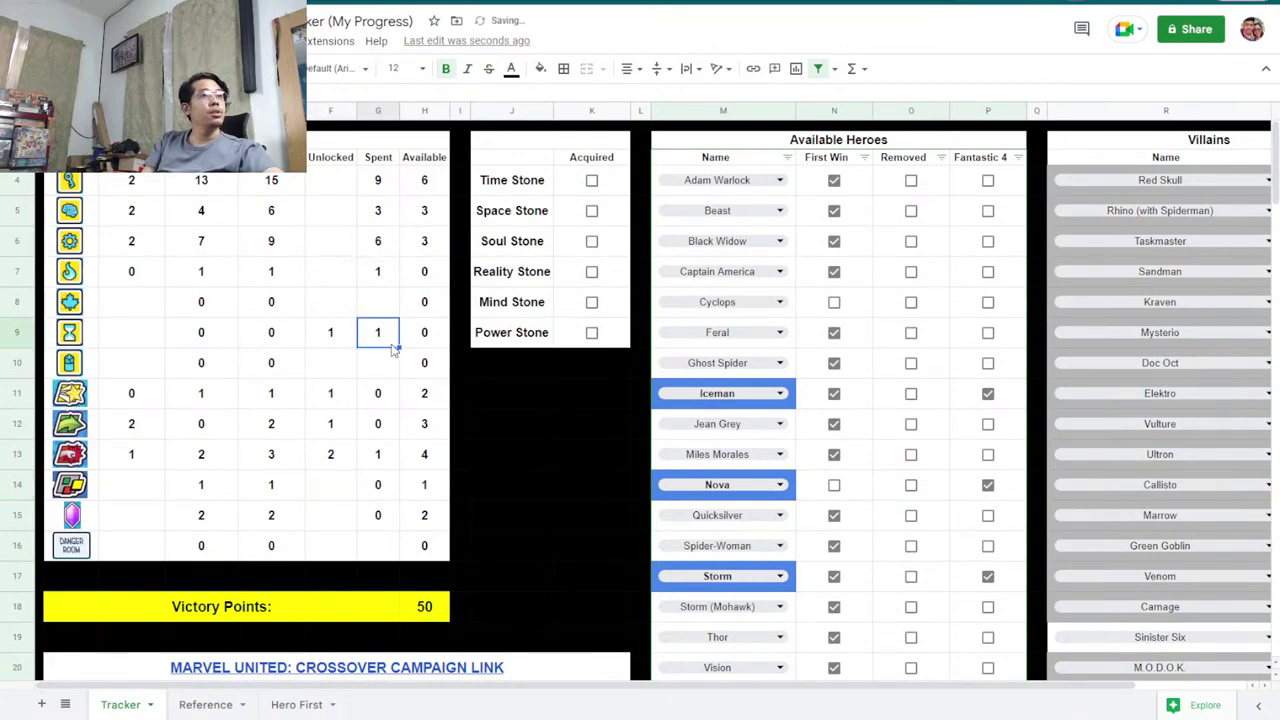
left_click(334, 466)
type("3")
left_click(334, 526)
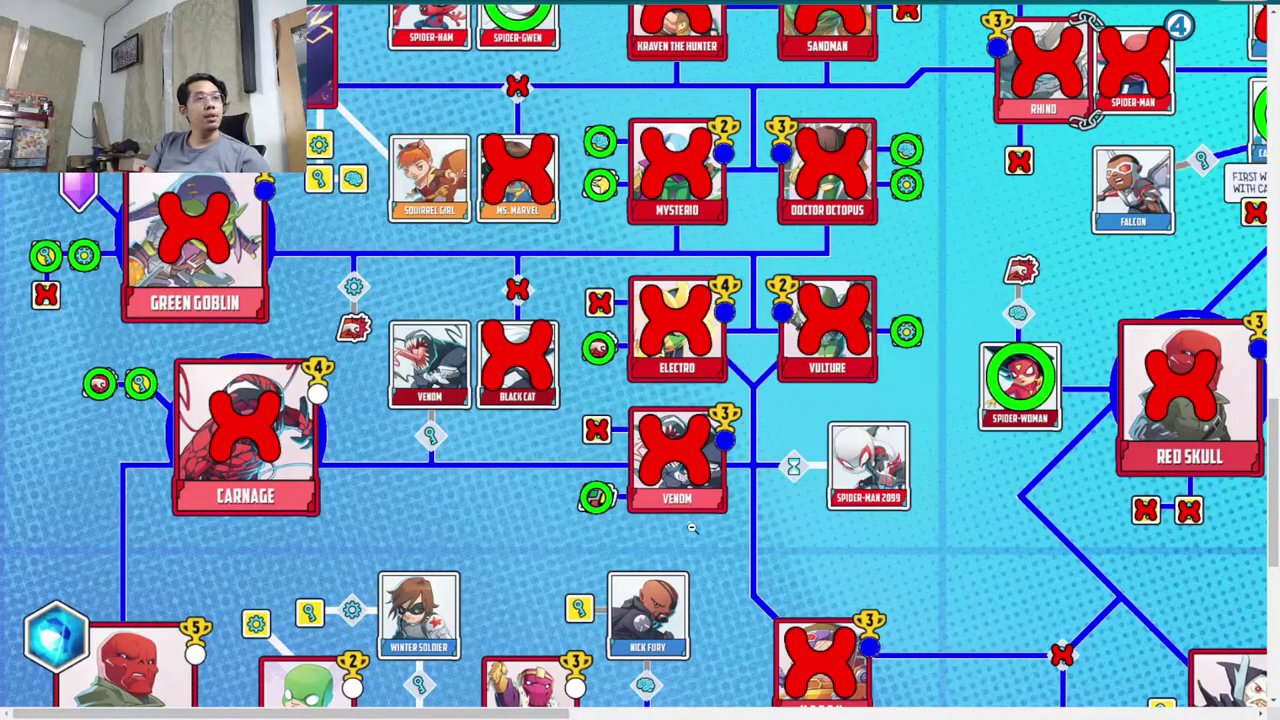
Check the gear cost for the green arrow token beside Nova on the map, then set the gear token's Spent to 7 in the tracker.
scroll(692, 528, "down", 3)
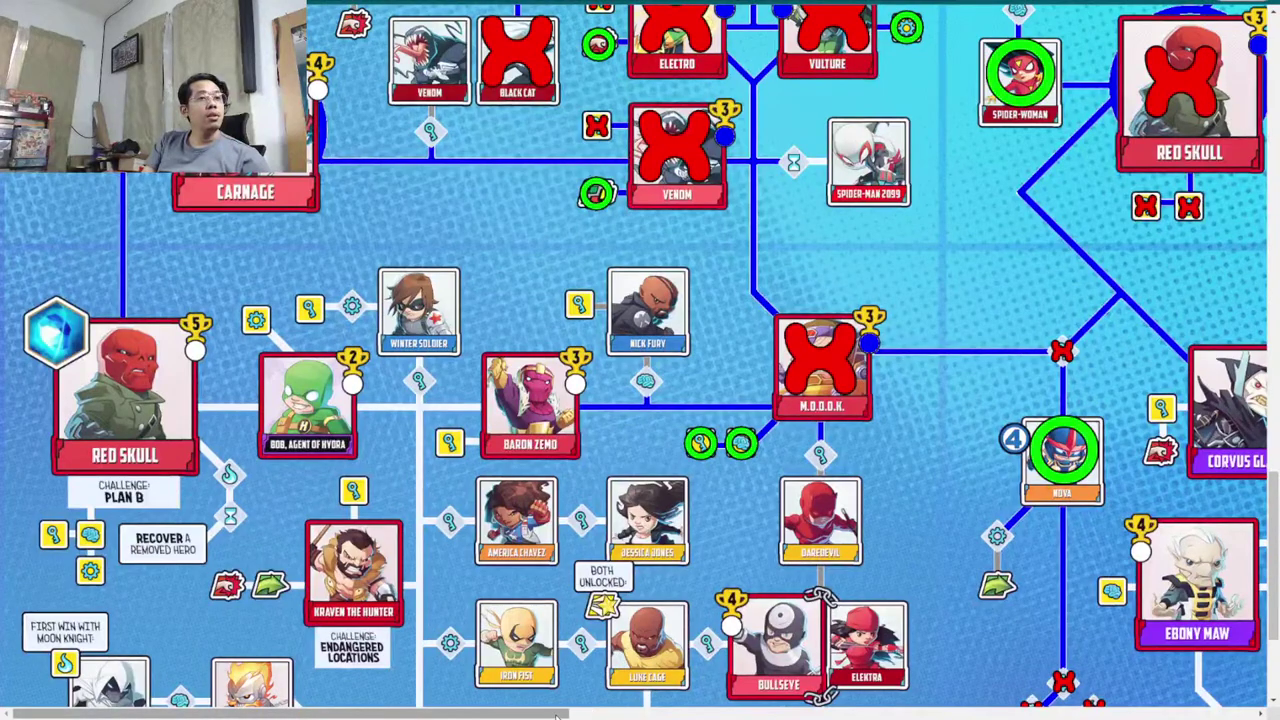
left_click_drag(565, 713, 798, 713)
scroll(481, 380, "down", 3)
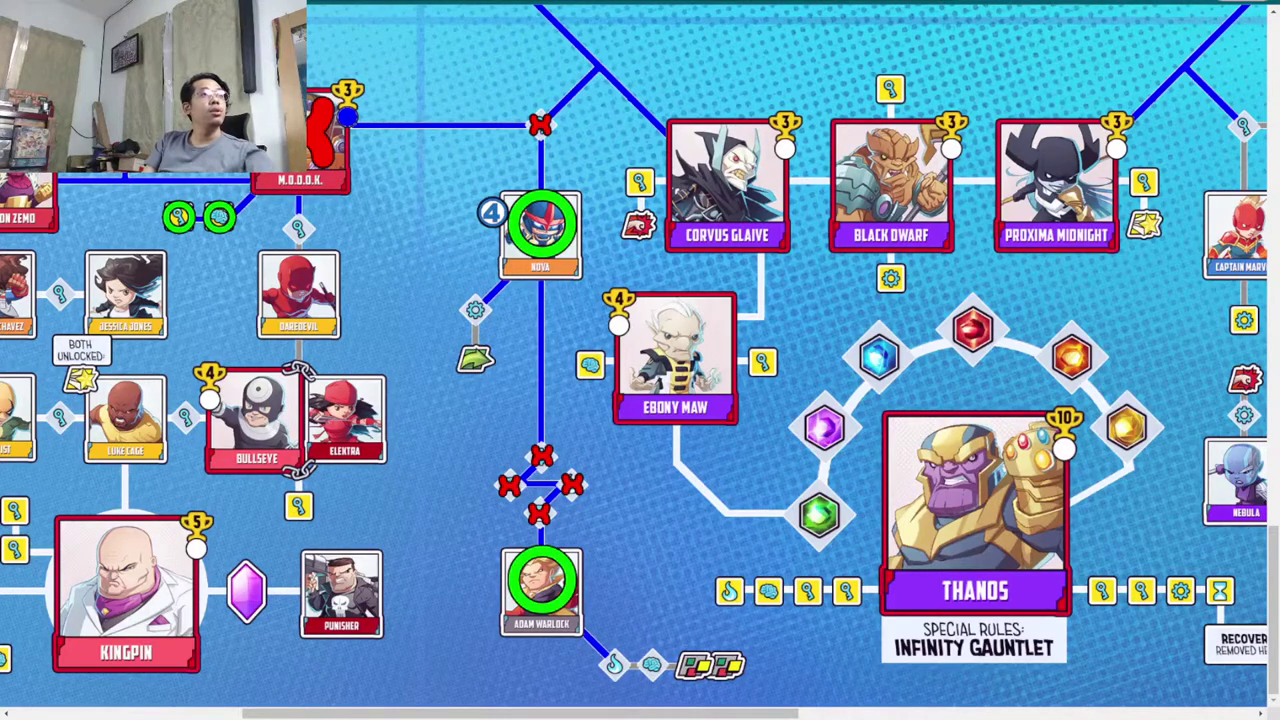
key("ctrl+w")
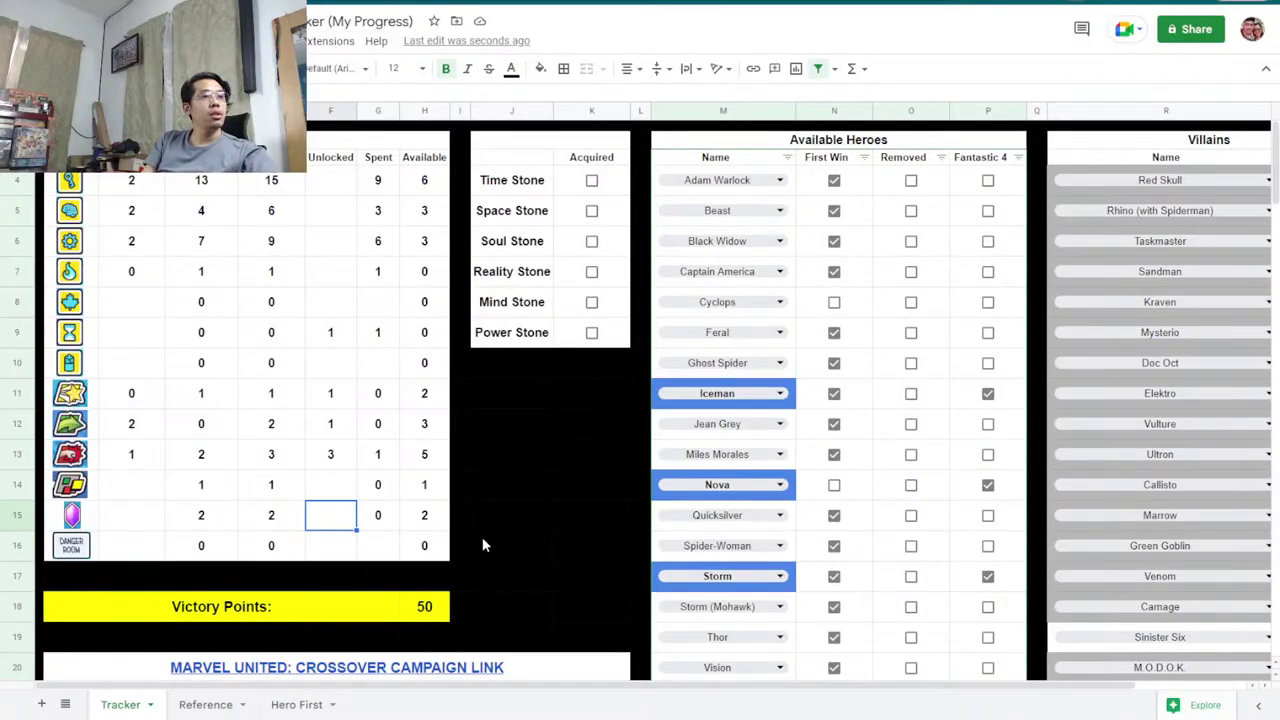
left_click(150, 436)
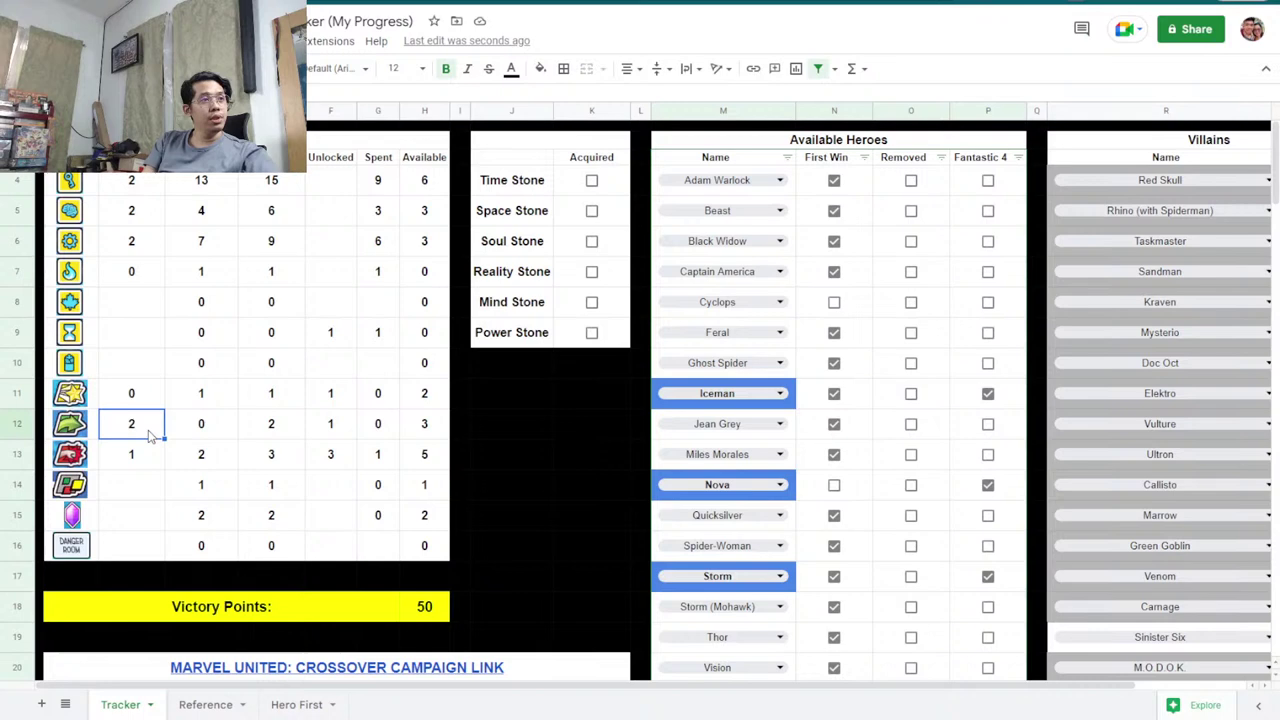
left_click(340, 428)
left_click(382, 248)
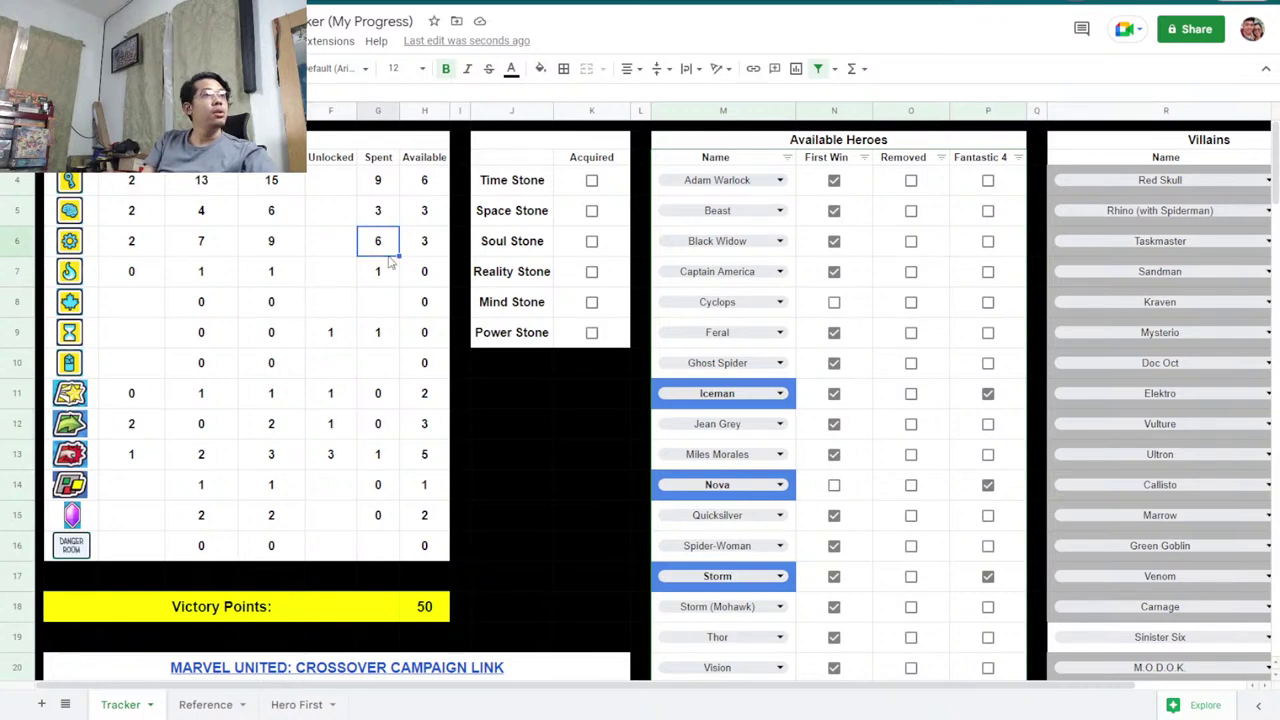
type("7")
left_click(378, 328)
Set the Unlocked value to 2 for the green arrow token in row 12.
left_click(330, 432)
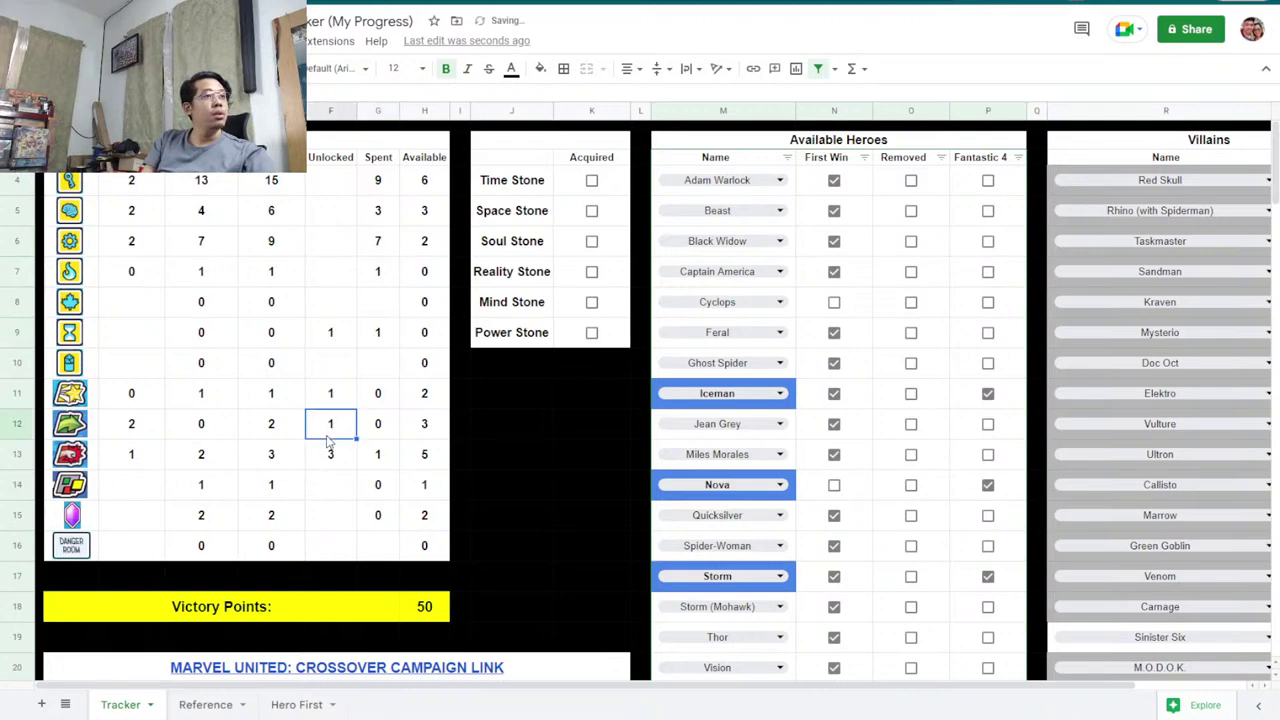
type("2")
left_click(336, 516)
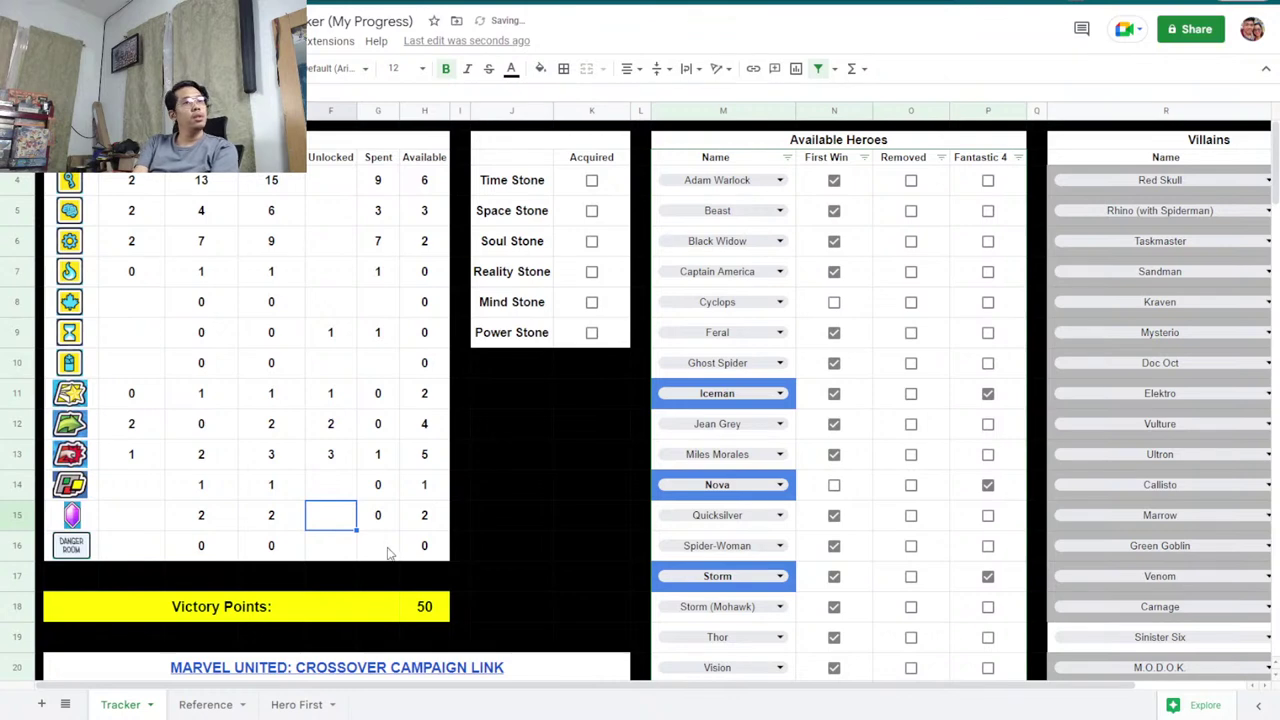
Review the Available values for rows 11 to 14, then examine the map around Thanos, Ronan the Accuser, Killmonger and Loki.
left_click_drag(427, 392, 442, 488)
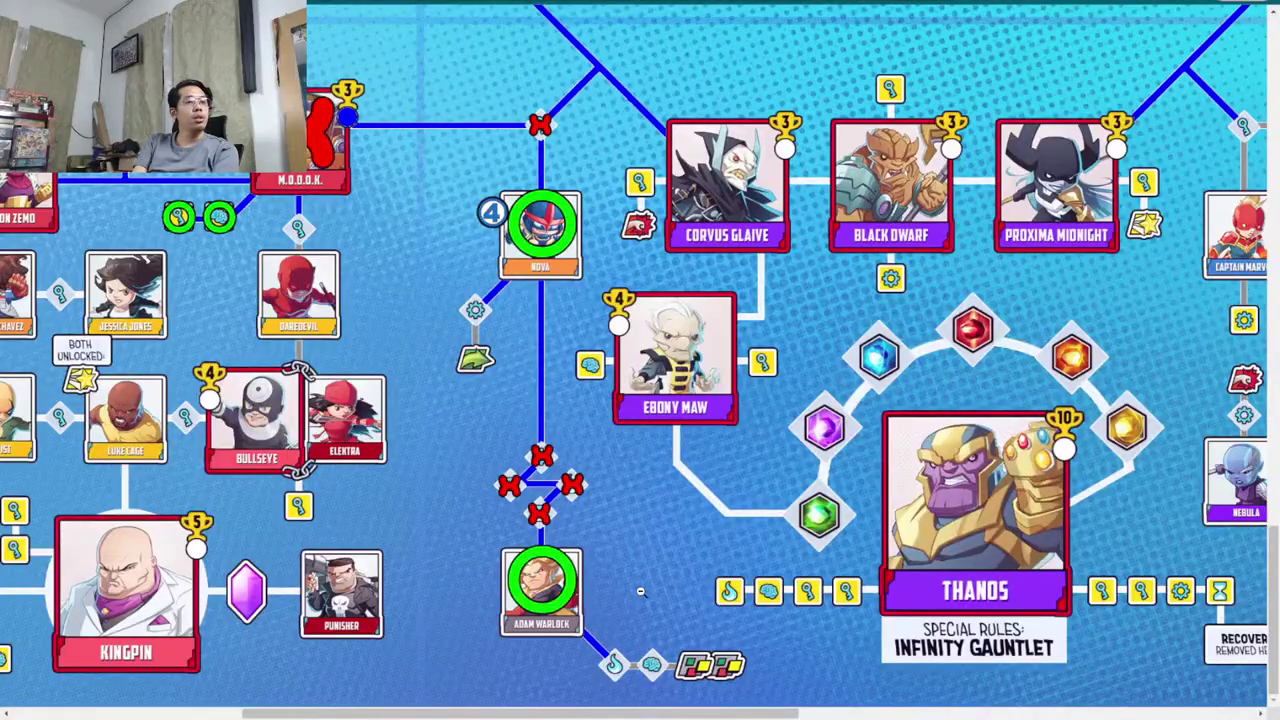
left_click_drag(520, 713, 777, 713)
scroll(777, 713, "up", 3)
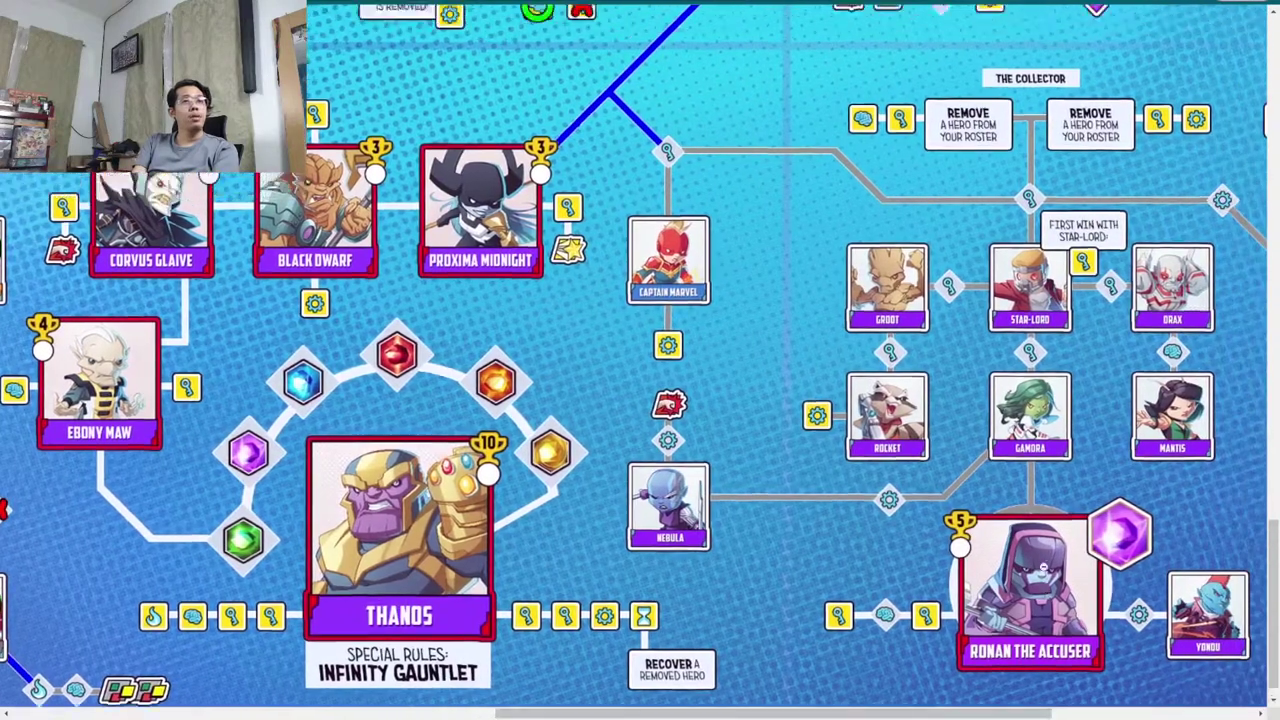
scroll(640, 360, "up", 3)
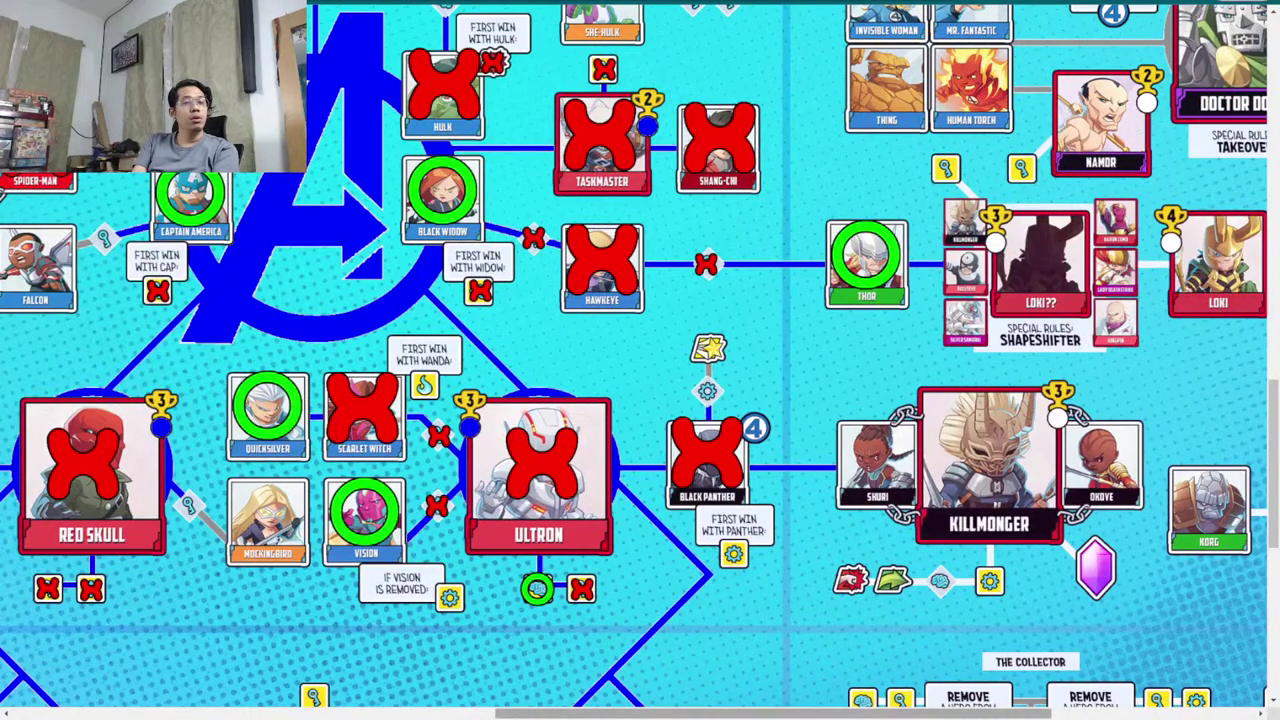
scroll(640, 360, "right", 2)
Examine the X-Men section of the map, comparing the brain token rewards beside Professor X with the tracker and checking the surrounding villains.
scroll(848, 557, "up", 3)
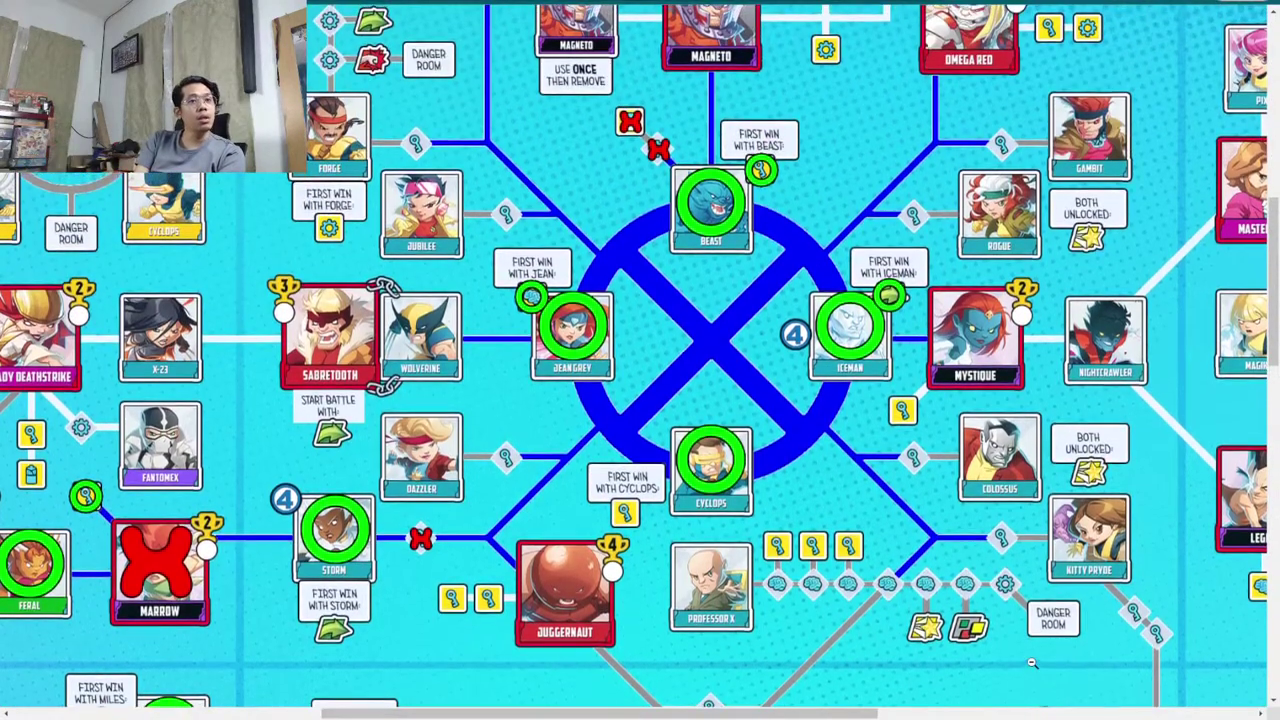
scroll(1027, 658, "down", 1)
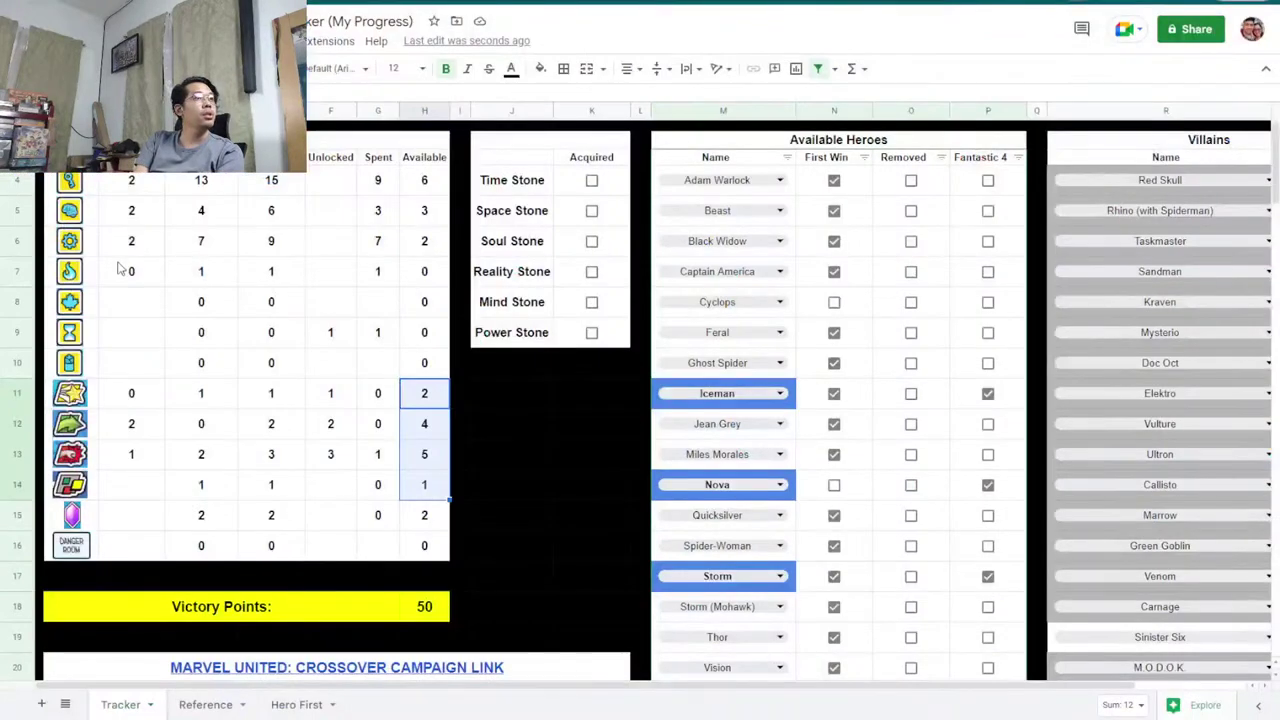
left_click(361, 216)
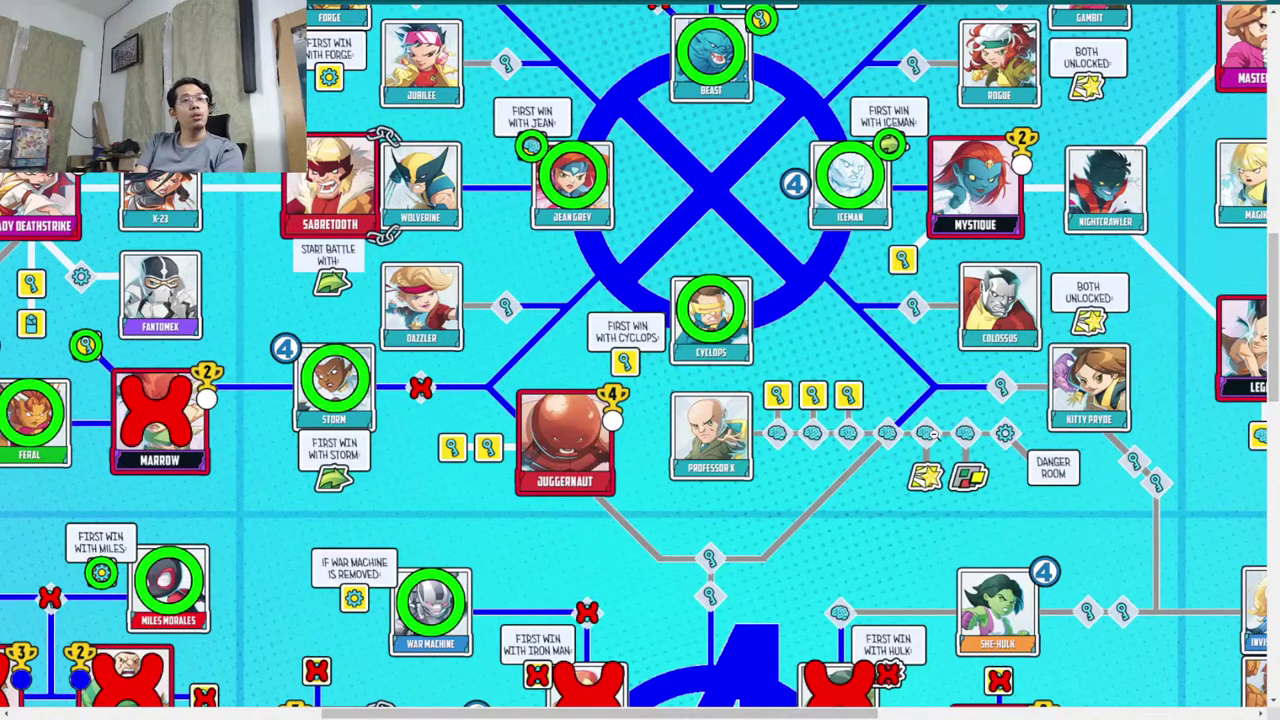
scroll(953, 570, "up", 3)
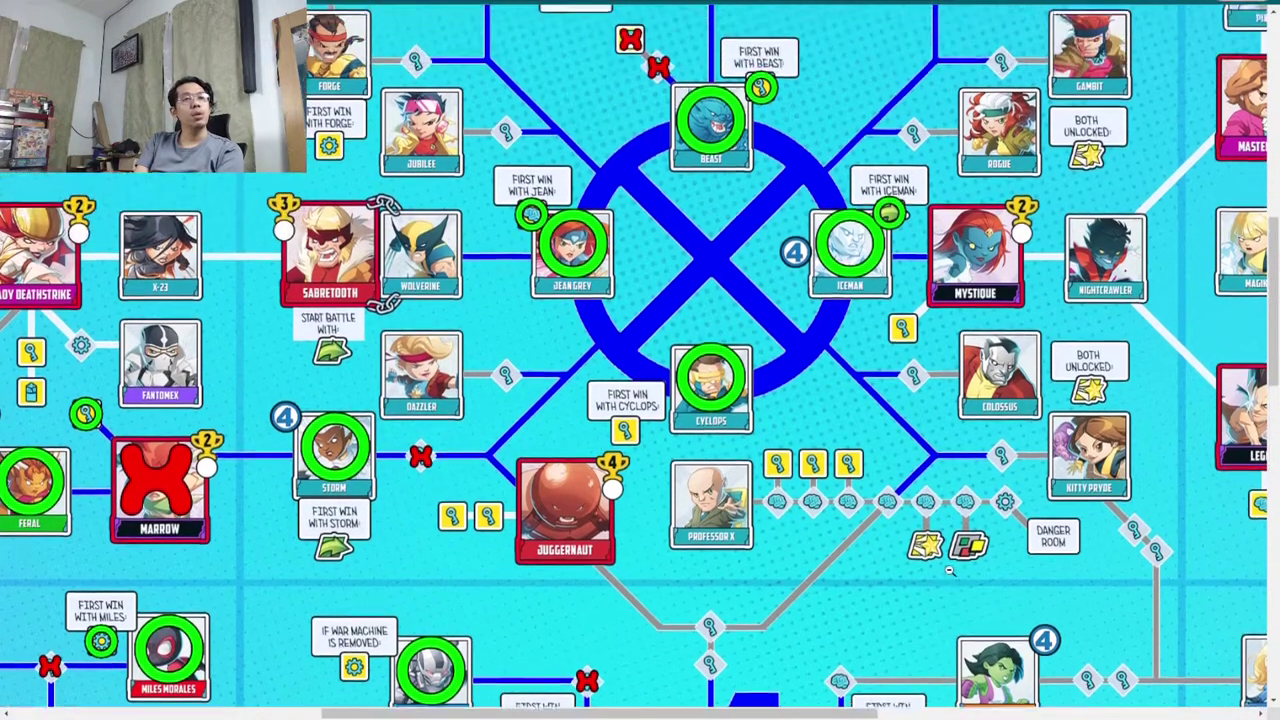
scroll(949, 579, "up", 2)
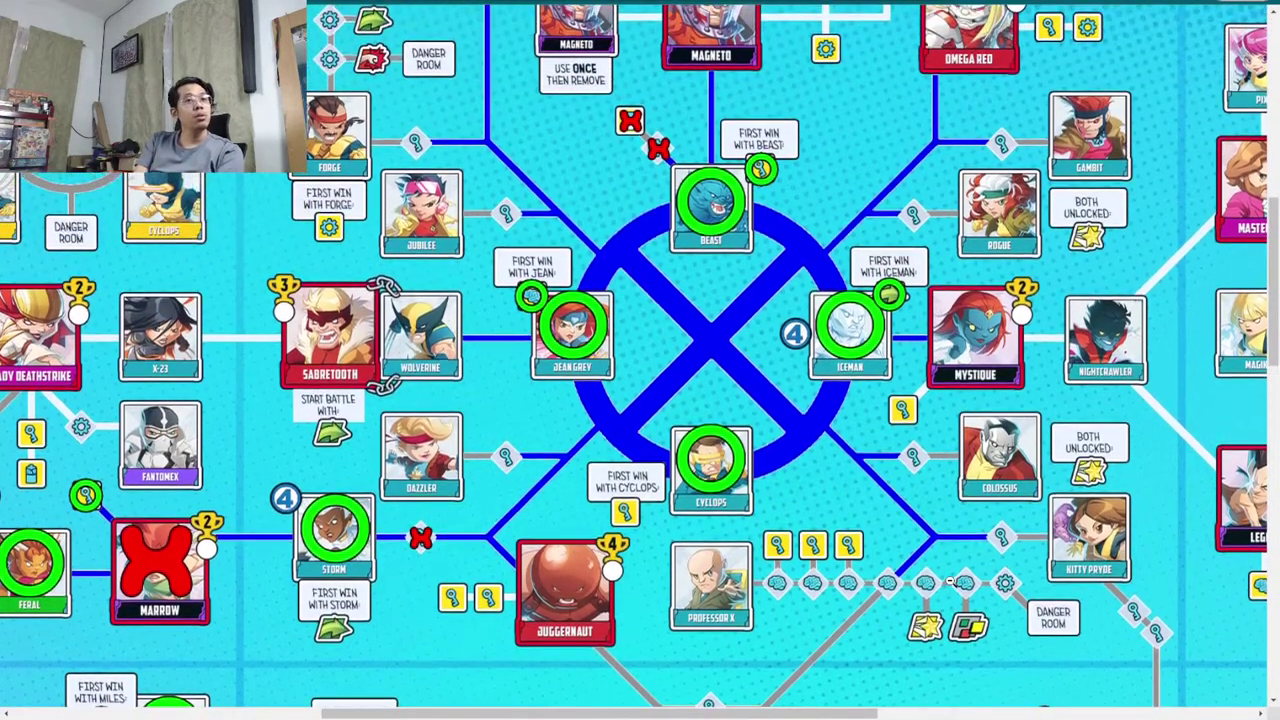
scroll(949, 592, "down", 2)
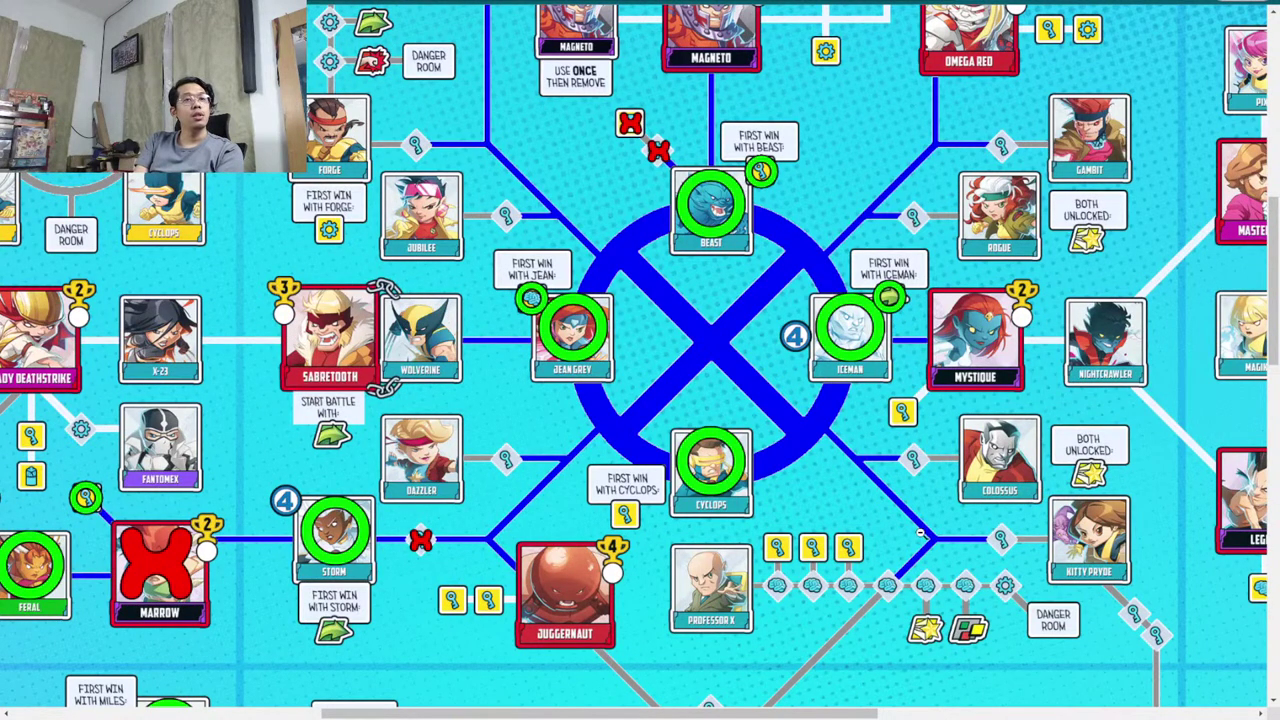
scroll(864, 537, "up", 1)
scroll(865, 537, "up", 1)
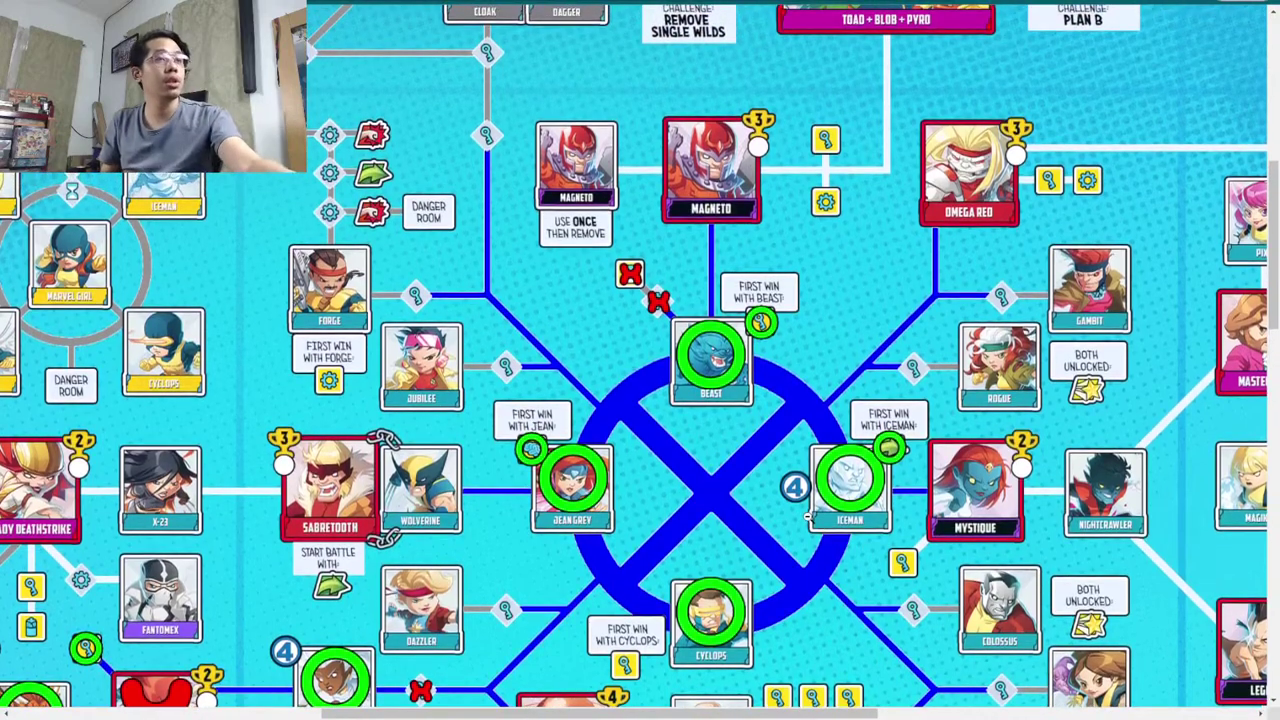
scroll(764, 462, "down", 5)
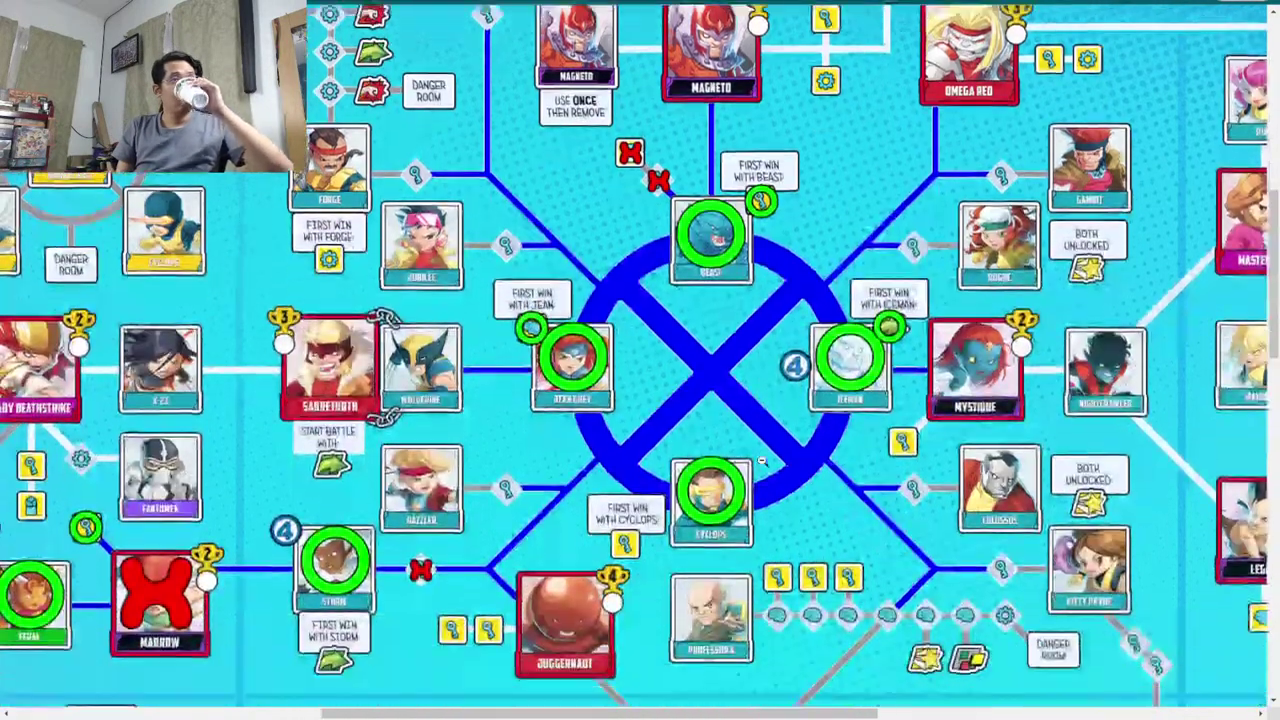
scroll(770, 472, "up", 6)
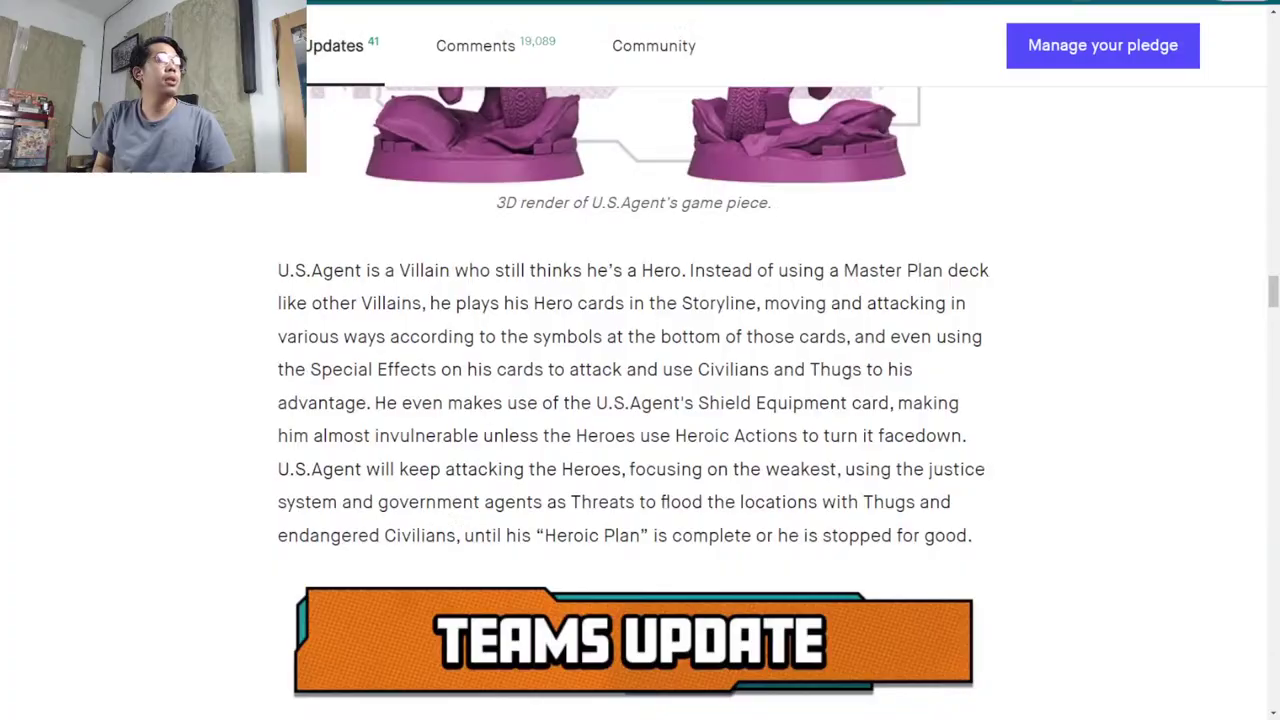
Switch to the Marvel United: Multiverse Kickstarter page and review the U.S.Agent update, then the project's pledge total and backers.
scroll(630, 400, "up", 10)
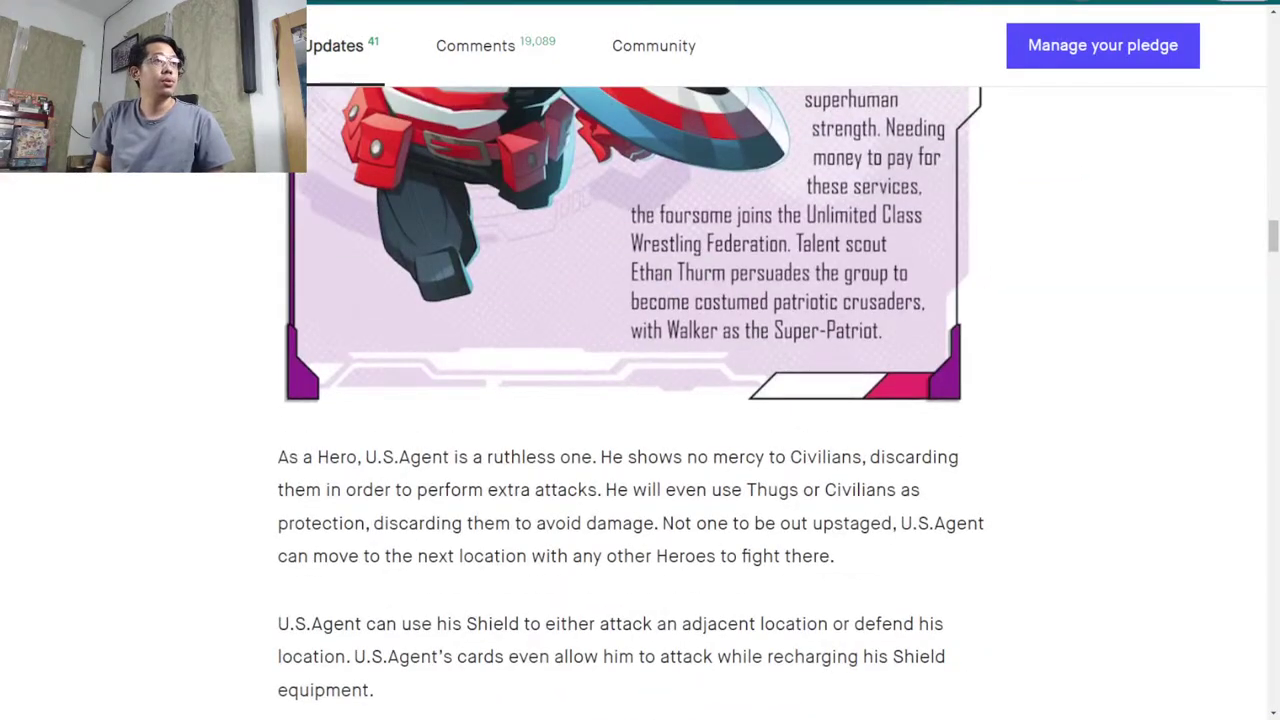
scroll(766, 400, "up", 3)
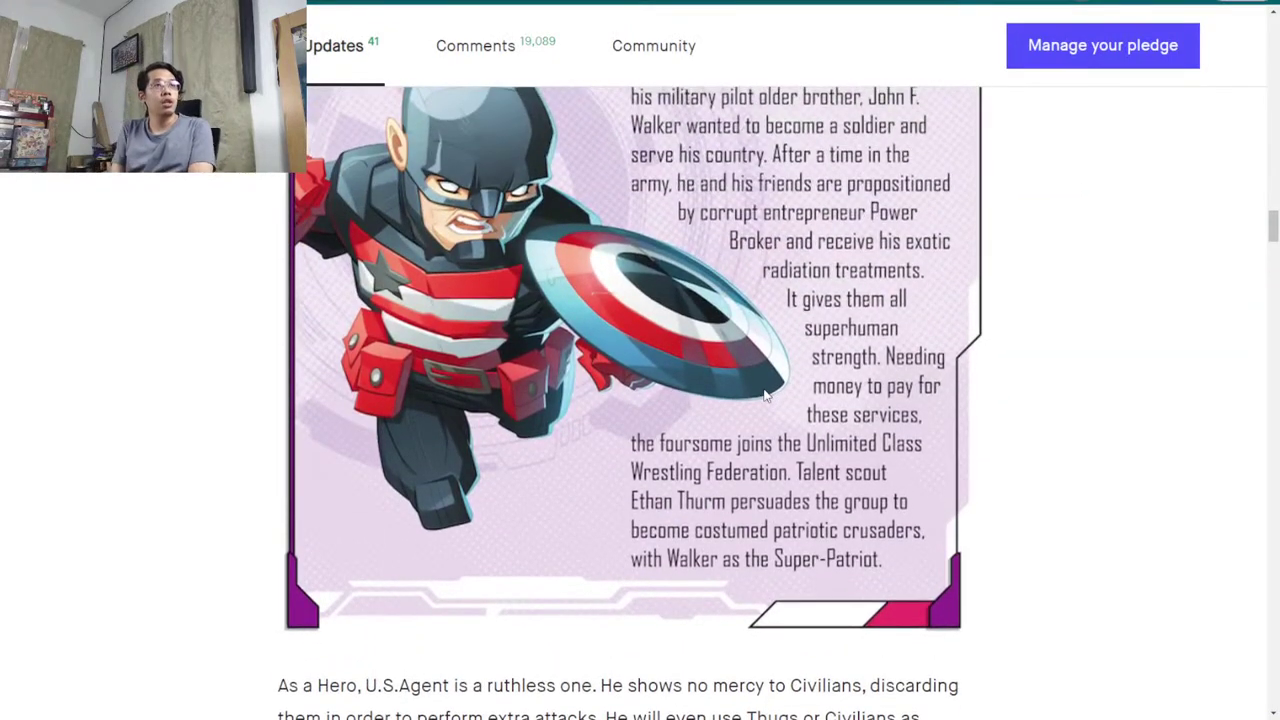
scroll(759, 400, "up", 15)
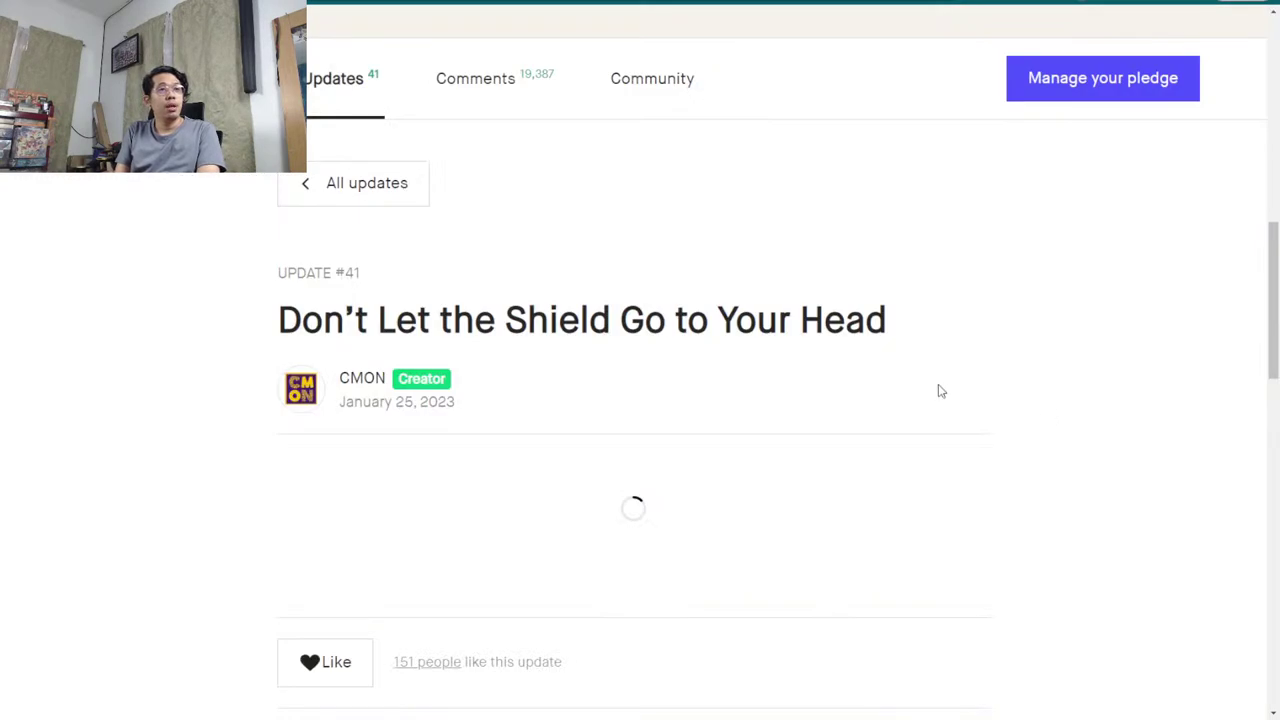
scroll(940, 390, "up", 1)
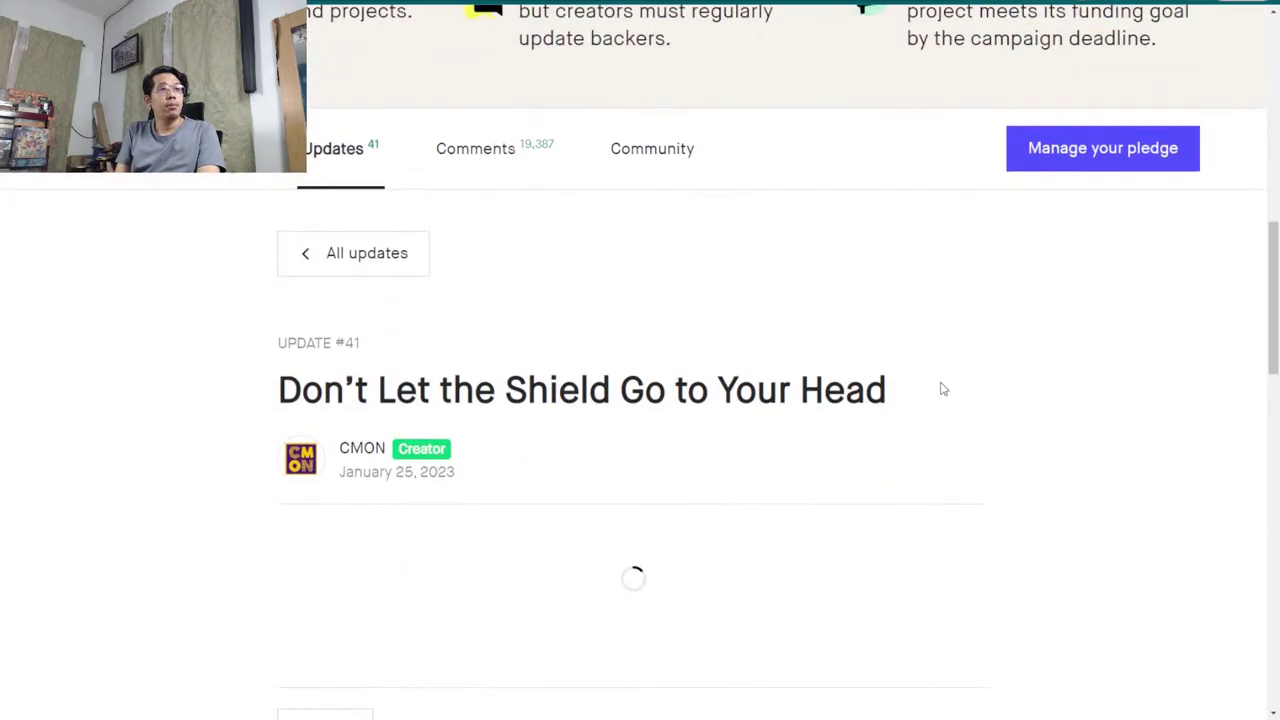
scroll(940, 390, "up", 10)
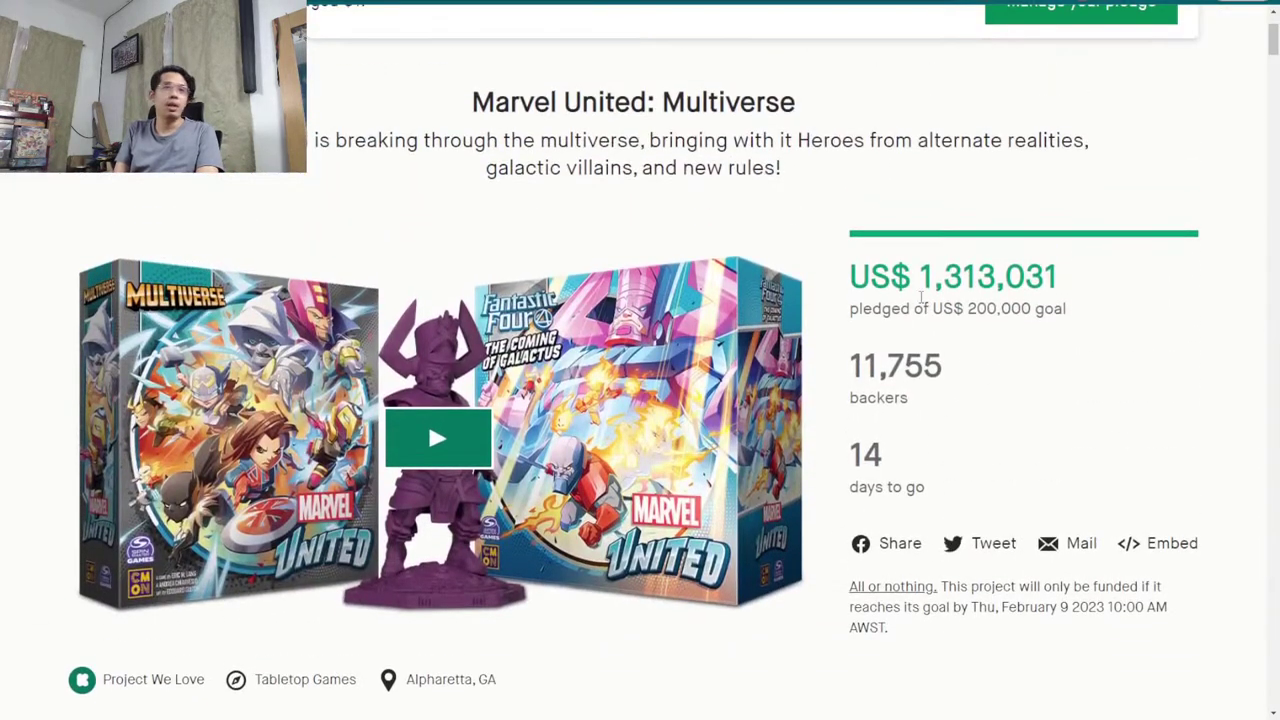
left_click_drag(998, 276, 978, 276)
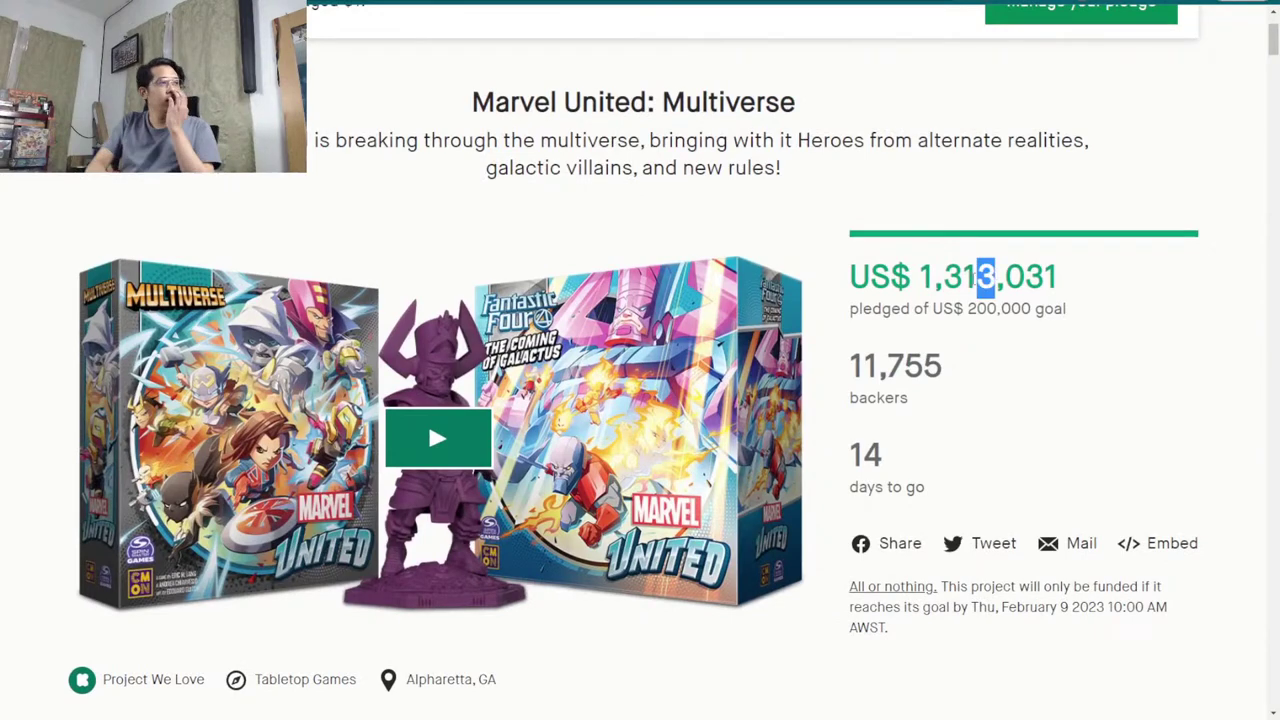
left_click(1162, 416)
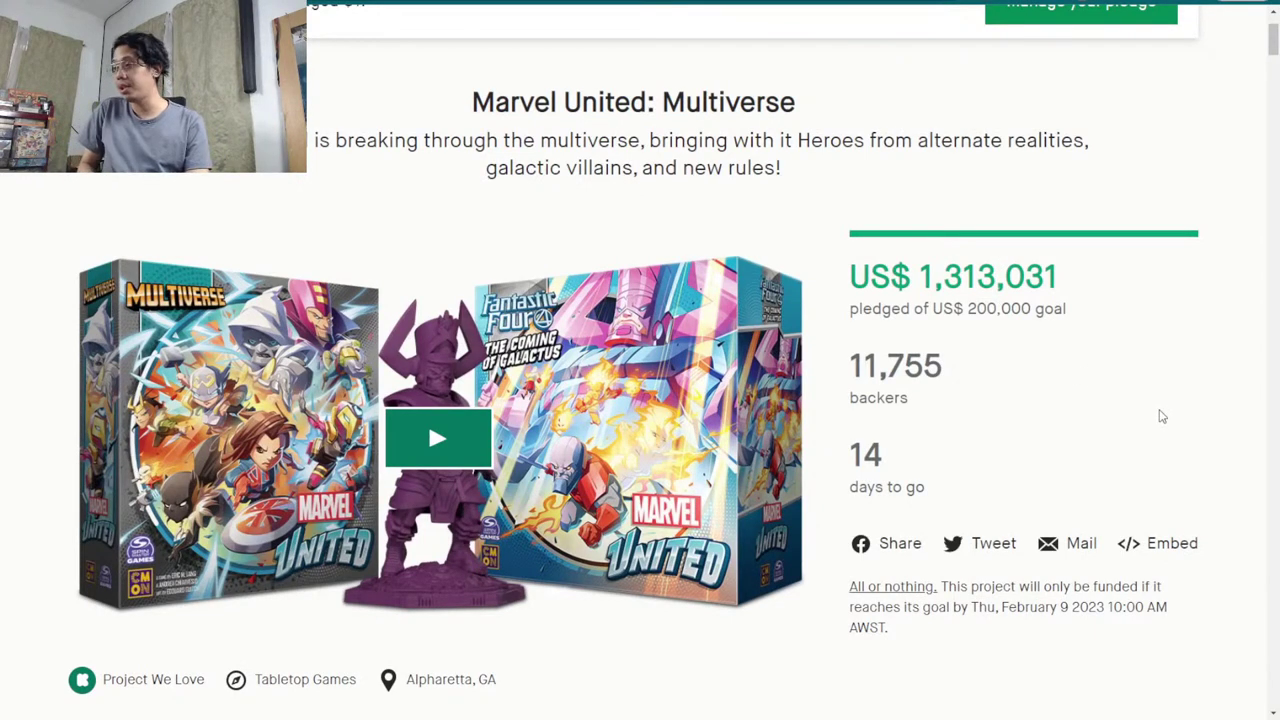